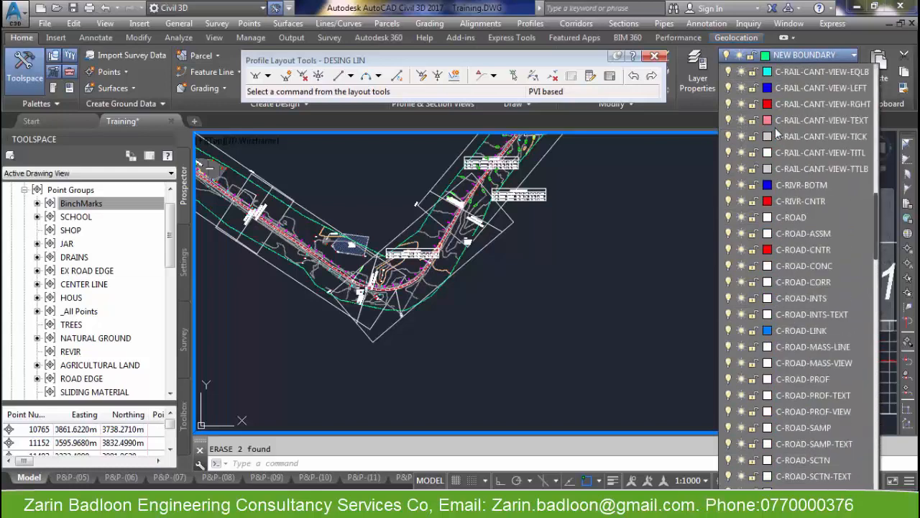
Make layer 0 the current layer
scroll(789, 102, up, 5)
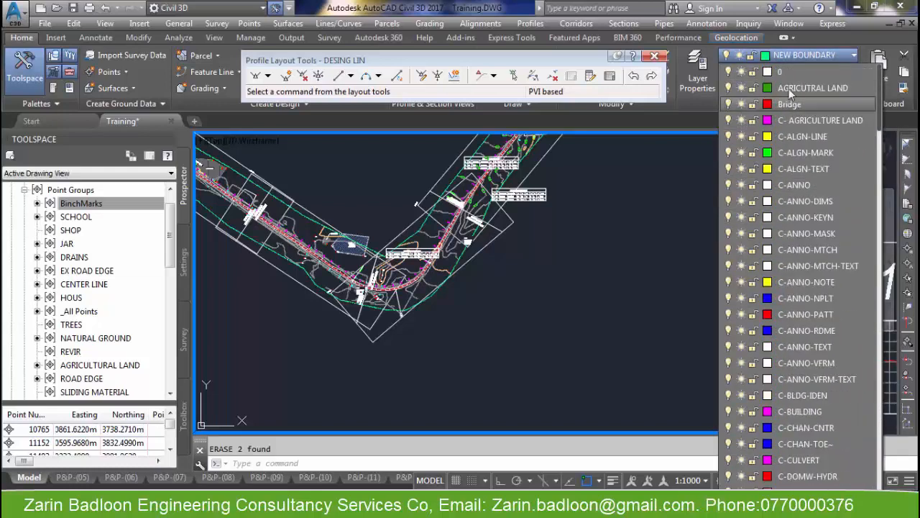
click(780, 72)
click(656, 286)
click(612, 316)
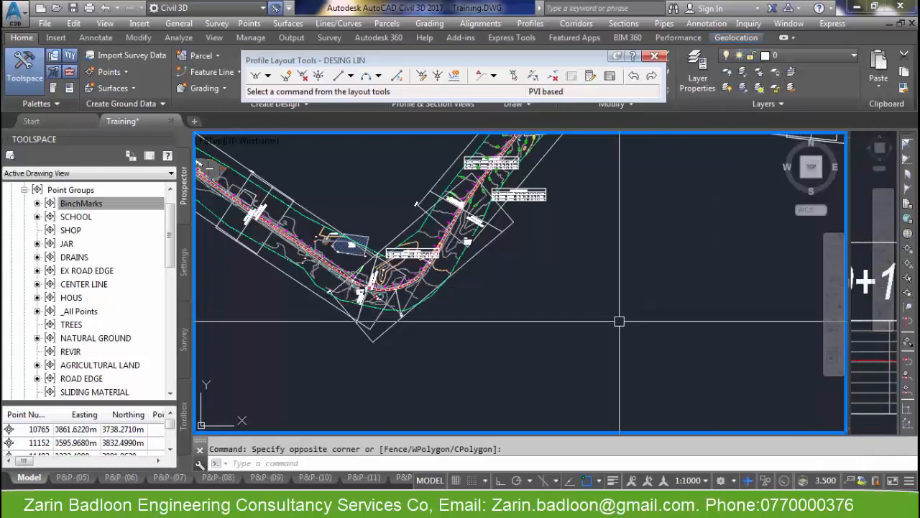
Draw an 8 by 1 rectangle in the empty area below the road alignment's bend
text(R)
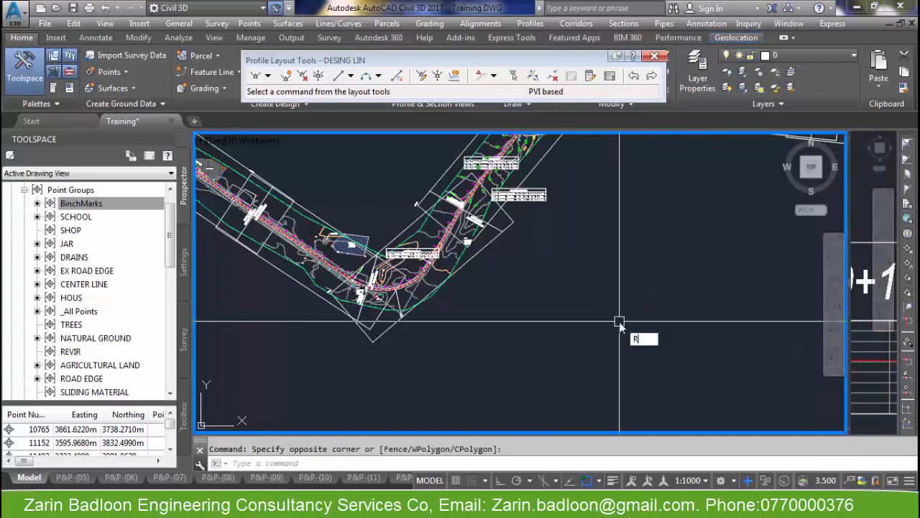
text(EC)
key(Return)
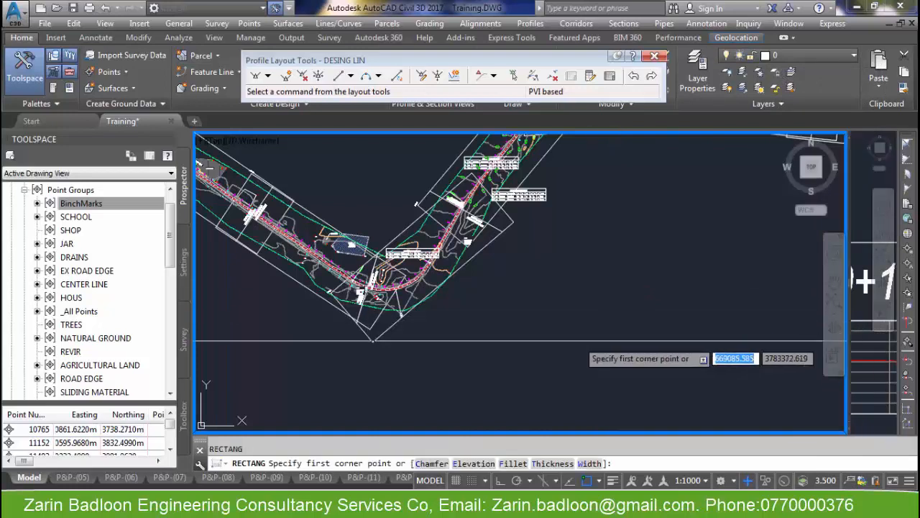
click(548, 378)
click(681, 353)
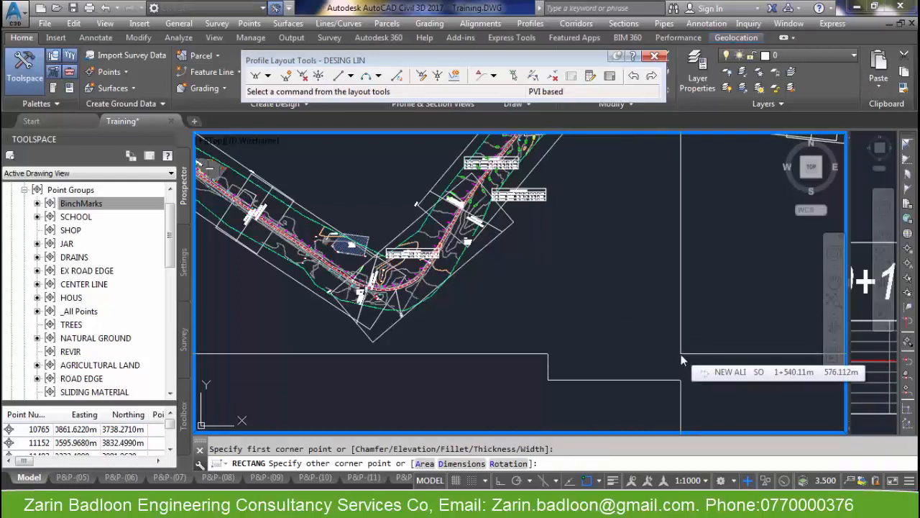
text(8)
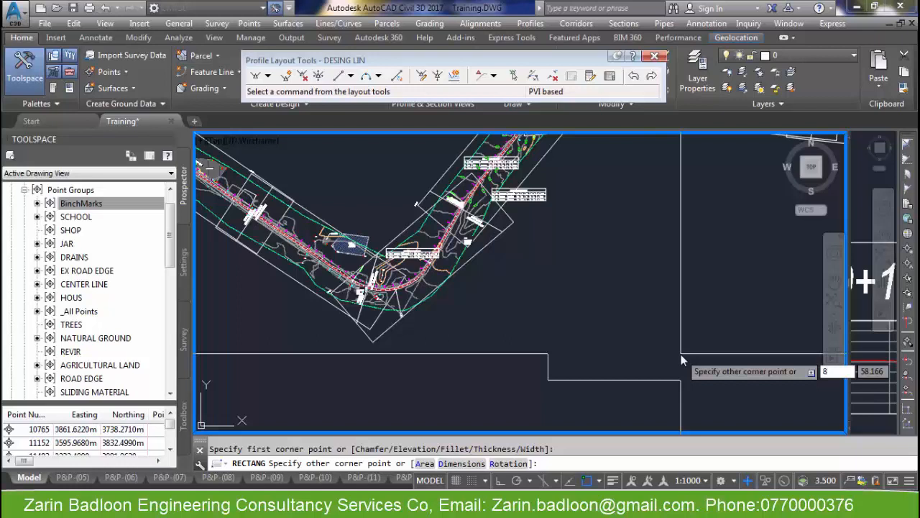
key(Tab)
text(1)
key(Return)
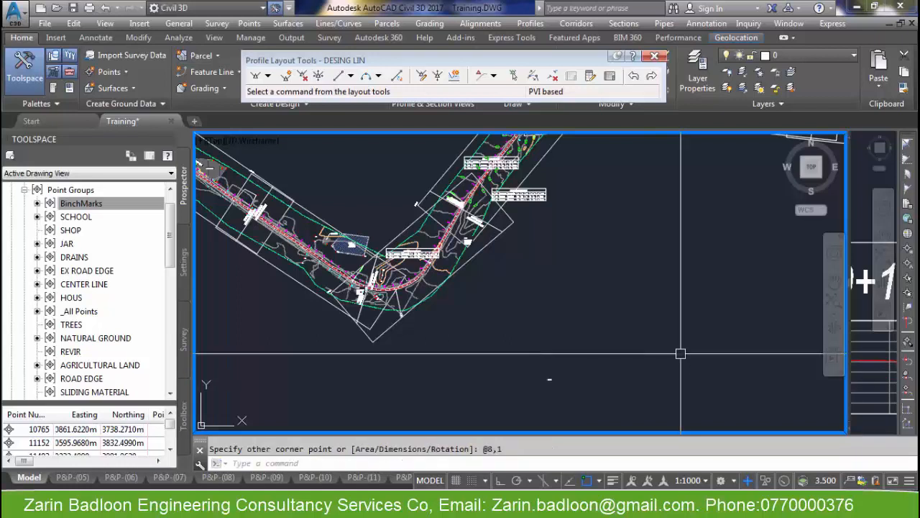
Draw a short diagonal line outward from the rectangle's upper-right corner, up and to the right, as a wing wall
scroll(523, 379, up, 2)
scroll(543, 314, up, 6)
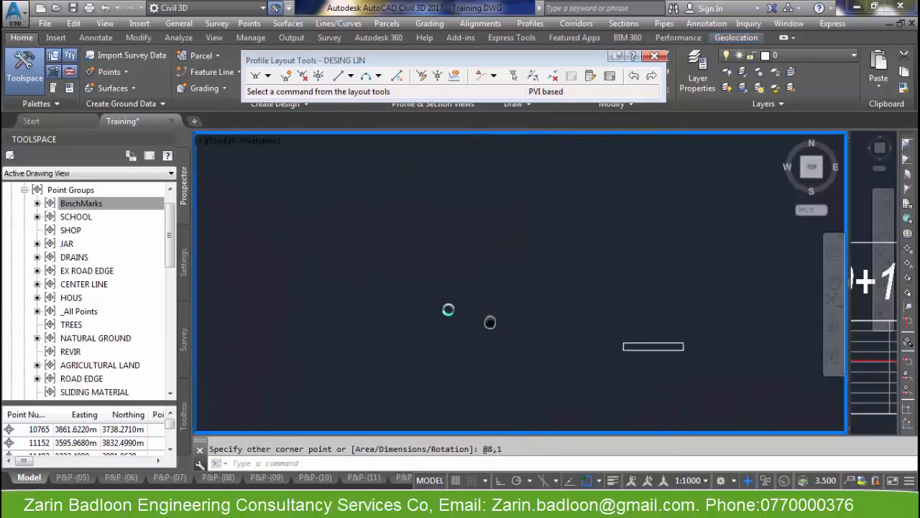
text(l)
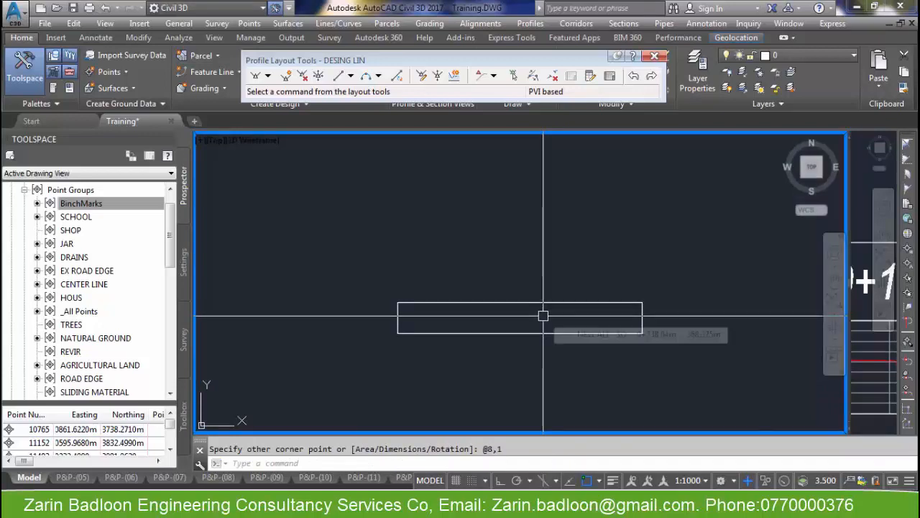
key(Return)
click(642, 302)
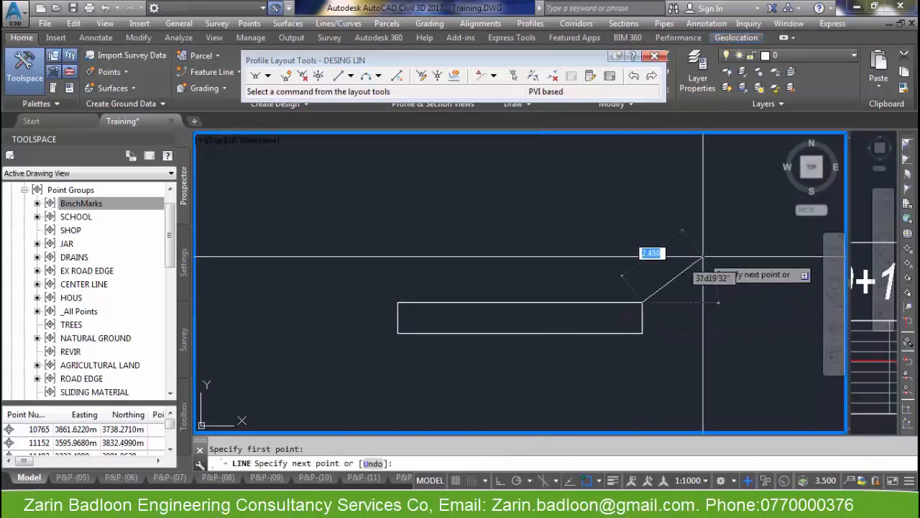
click(690, 255)
key(Return)
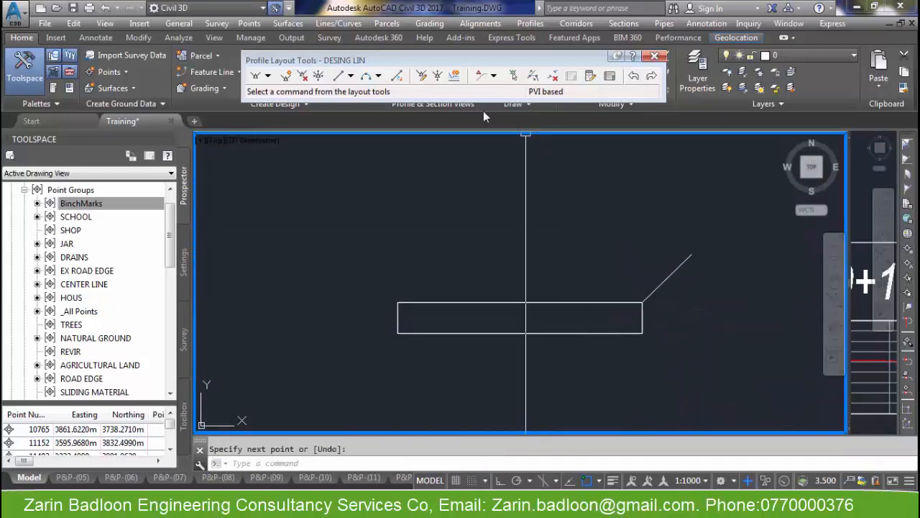
Close the Profile Layout Tools and mirror the diagonal line about the rectangle's horizontal centreline, keeping the source line
click(652, 56)
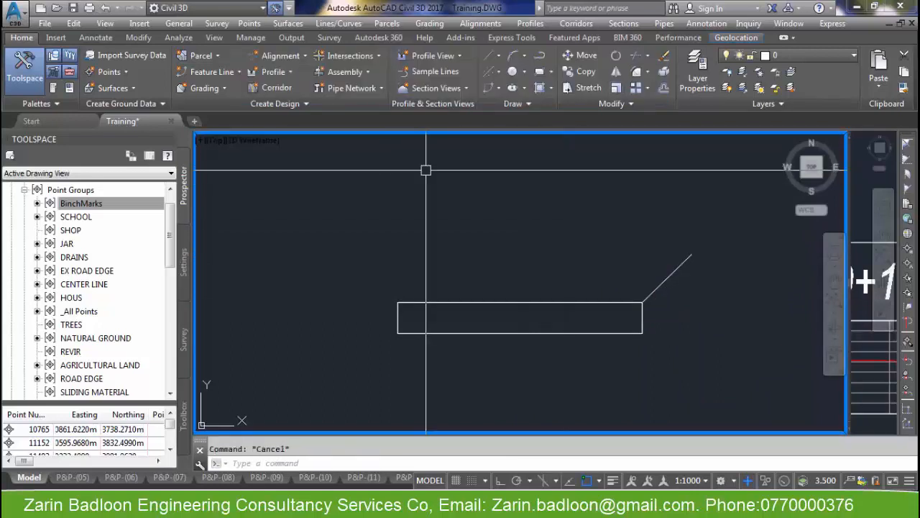
click(617, 72)
click(670, 278)
key(Return)
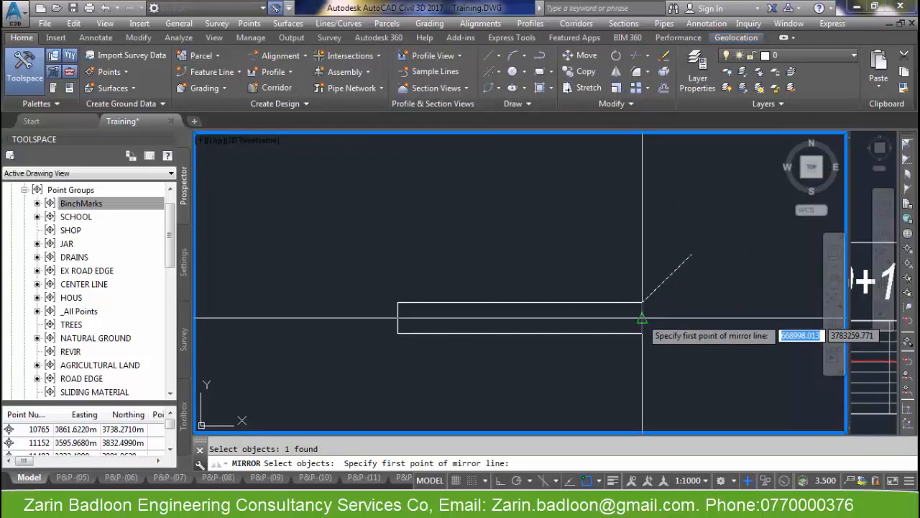
click(641, 318)
click(398, 317)
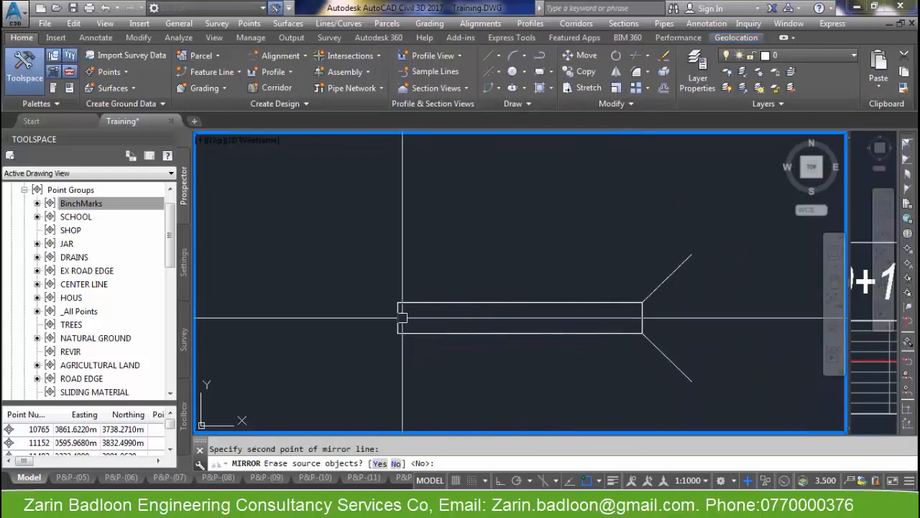
key(Return)
Mirror both diagonal lines about the rectangle's vertical centreline onto its opposite end, keeping the originals
key(Return)
click(588, 231)
click(728, 404)
key(Return)
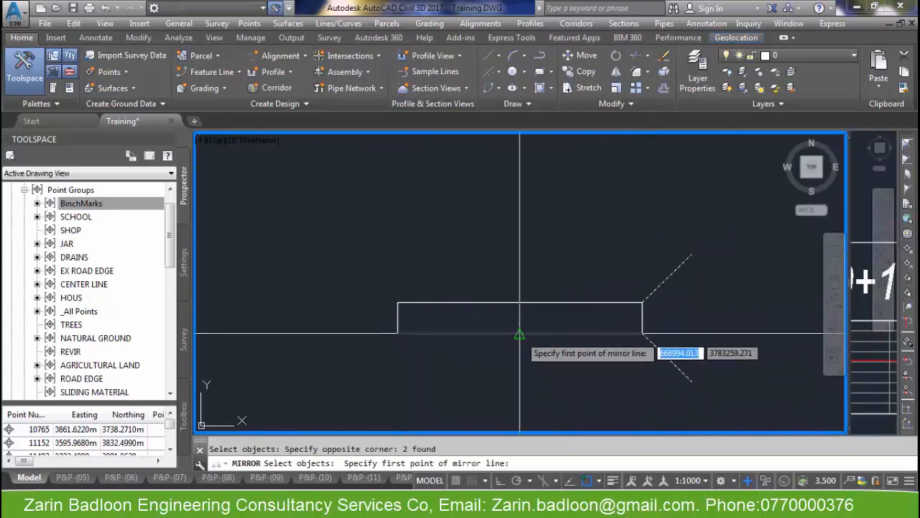
click(519, 333)
click(519, 302)
scroll(464, 302, down, 3)
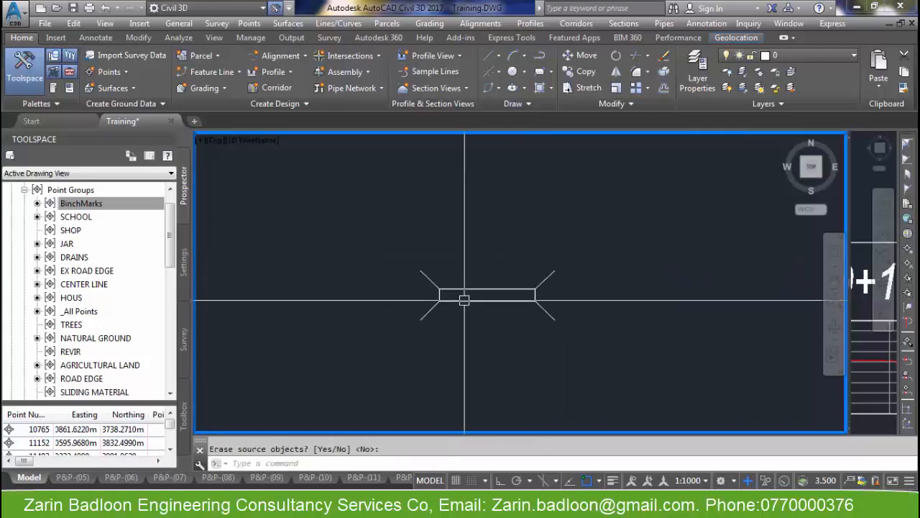
scroll(493, 315, up, 1)
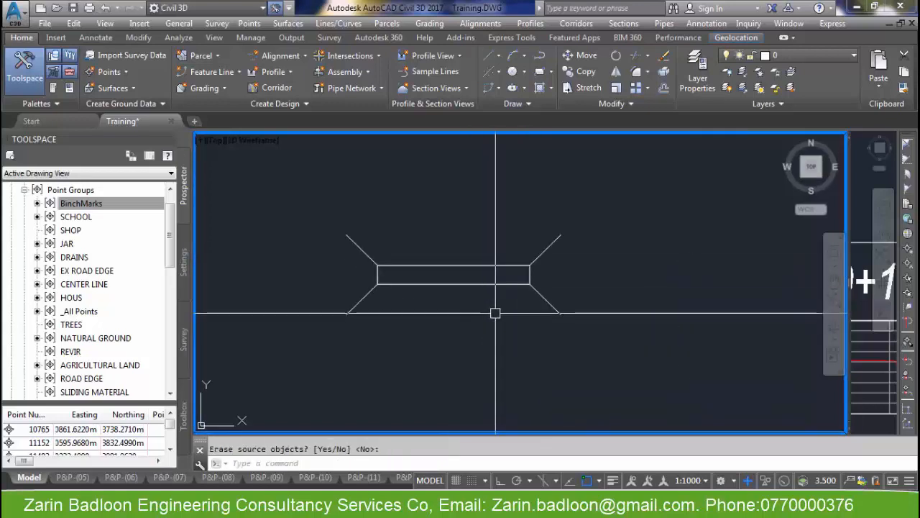
Define a block named CULVERT 1X1 PLAN from the rectangle and its four diagonal lines, converting them to the block
scroll(475, 310, down, 3)
text(B)
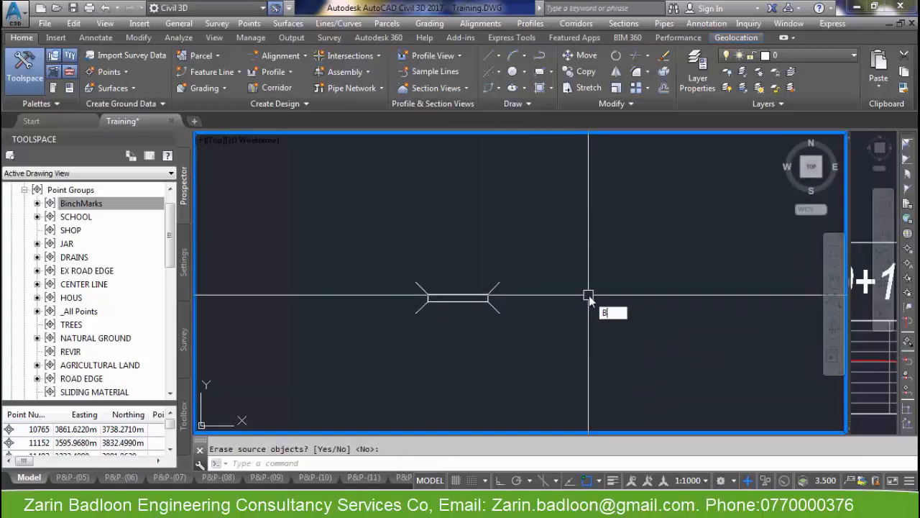
key(Return)
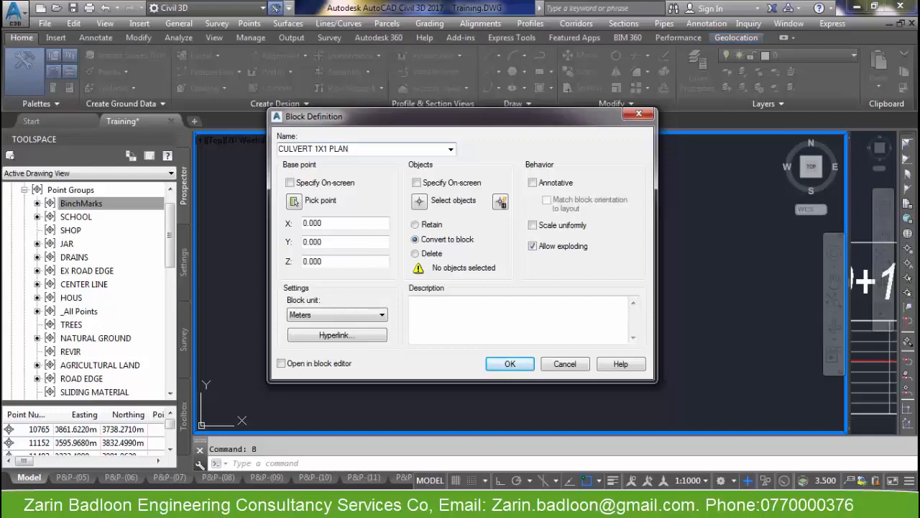
click(420, 200)
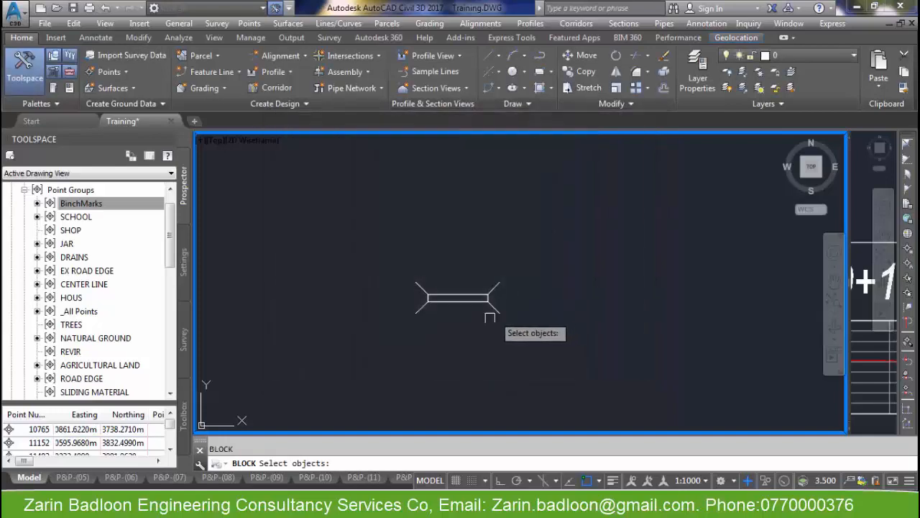
click(390, 322)
click(546, 234)
key(Return)
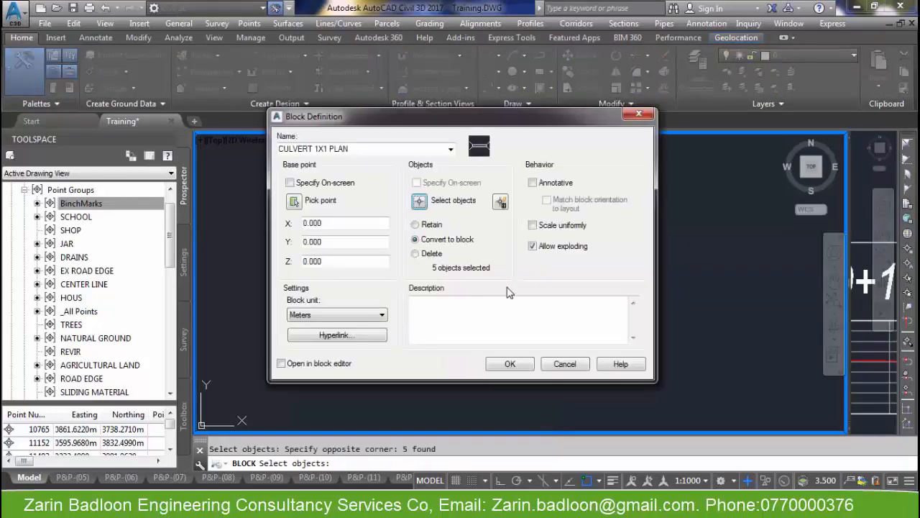
click(509, 364)
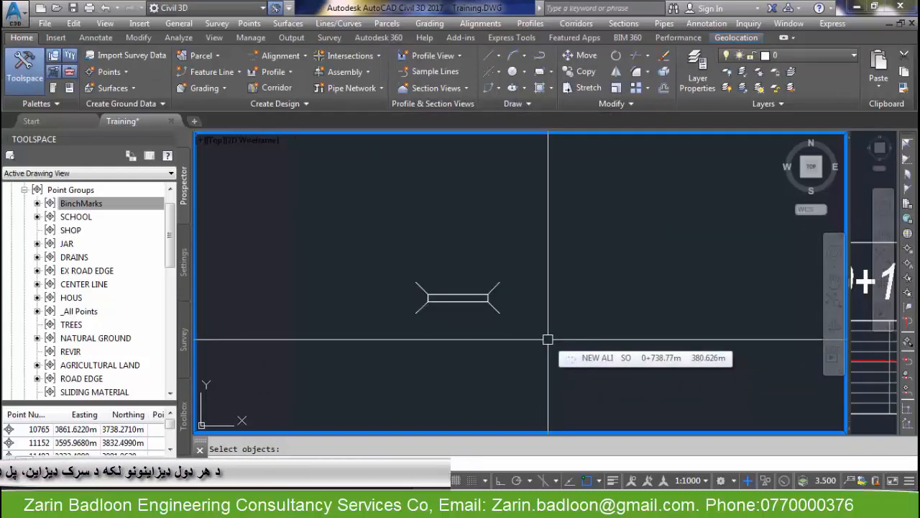
Start creating sample lines along the NEW ALI alignment
scroll(548, 345, down, 2)
scroll(549, 358, down, 4)
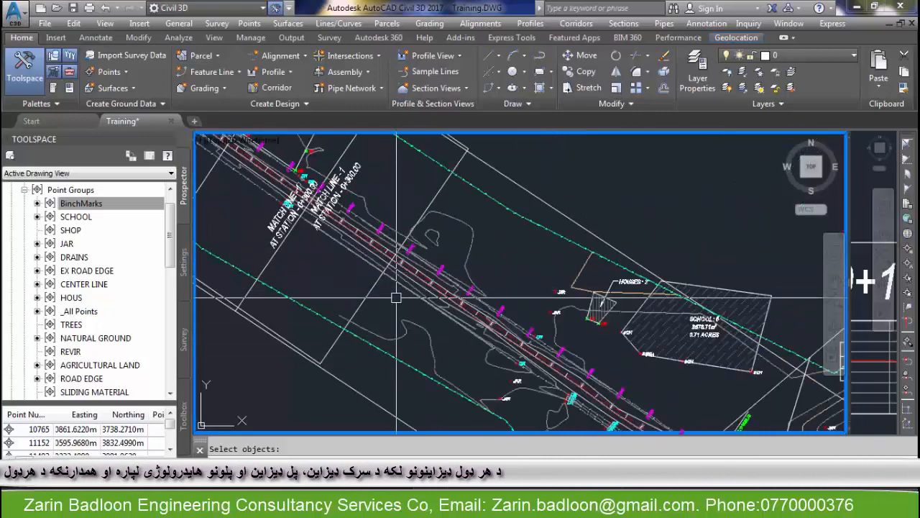
scroll(436, 284, up, 5)
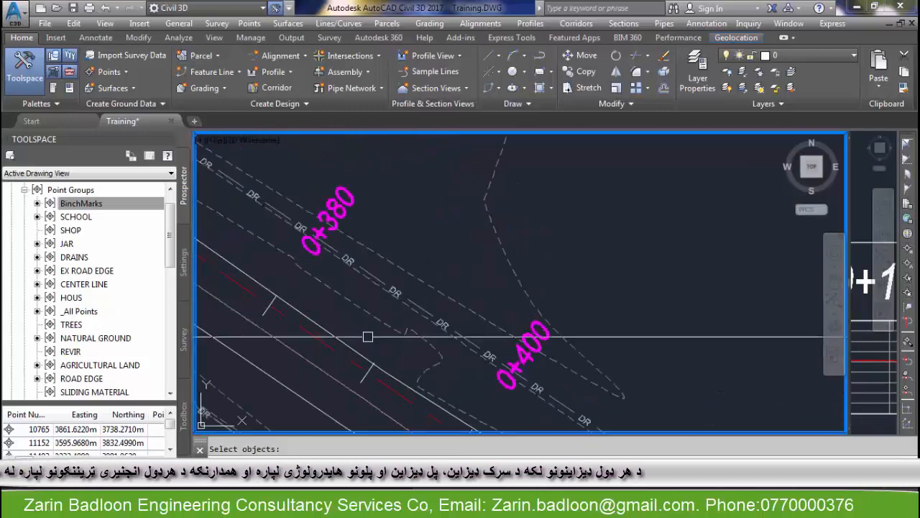
click(345, 360)
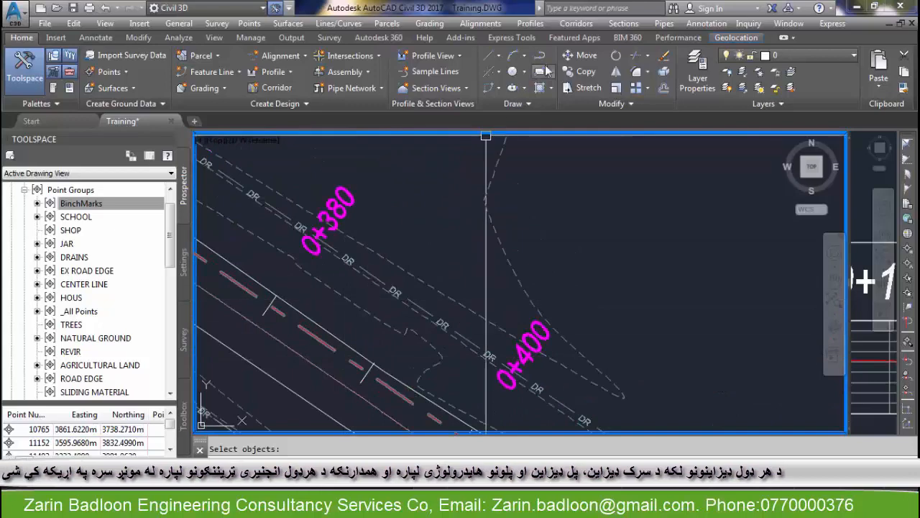
click(623, 24)
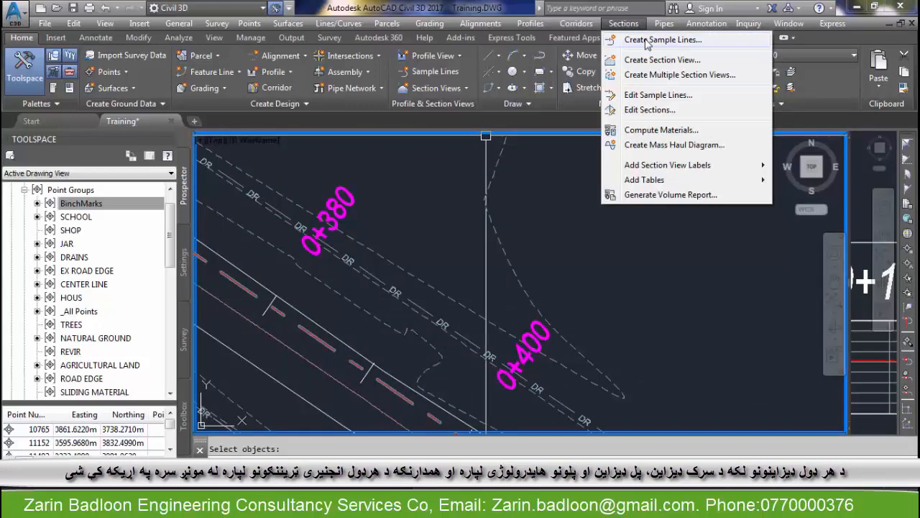
click(677, 37)
key(Return)
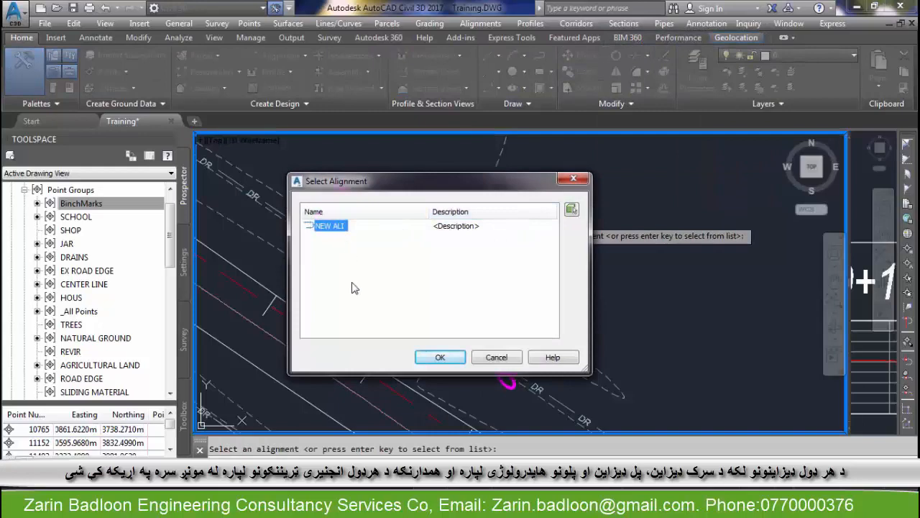
click(440, 357)
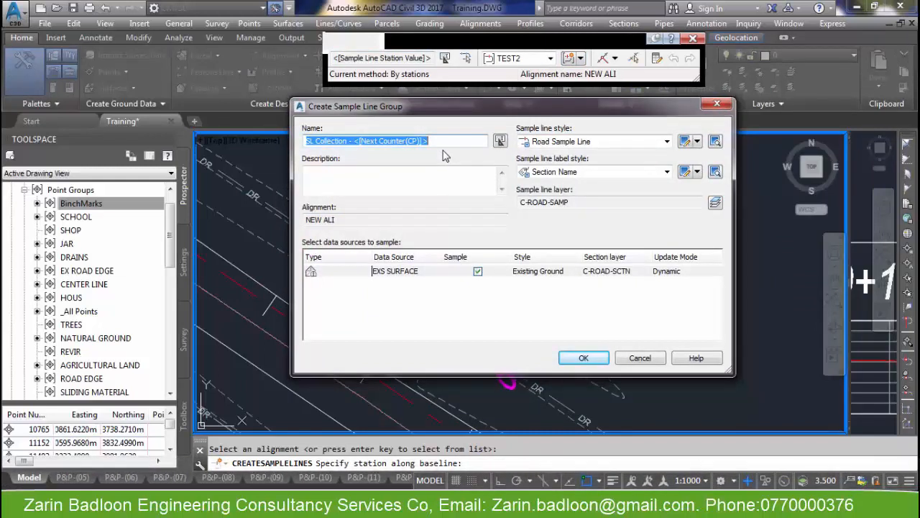
Name the sample line group CULVERT 1X1 and keep Road Sample Line as its sample line style
text(CULVERT 1X1)
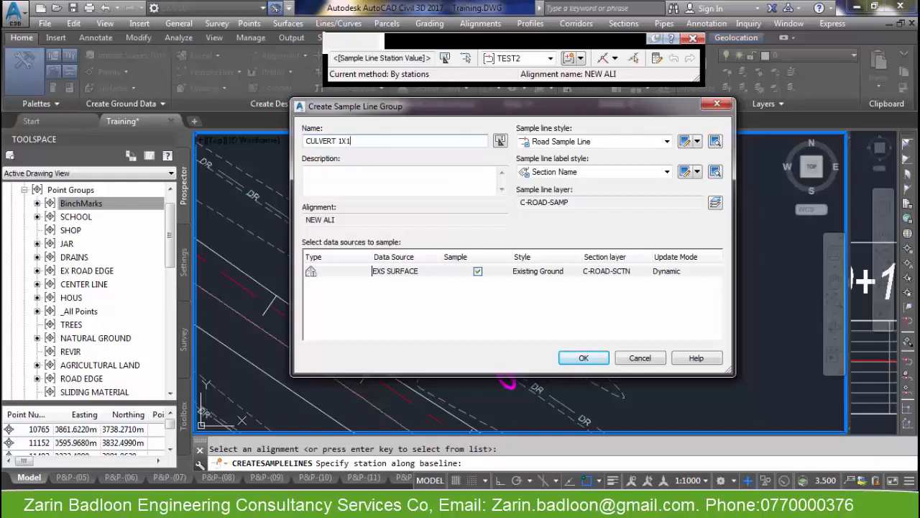
key(ctrl+a)
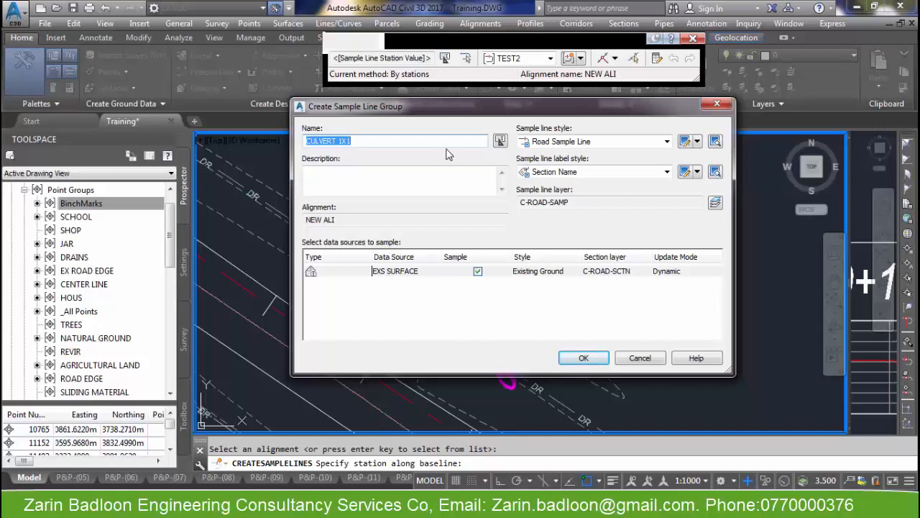
click(618, 141)
click(575, 263)
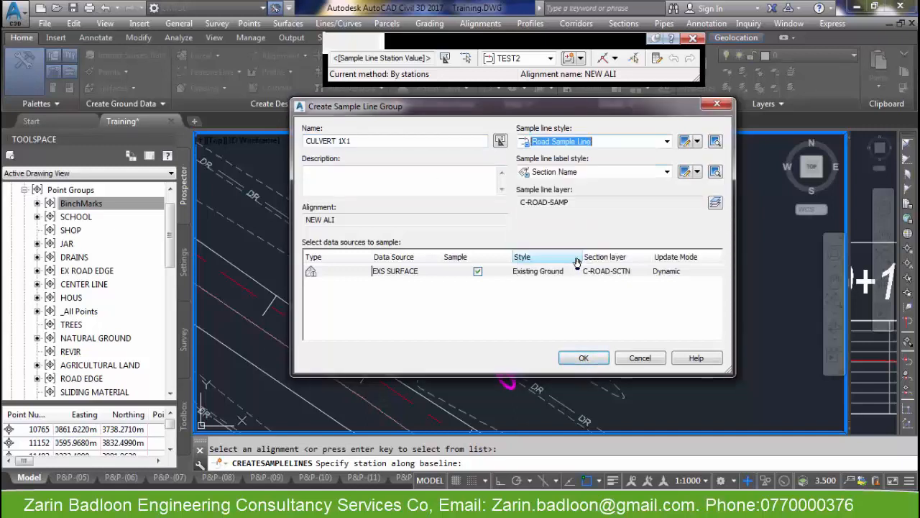
Copy the Road Sample Line style for the sample lines and name the copy CULVERT 1X1
click(697, 141)
click(710, 170)
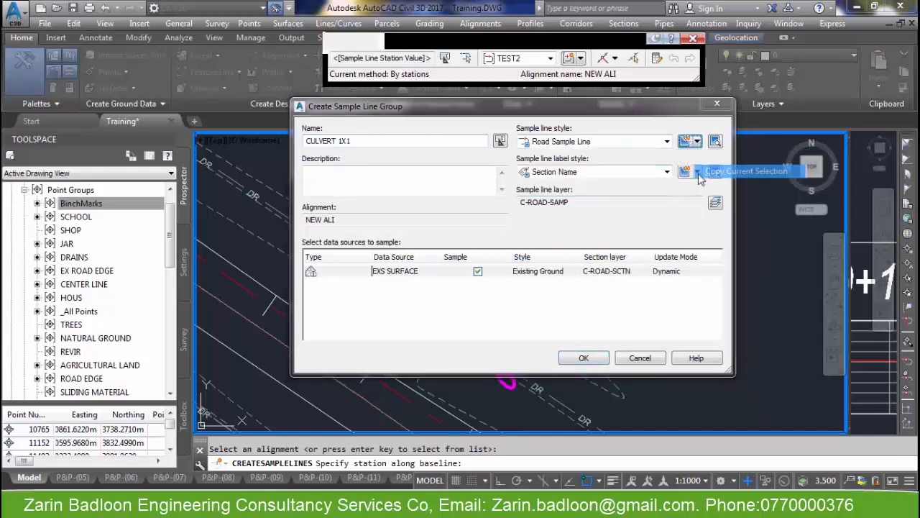
click(264, 114)
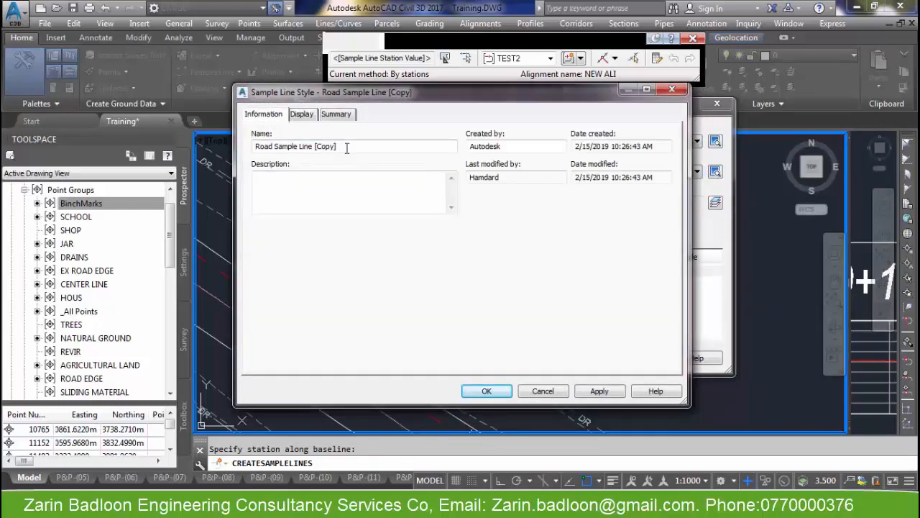
drag(346, 146, 223, 147)
text(CULVERT 1X1)
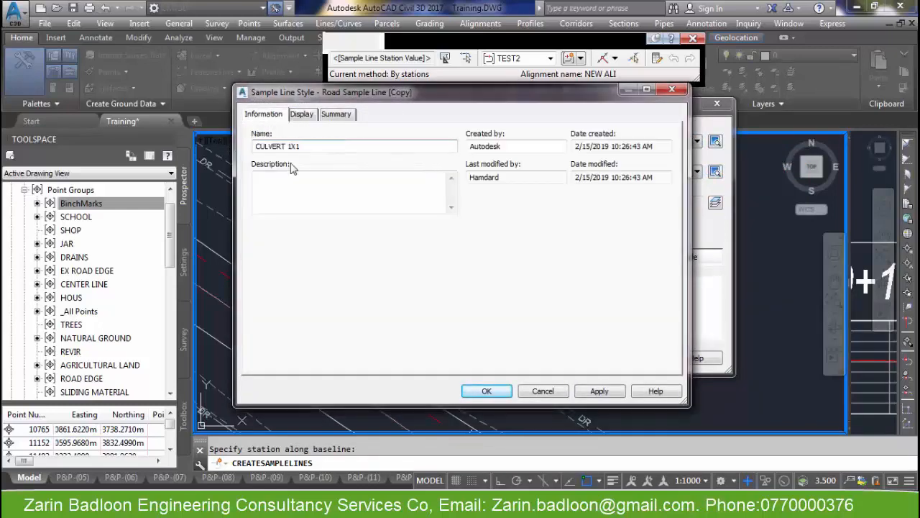
Set the Lines component of the CULVERT 1X1 sample line style to magenta in plan view and save the style
click(300, 115)
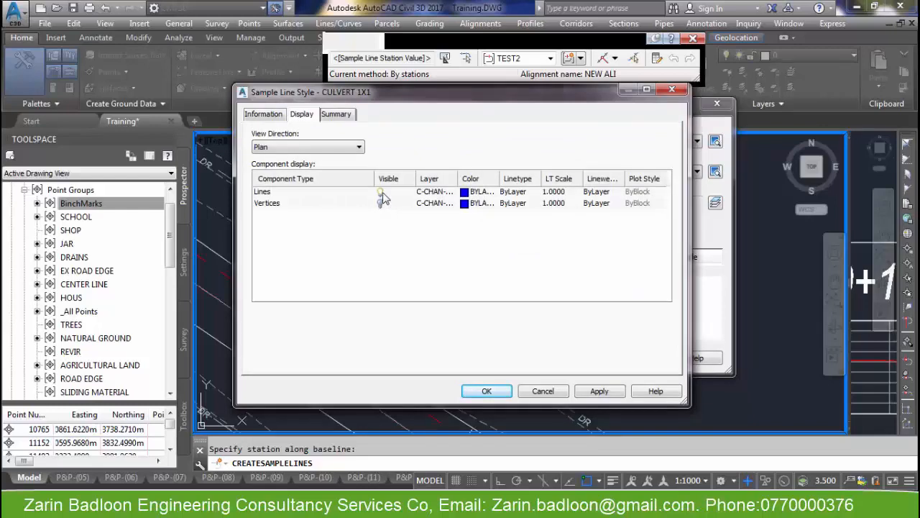
click(471, 192)
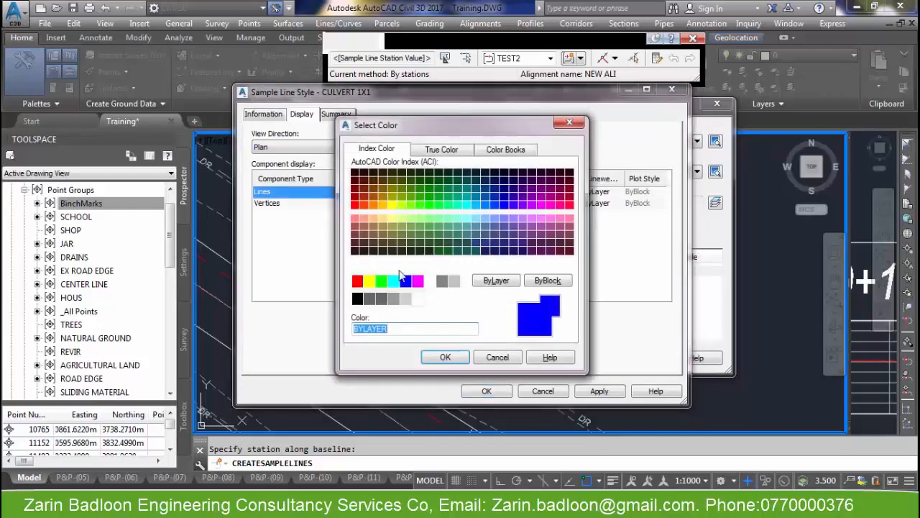
click(418, 281)
click(444, 357)
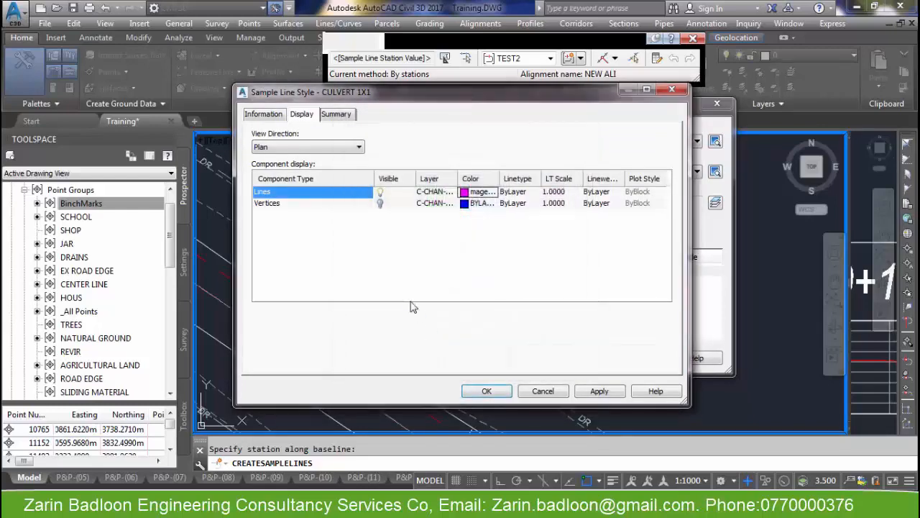
click(486, 390)
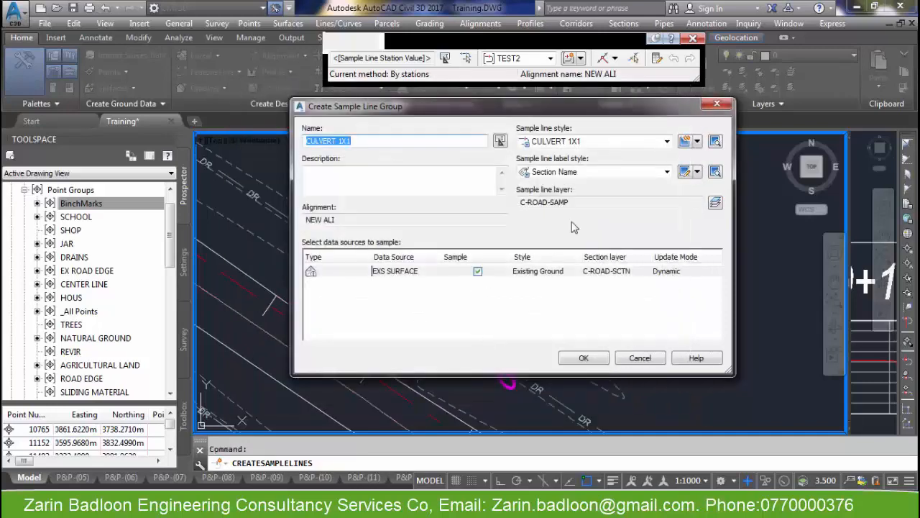
Copy the Section Name sample line label style and name the copy CULVERT 1X1 PLAN
click(578, 174)
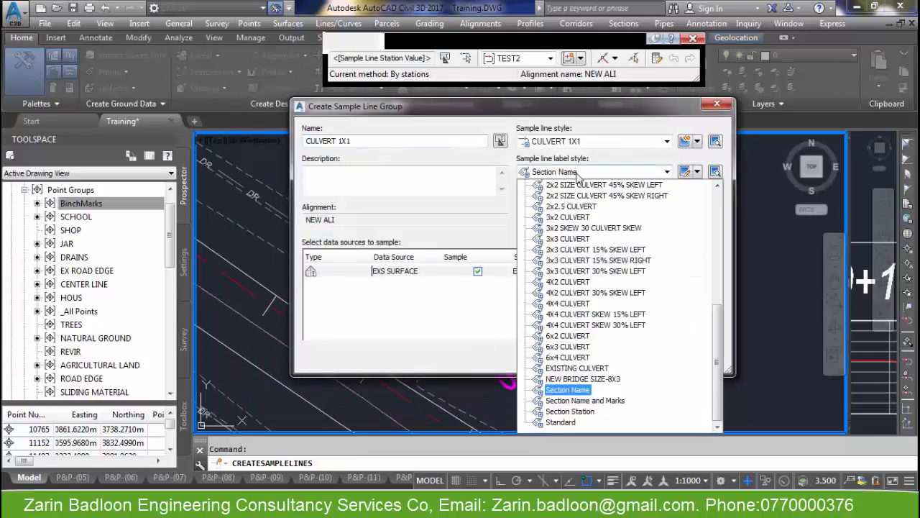
click(667, 174)
click(667, 174)
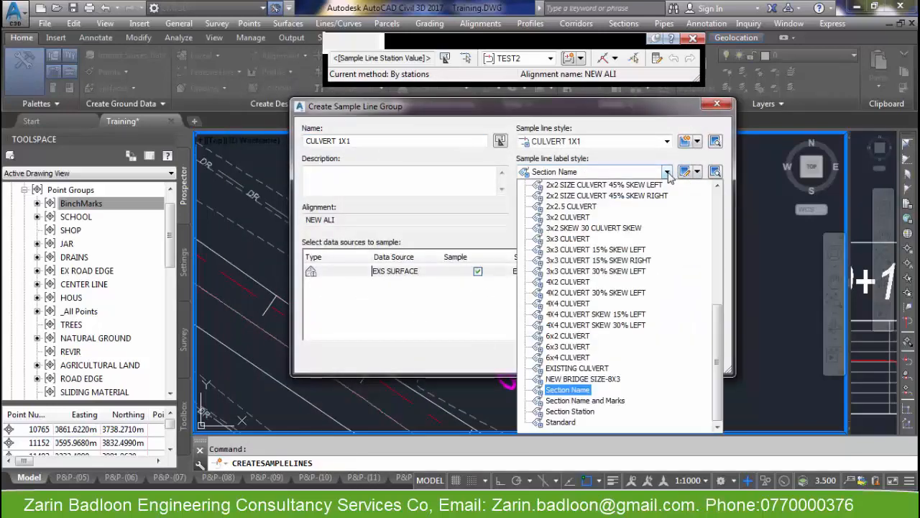
click(667, 173)
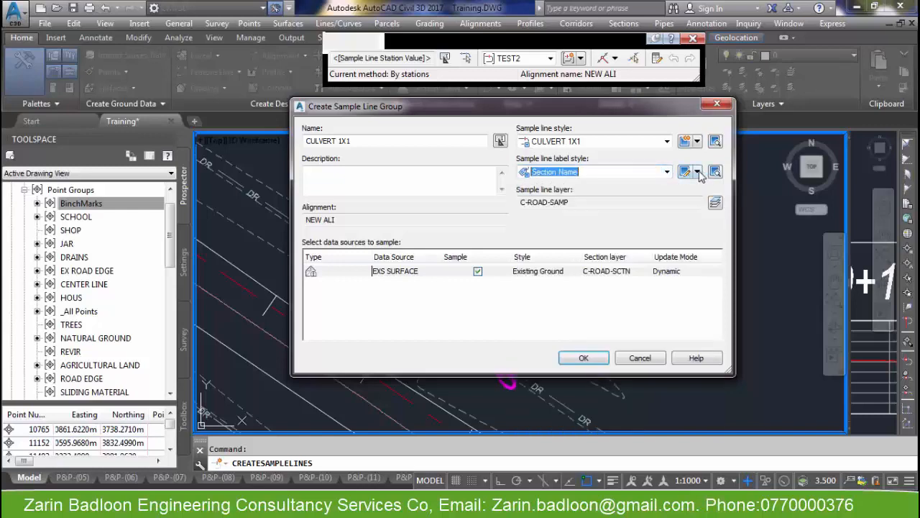
click(697, 172)
click(764, 199)
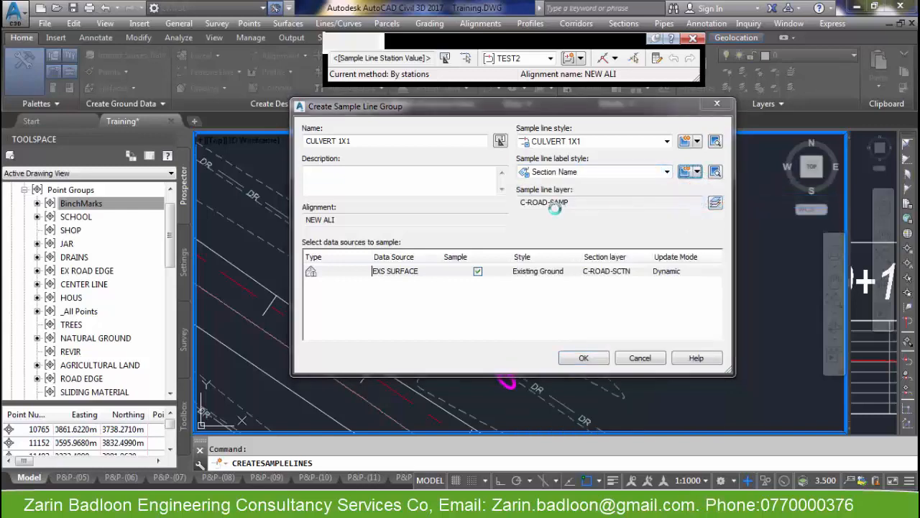
drag(281, 169, 165, 178)
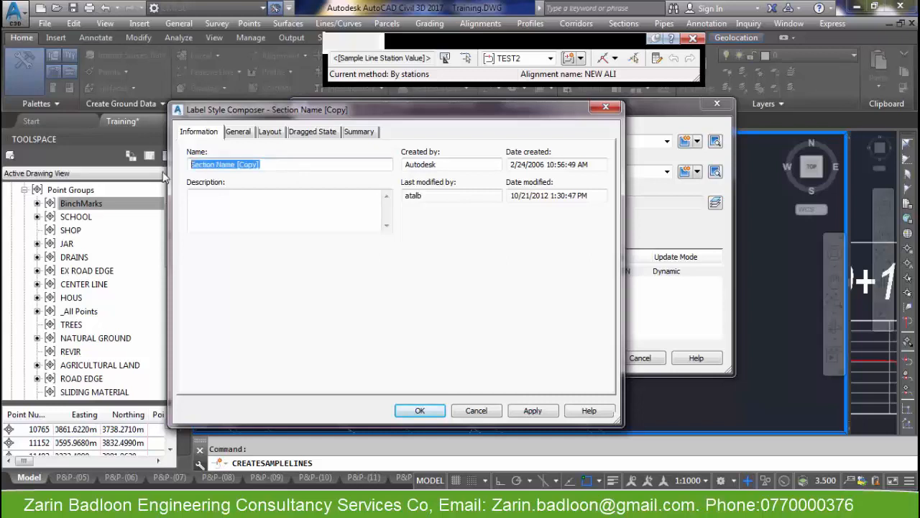
key(ctrl+v)
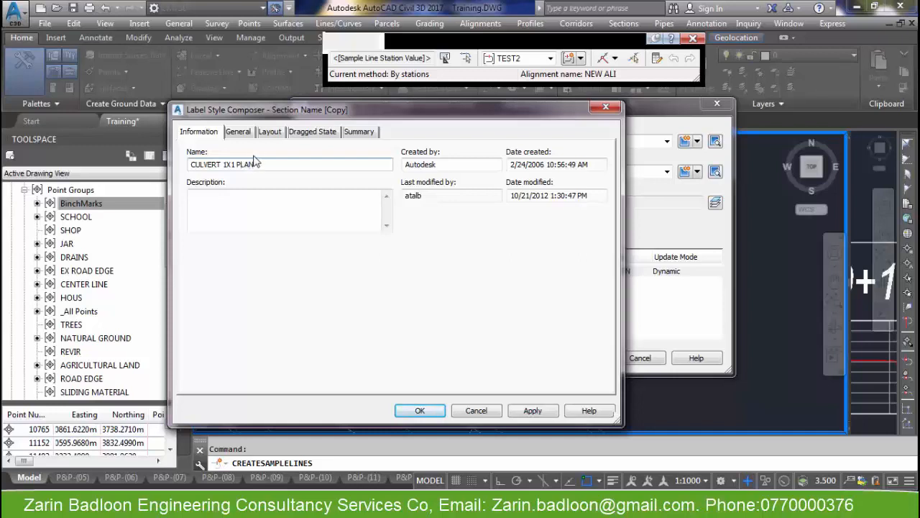
Add a block component to the layout of the CULVERT 1X1 PLAN label style
click(239, 134)
click(270, 132)
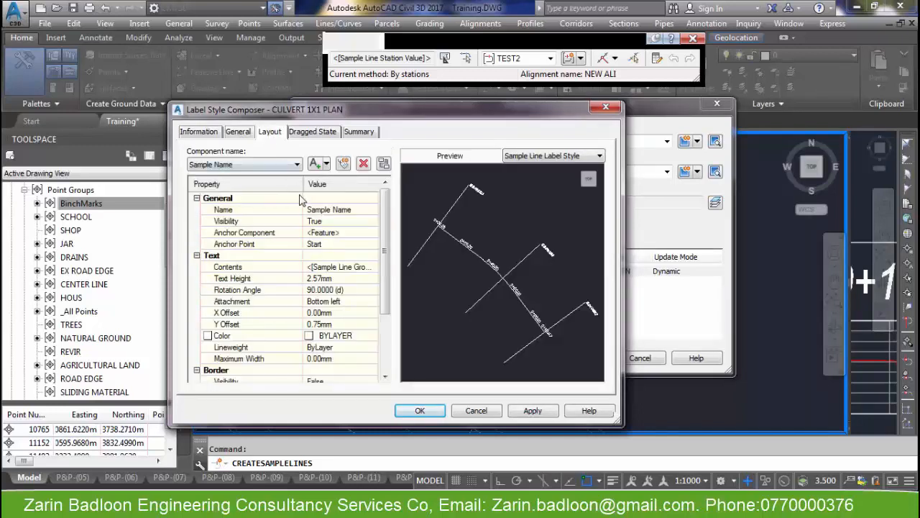
click(269, 167)
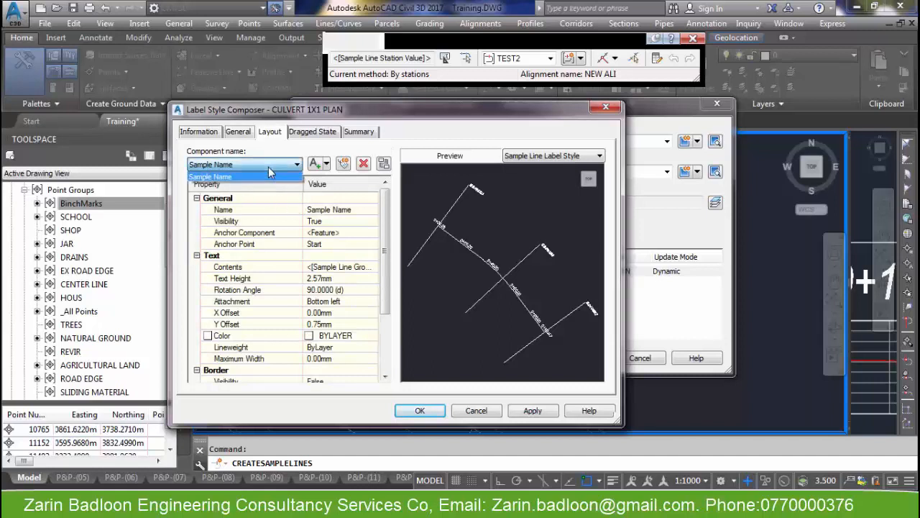
click(244, 174)
click(325, 164)
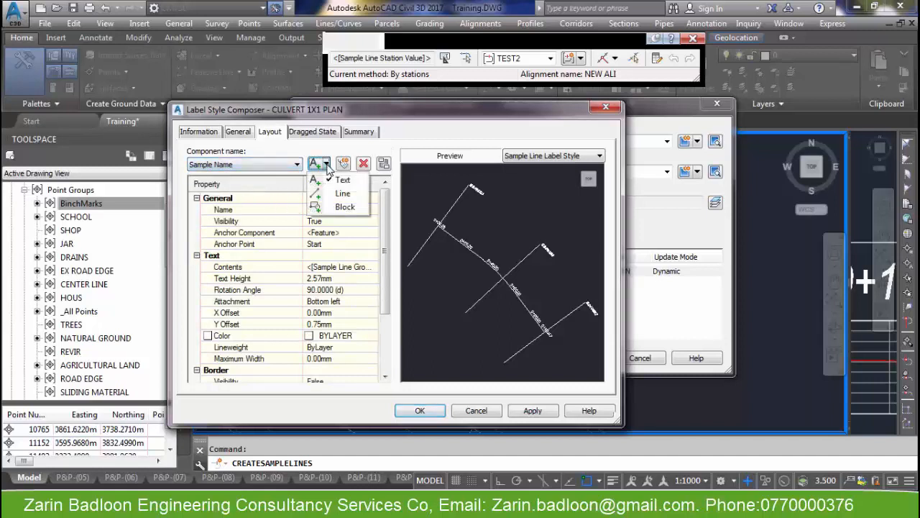
click(344, 206)
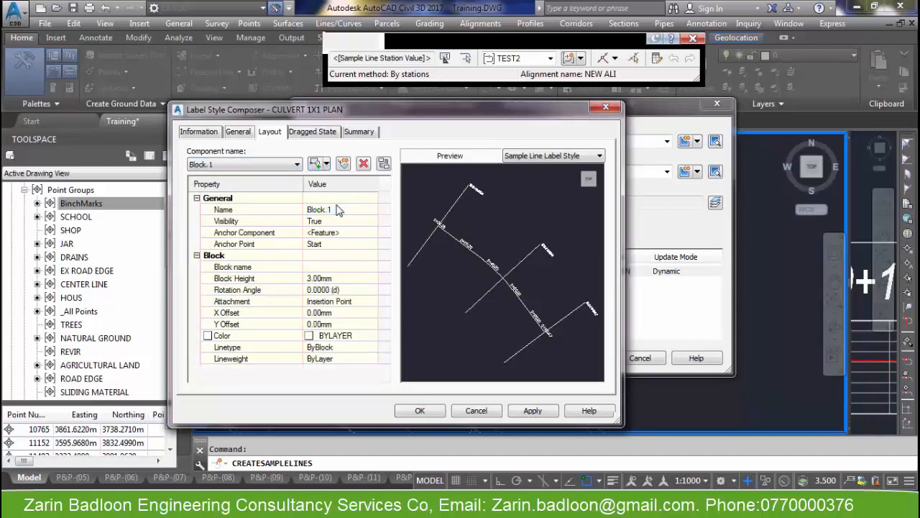
Assign the CULVERT 1X1 PLAN block to the new block component
click(365, 267)
click(372, 268)
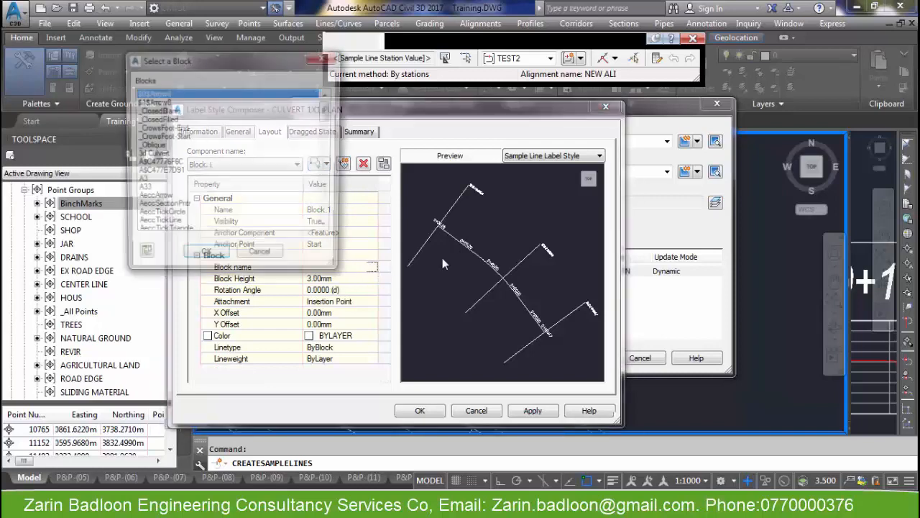
drag(216, 65, 392, 60)
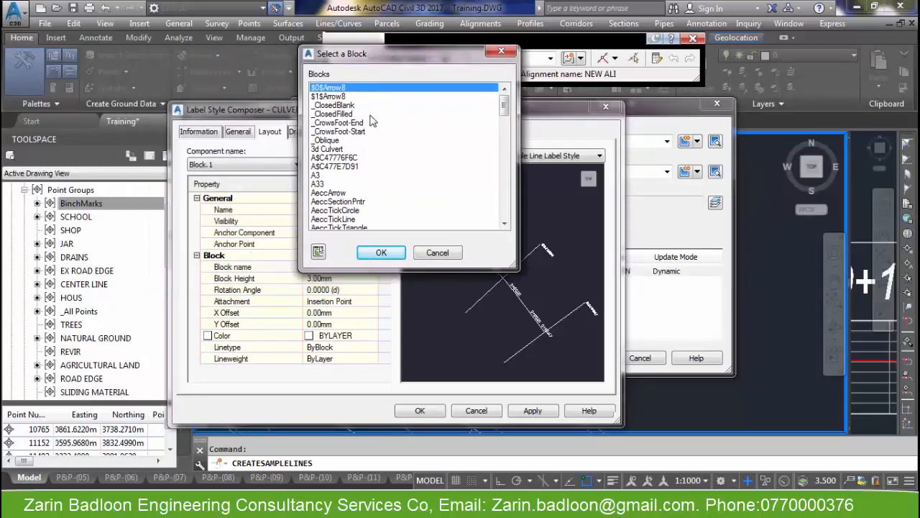
drag(503, 106, 504, 129)
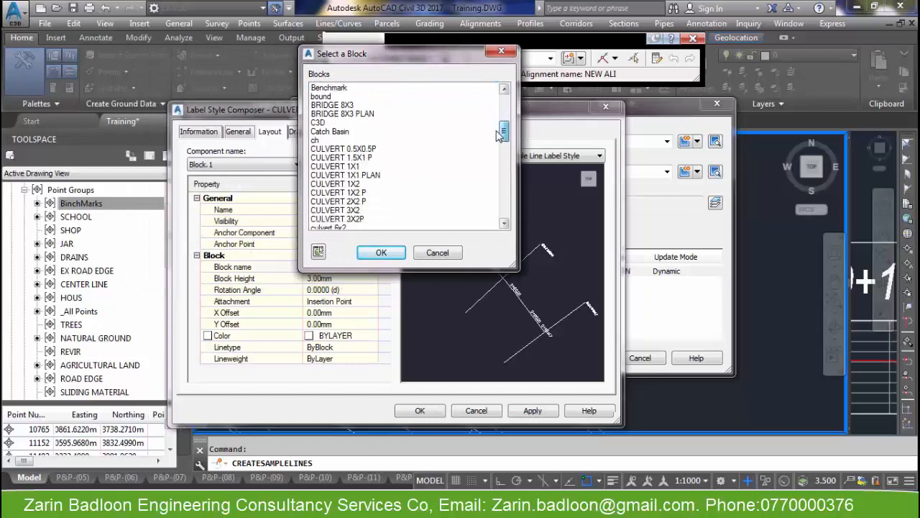
click(370, 176)
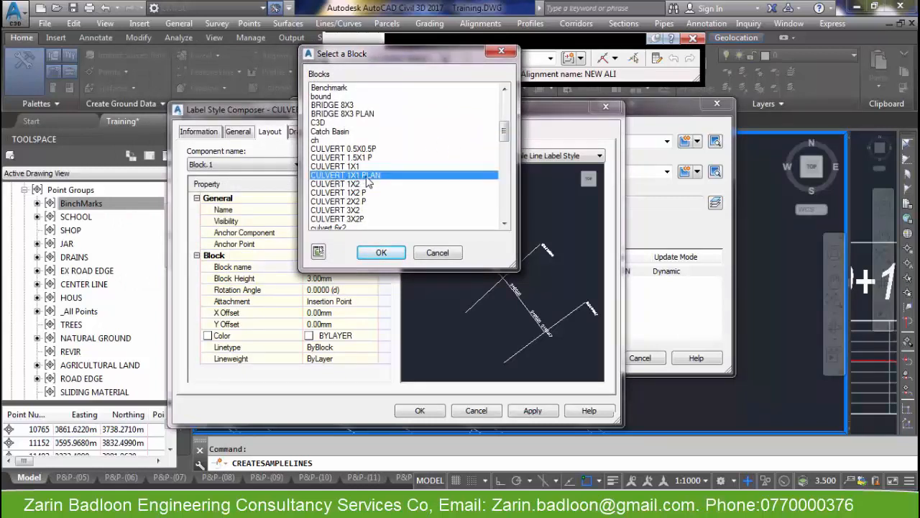
click(381, 253)
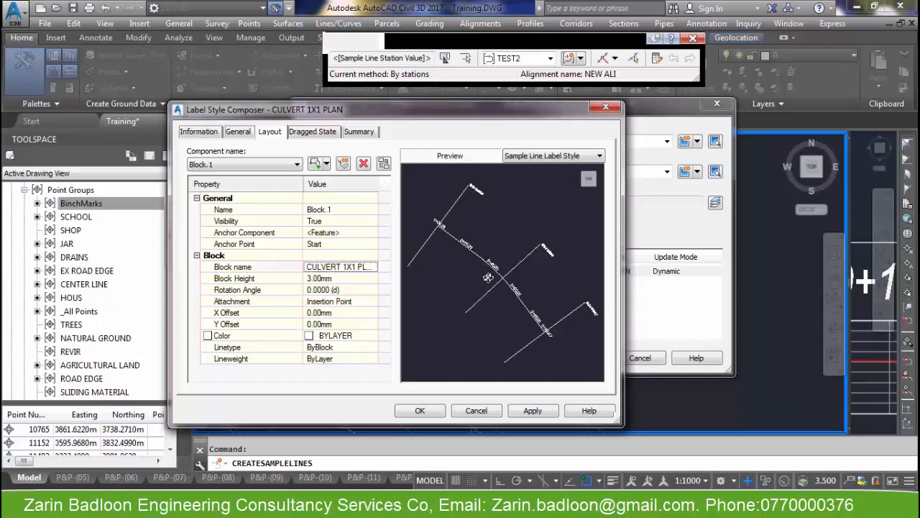
Set the block component's height to 5000 mm, then accept the label style and the sample line group settings
click(488, 278)
scroll(501, 269, up, 2)
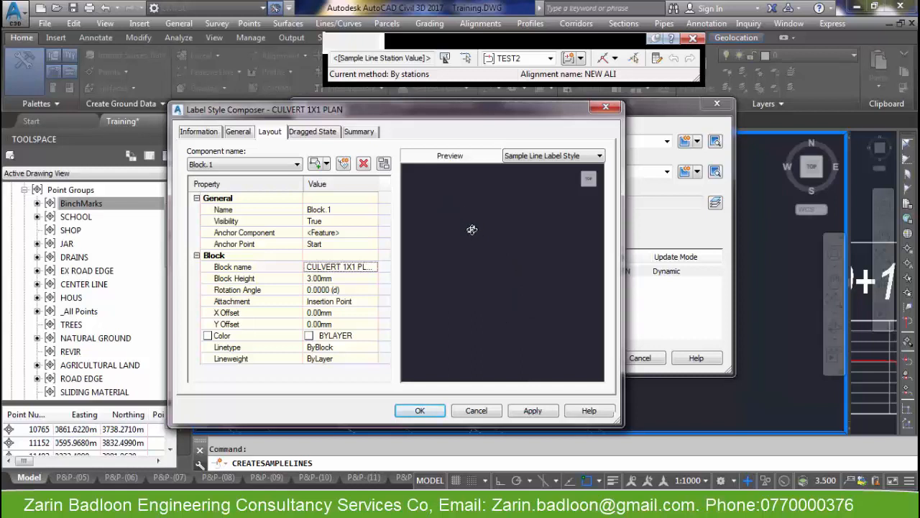
click(331, 279)
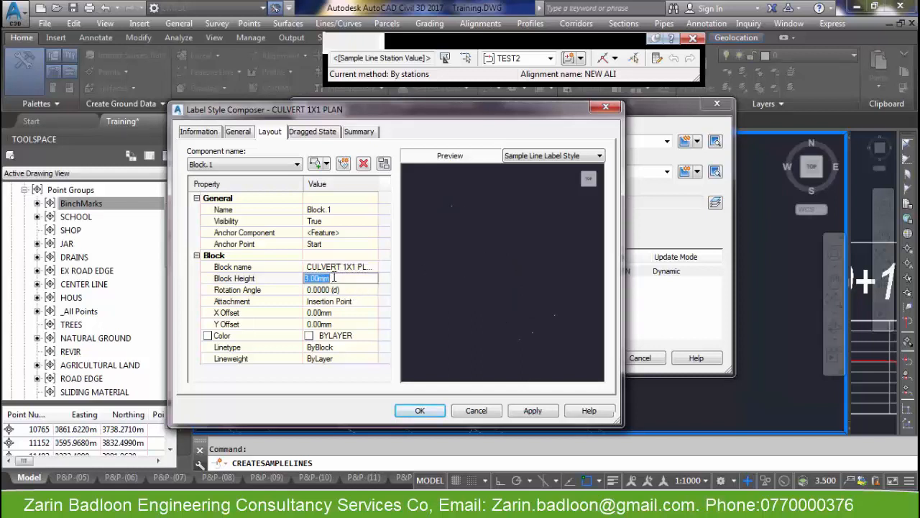
text(5000)
click(344, 289)
click(475, 255)
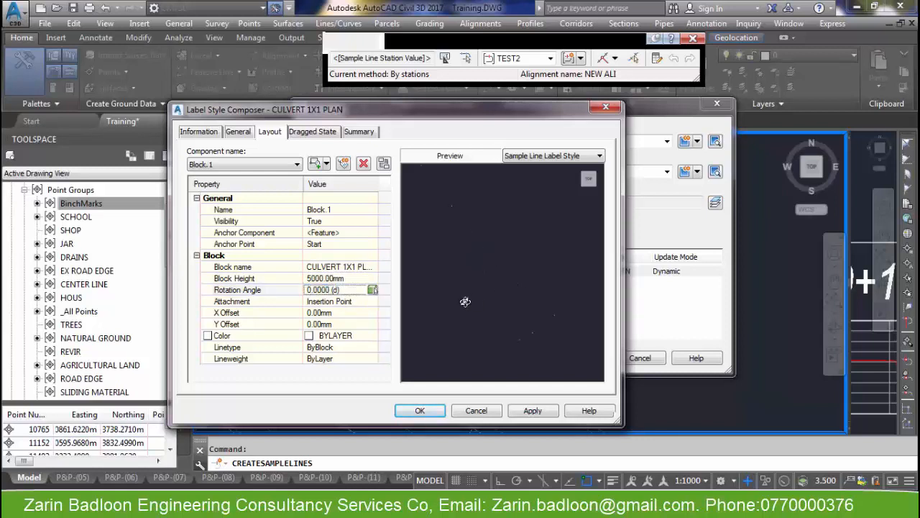
click(421, 412)
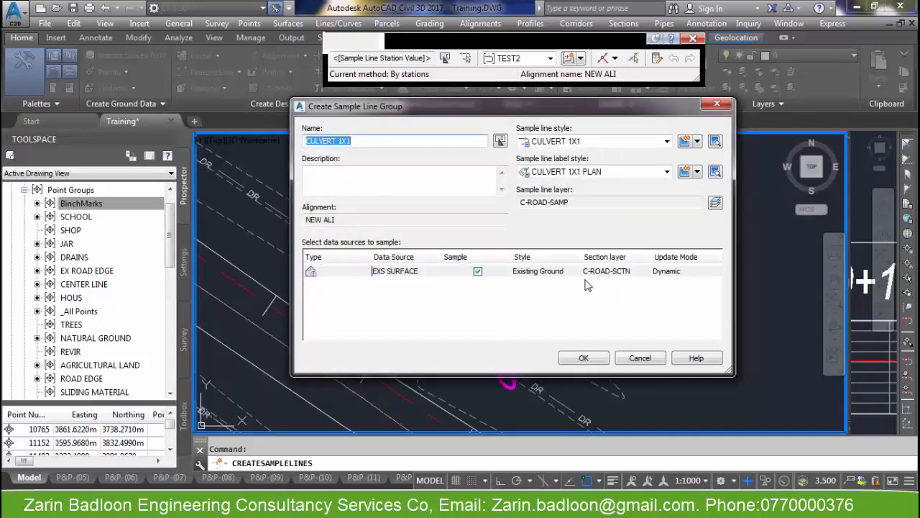
click(584, 358)
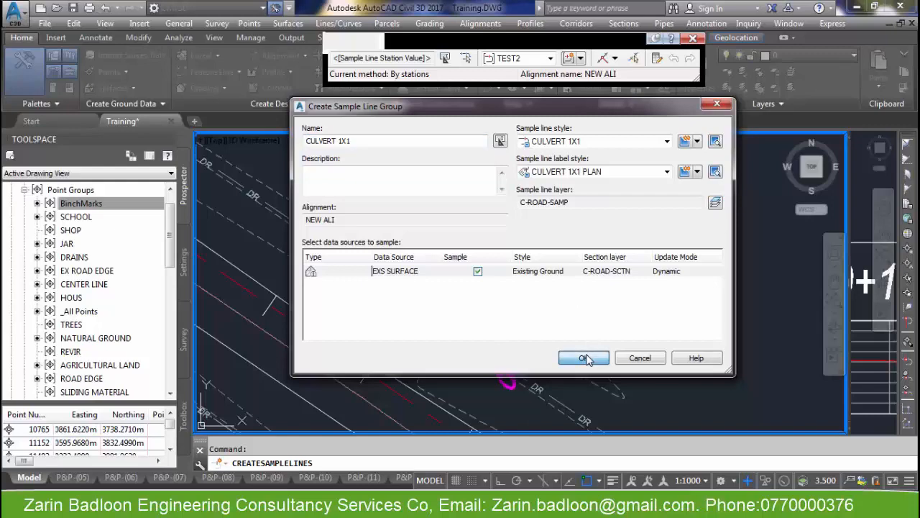
Place a sample line at about station 0+728 on the road's curve, with left and right swath widths of 20 m
scroll(451, 283, down, 3)
scroll(451, 284, down, 3)
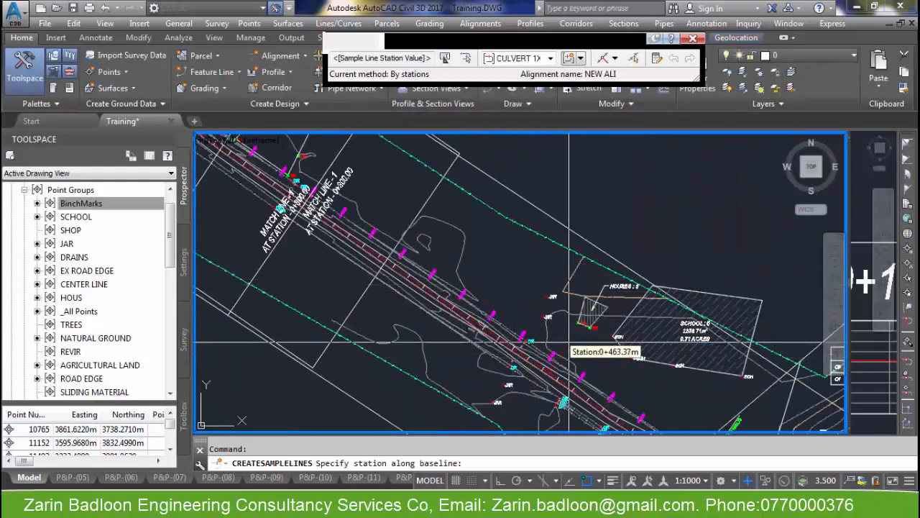
scroll(479, 230, down, 4)
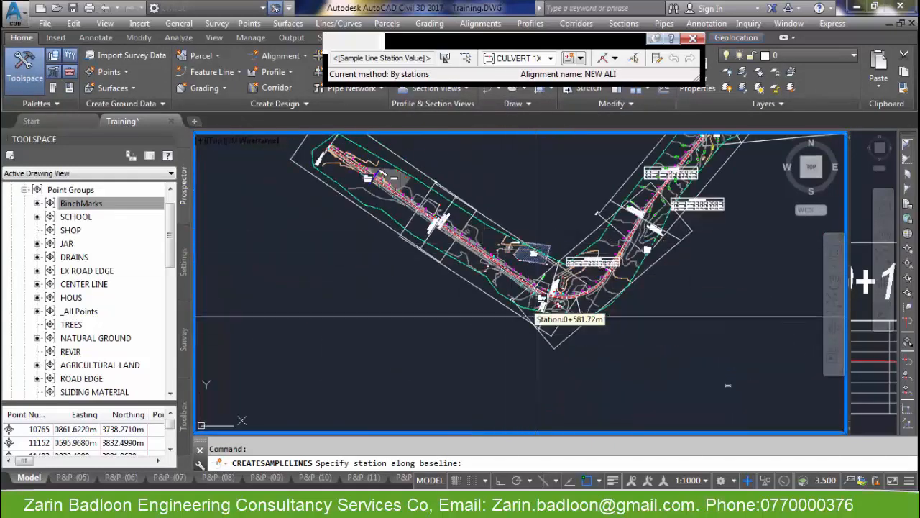
scroll(633, 308, up, 3)
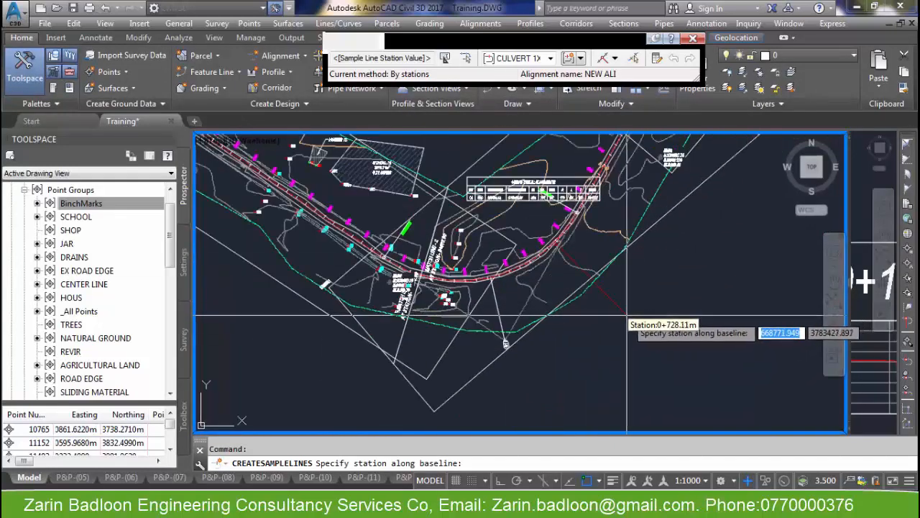
click(627, 315)
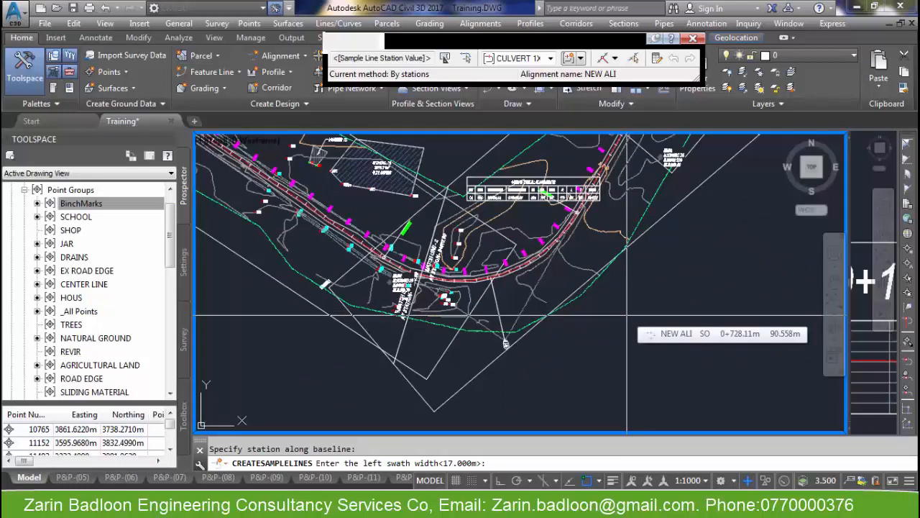
text(20)
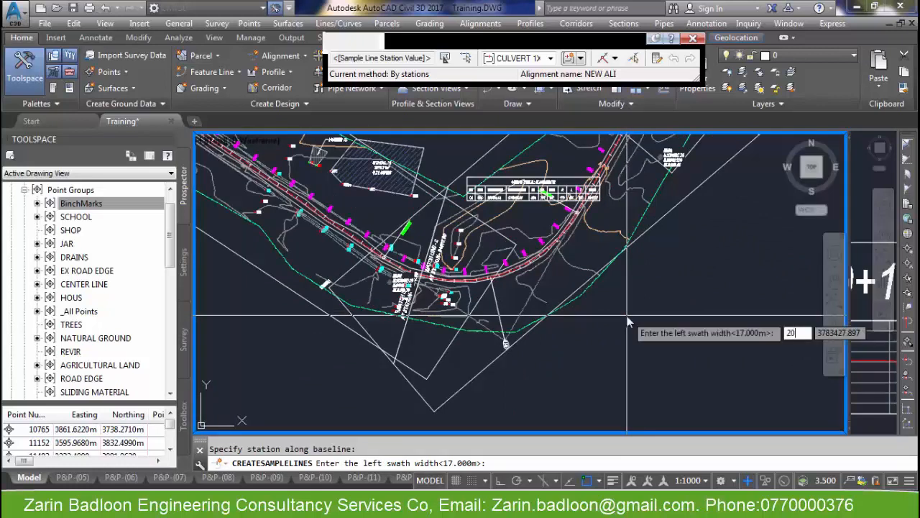
key(Return)
text(20)
key(Return)
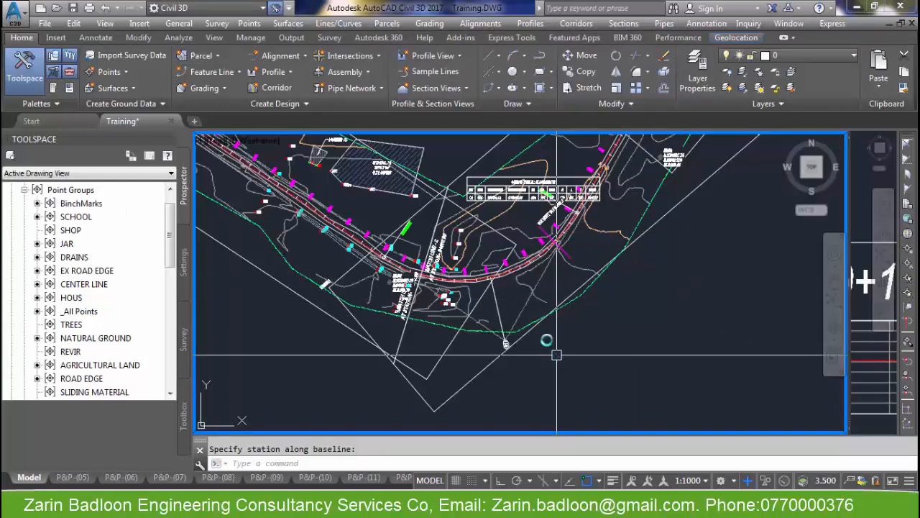
scroll(552, 224, up, 5)
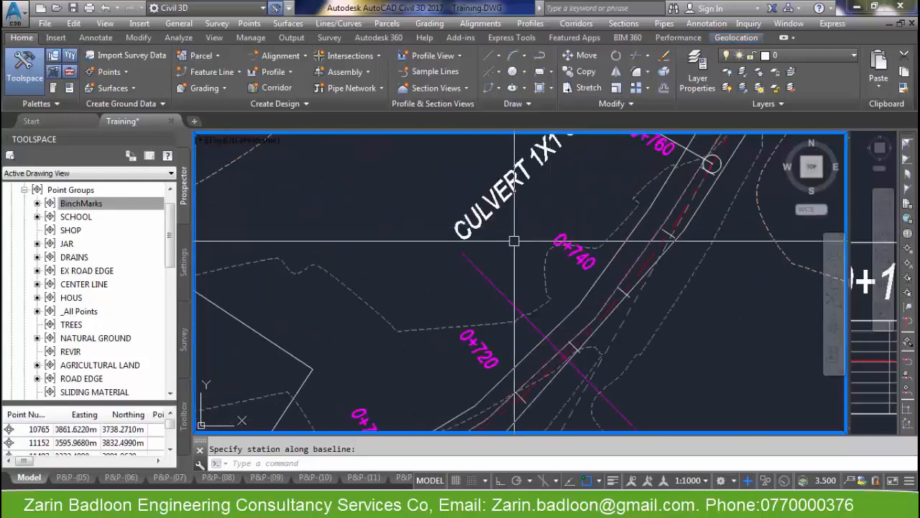
scroll(551, 224, down, 3)
scroll(548, 225, up, 3)
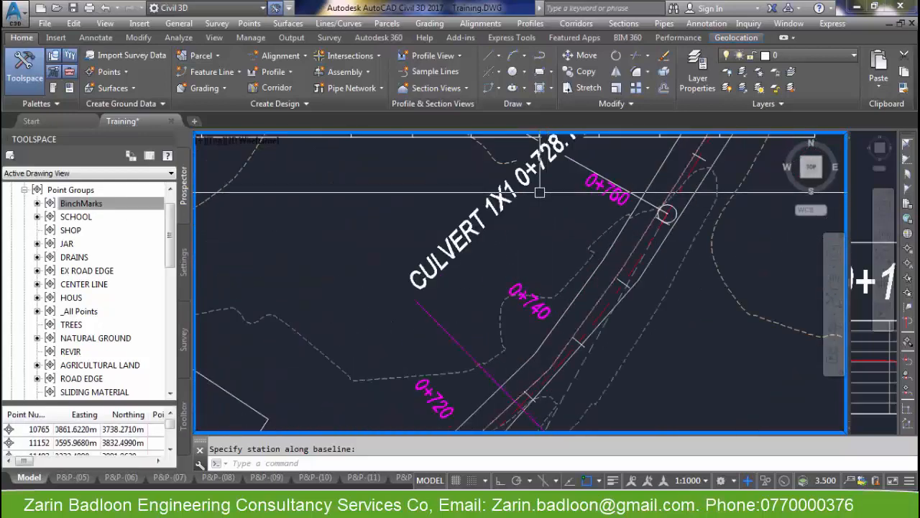
Review the section sources and section view settings in the CULVERT 1X1 sample line group's properties without changing them
scroll(540, 191, down, 6)
scroll(545, 256, up, 4)
click(553, 261)
right_click(555, 264)
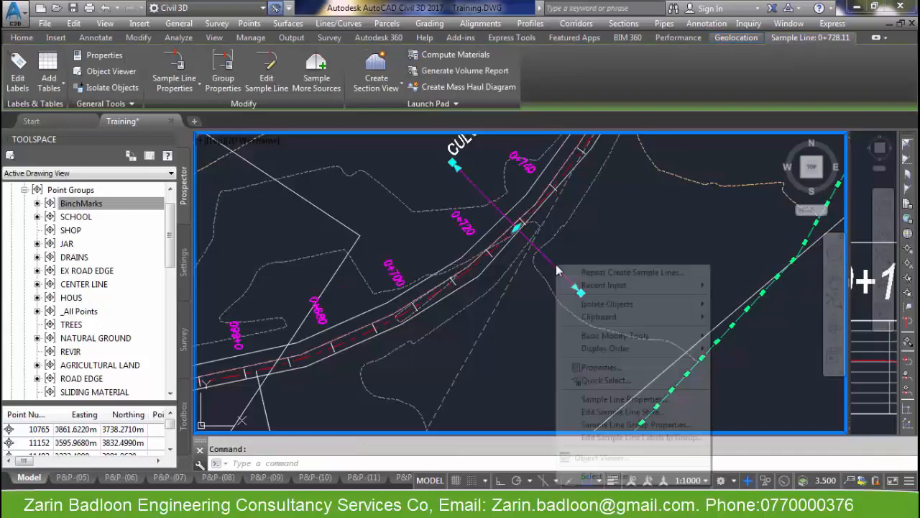
click(631, 425)
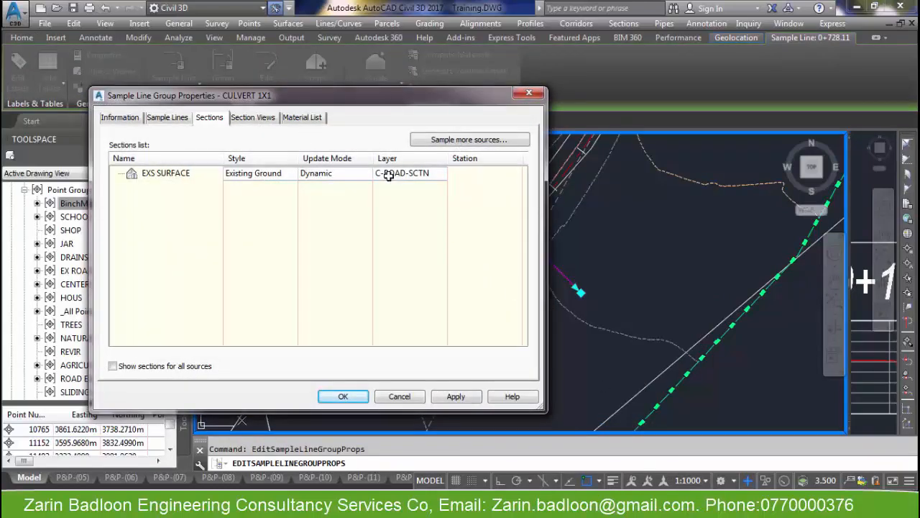
click(252, 117)
click(182, 123)
click(210, 119)
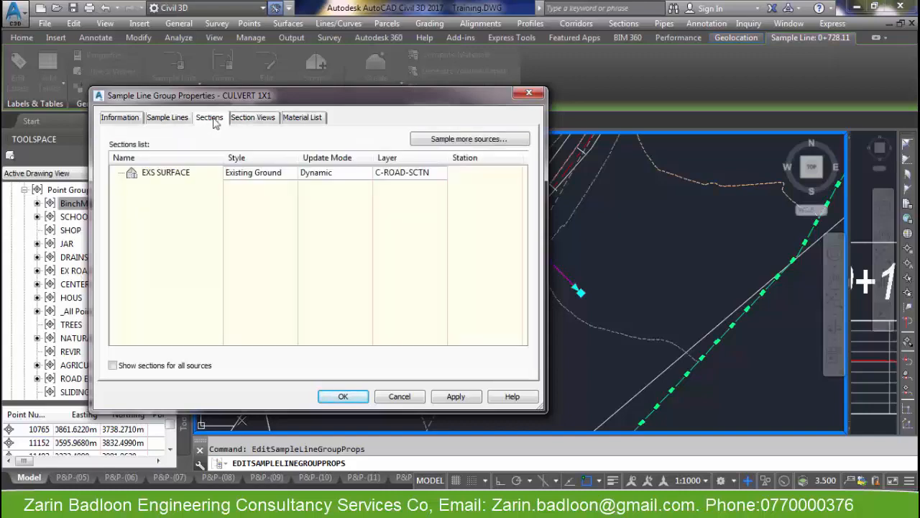
click(400, 396)
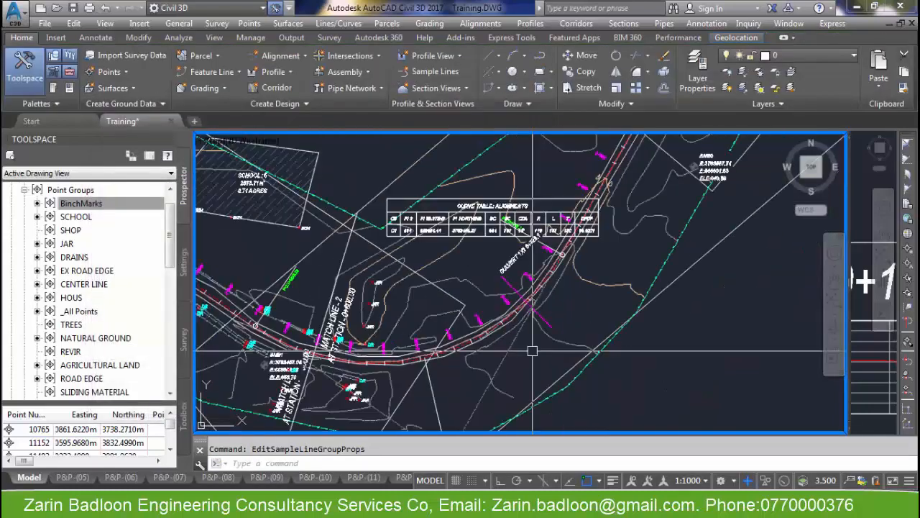
scroll(546, 388, up, 5)
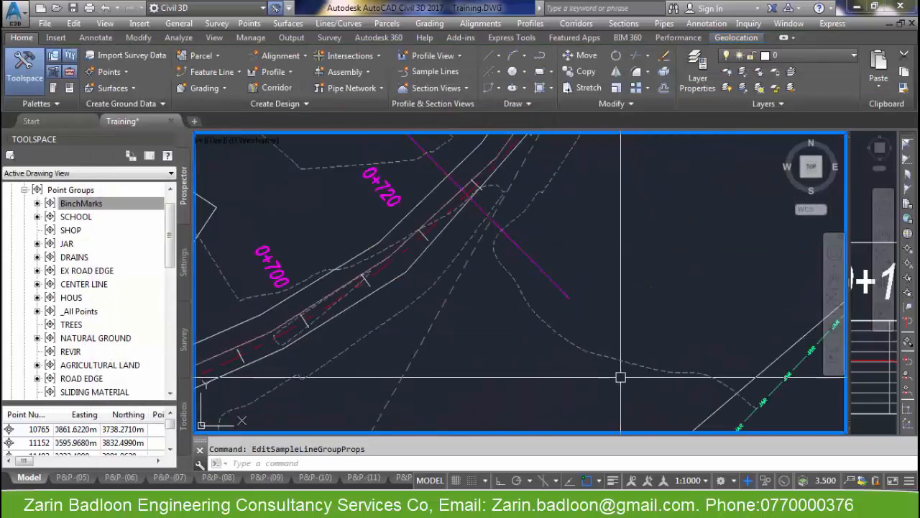
scroll(544, 362, down, 5)
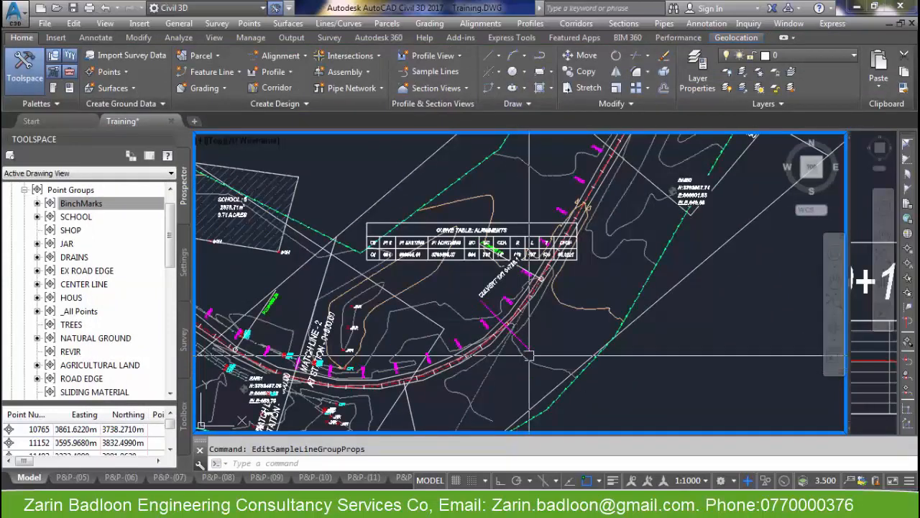
scroll(516, 337, up, 4)
click(515, 337)
right_click(518, 339)
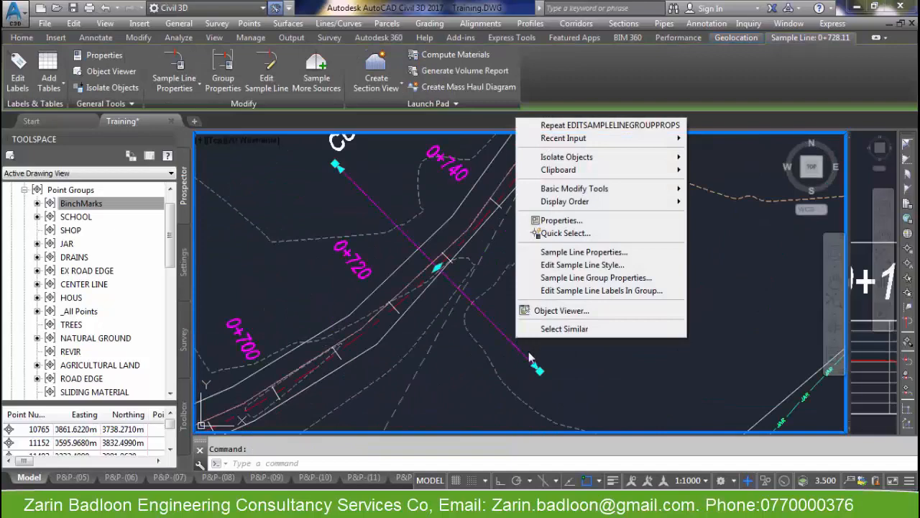
click(528, 357)
key(Escape)
scroll(453, 362, down, 5)
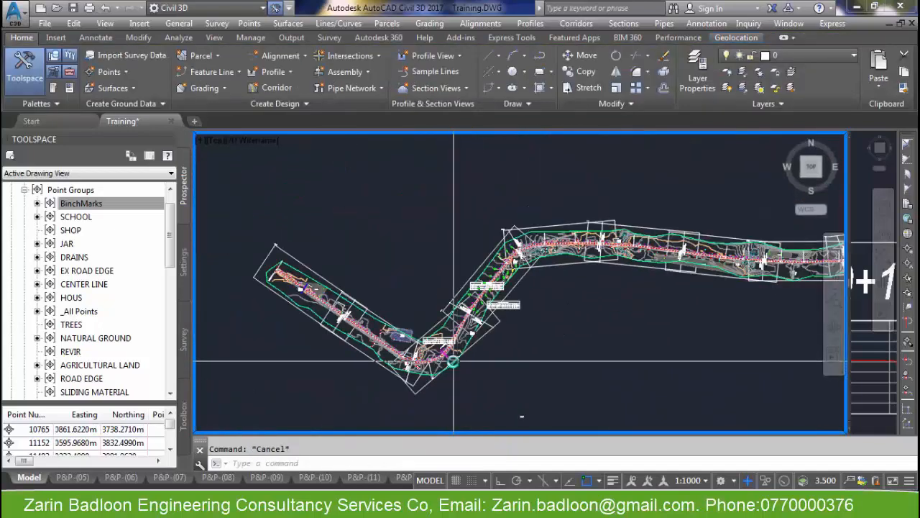
Check the sections listed in the culvert sample line's own properties, leaving them unchanged
scroll(453, 361, up, 8)
click(374, 372)
right_click(374, 371)
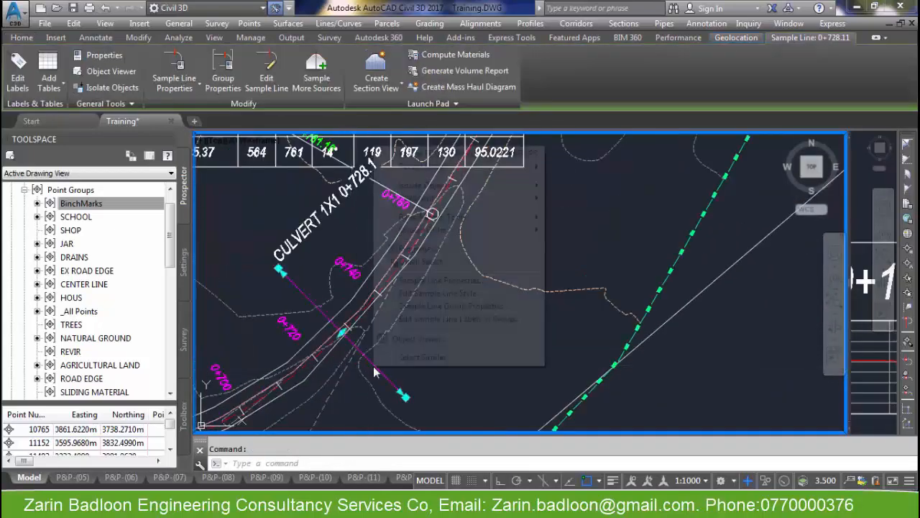
click(442, 282)
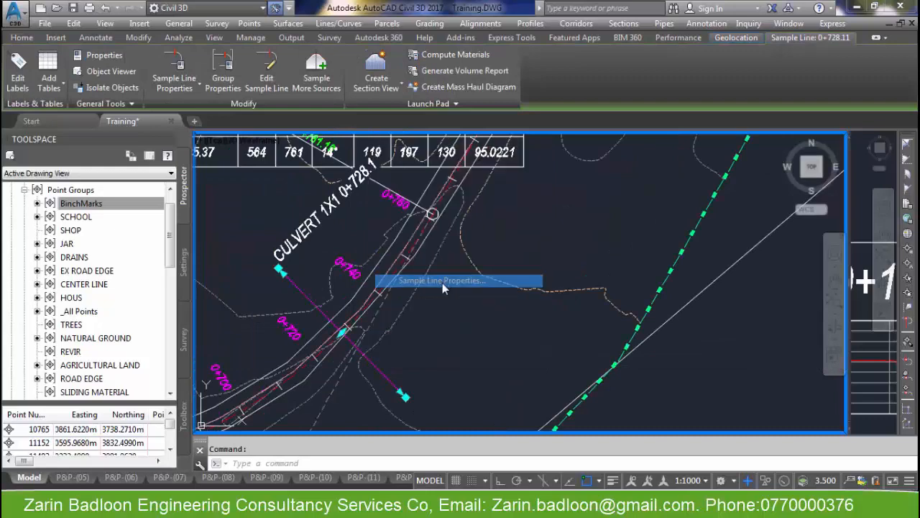
click(367, 114)
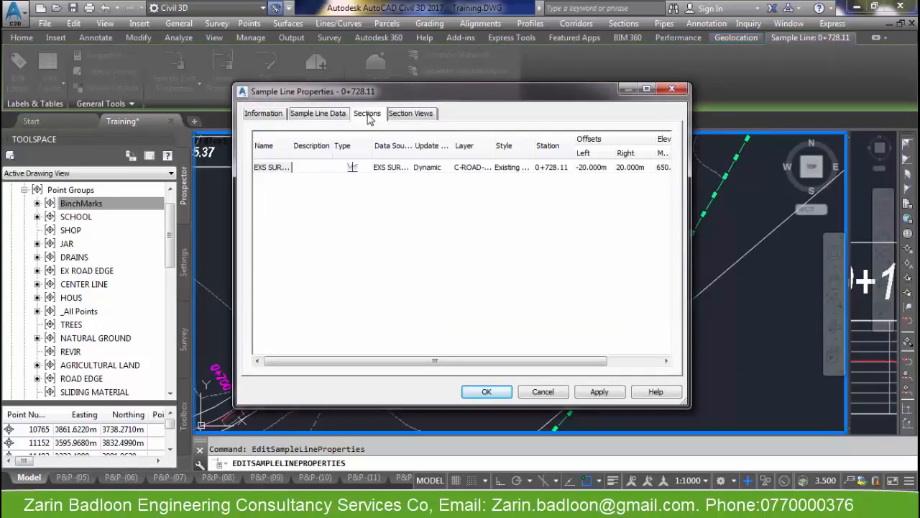
click(544, 390)
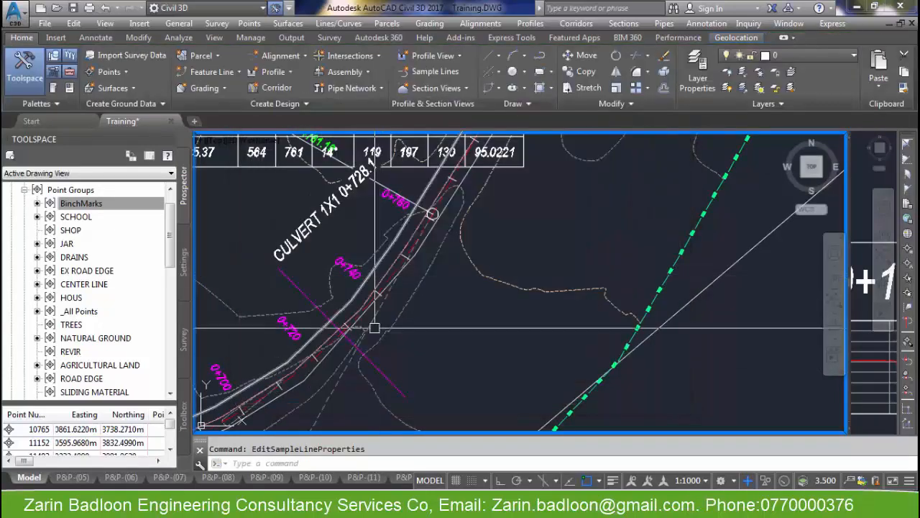
Open the CULVERT 1X1 PLAN label style for editing from the sample line group's labels and choose its block component
click(439, 301)
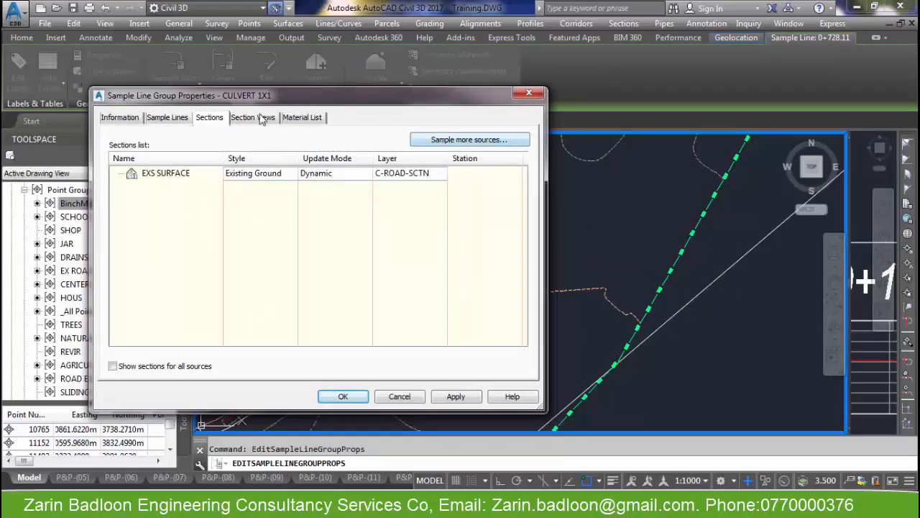
click(263, 119)
click(168, 118)
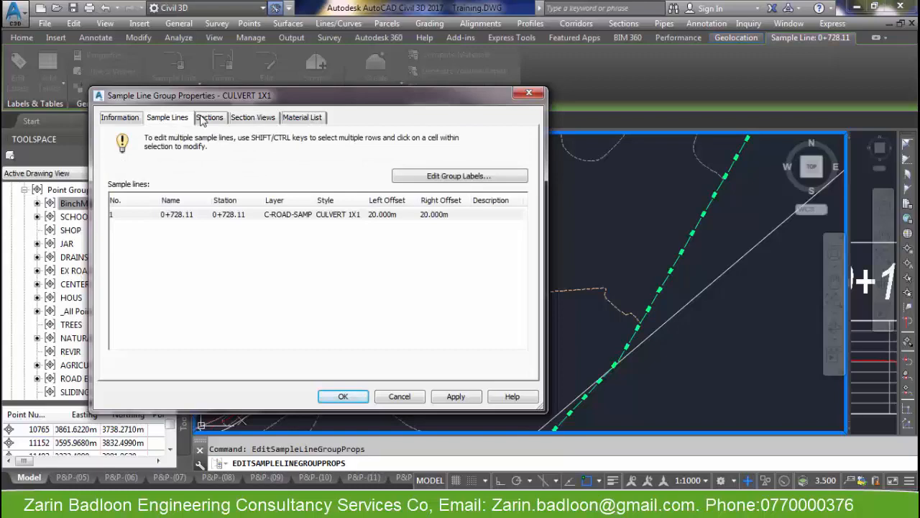
click(459, 177)
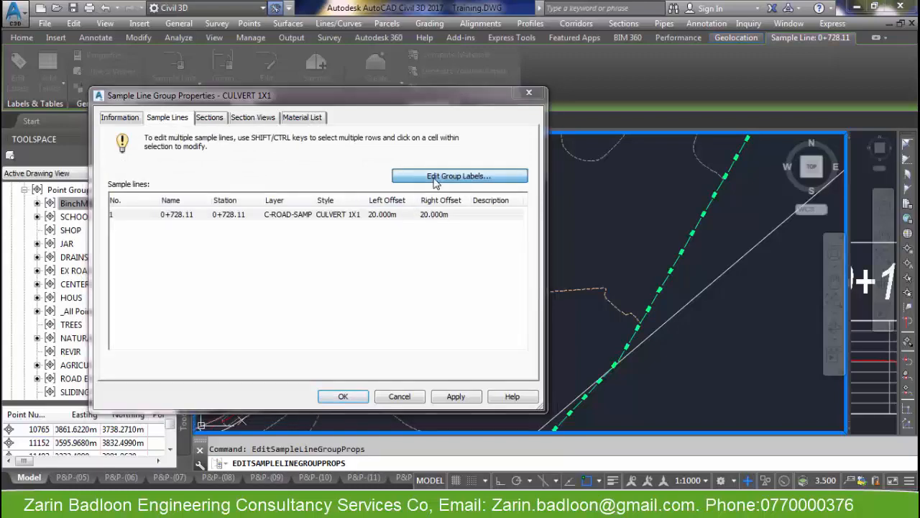
click(160, 112)
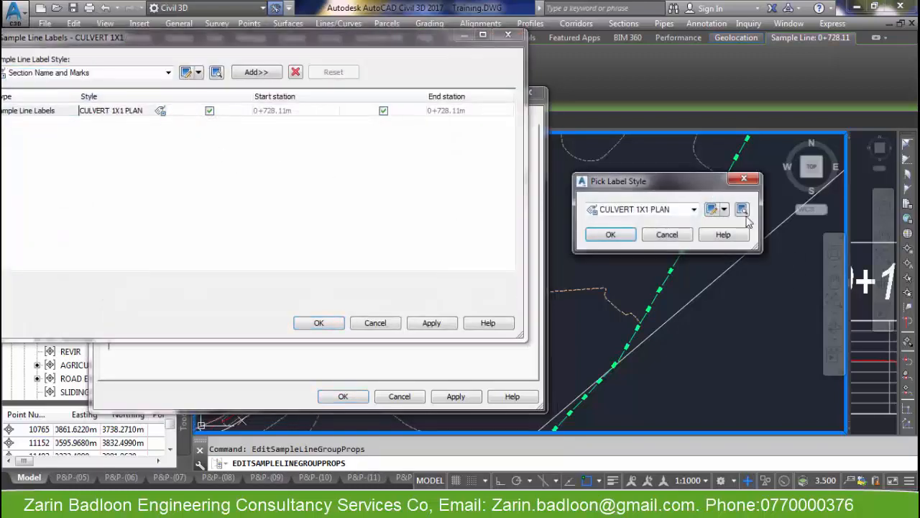
click(713, 209)
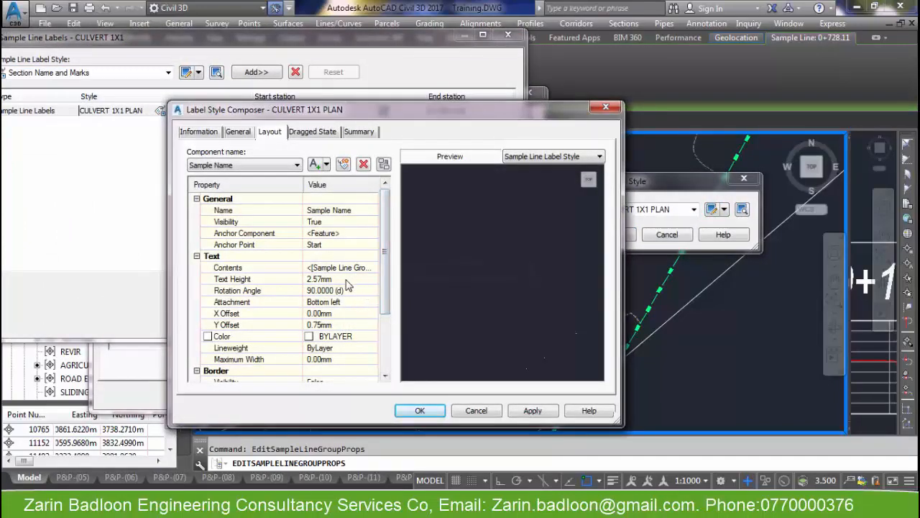
click(251, 166)
click(208, 185)
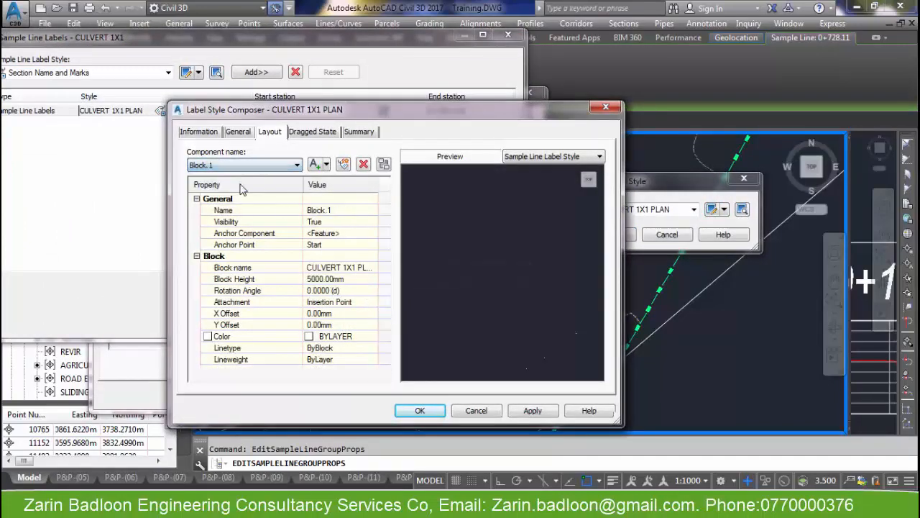
Examine the culvert block from different angles and distances in the label style preview
click(337, 279)
click(511, 282)
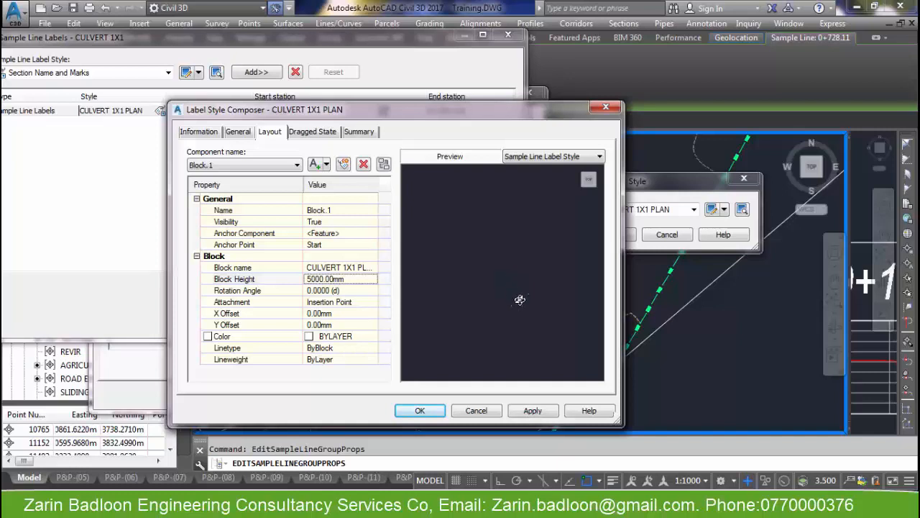
scroll(519, 299, up, 5)
click(587, 186)
click(579, 178)
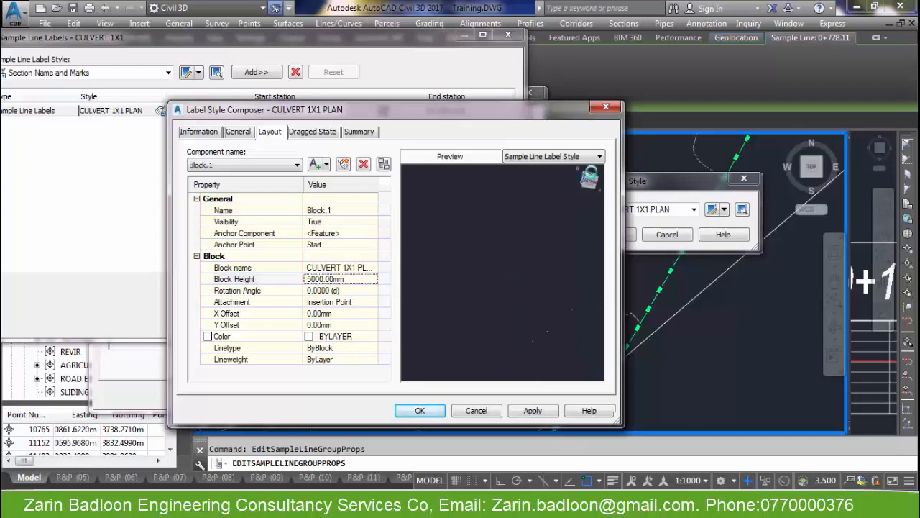
click(590, 170)
scroll(497, 316, up, 3)
middle_drag(503, 336, 521, 251)
scroll(506, 328, down, 2)
Set the block component's height to 500 mm
click(339, 282)
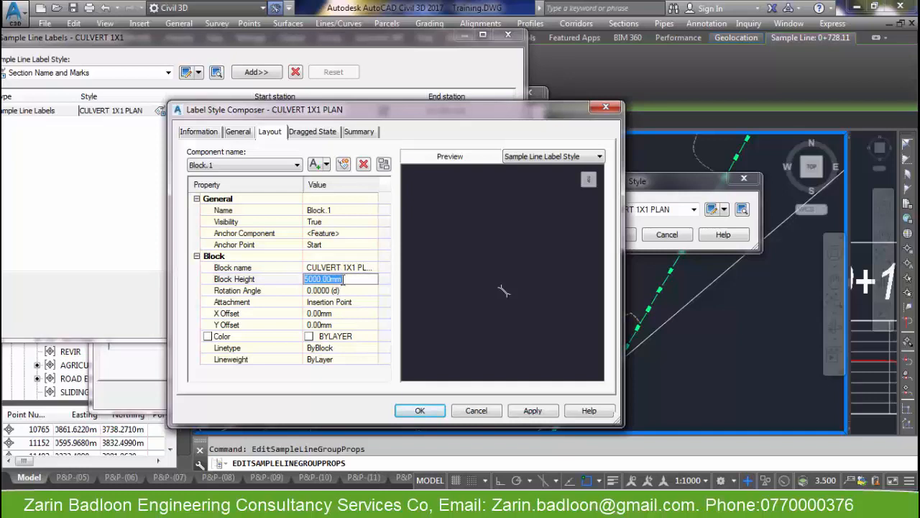
text(500)
click(346, 289)
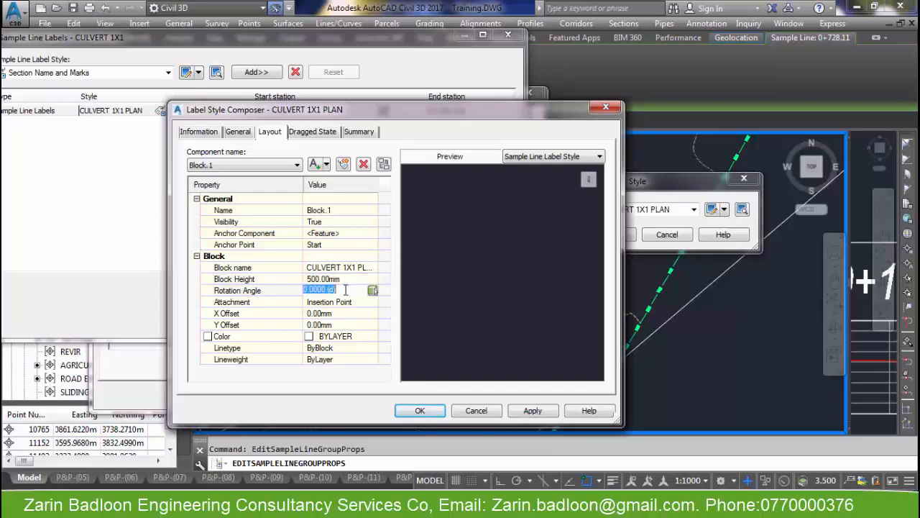
click(479, 292)
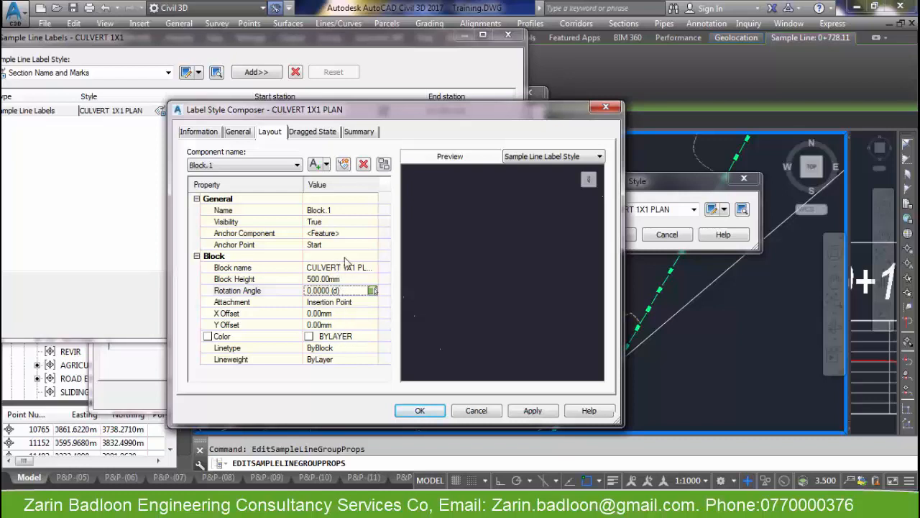
Try the Middle anchor point and the Sample Name anchor component for the block, then return the anchor component to <Feature>
click(333, 245)
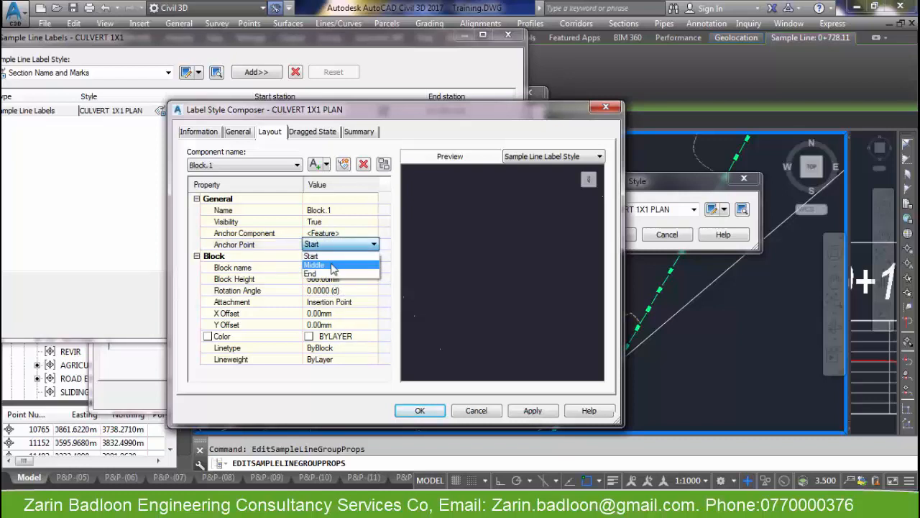
click(335, 267)
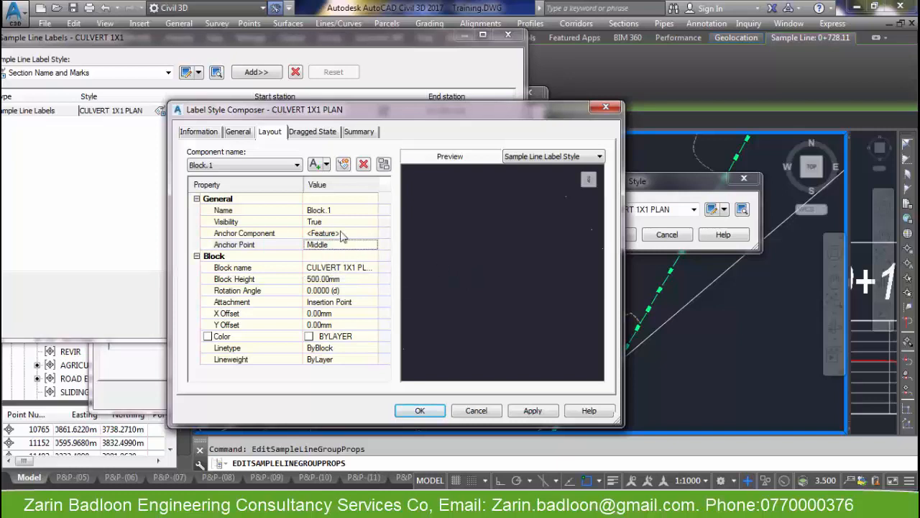
click(342, 234)
click(342, 234)
click(334, 255)
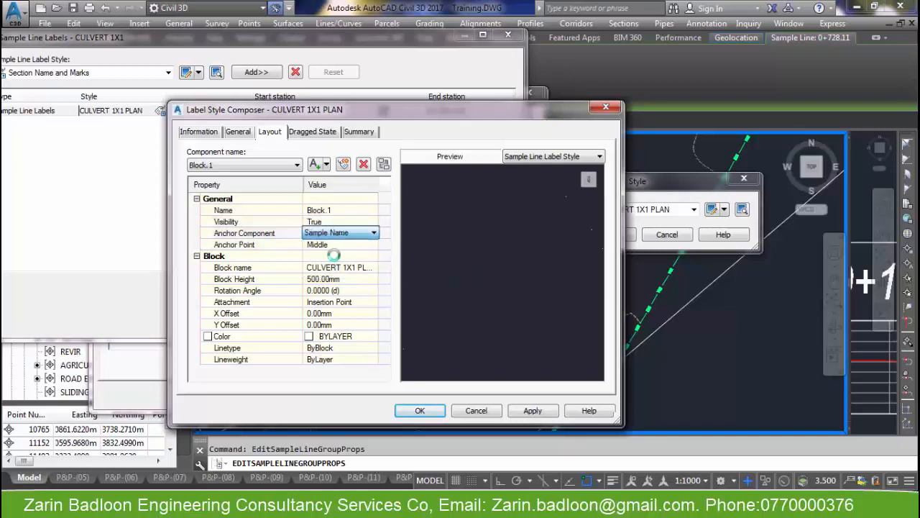
click(350, 235)
click(350, 234)
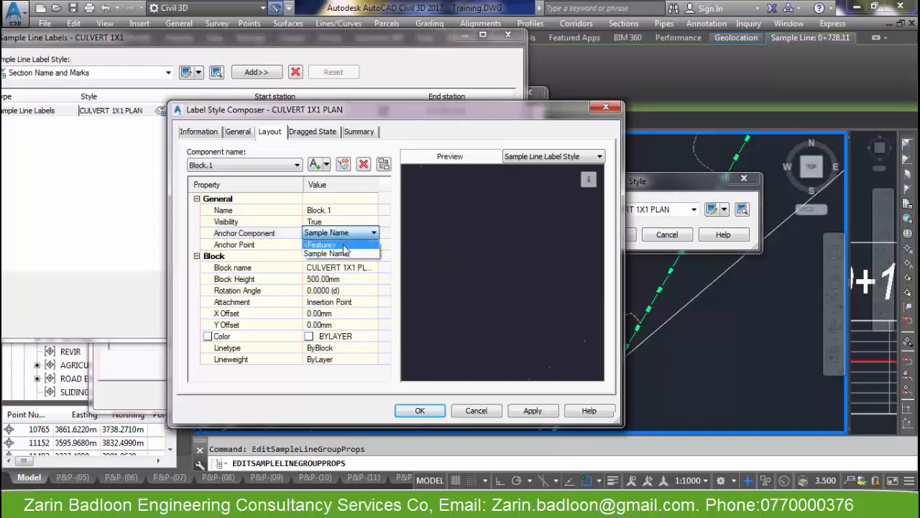
click(344, 245)
Set the block component's attachment to Top right, then accept the label style and the sample line group properties
click(348, 280)
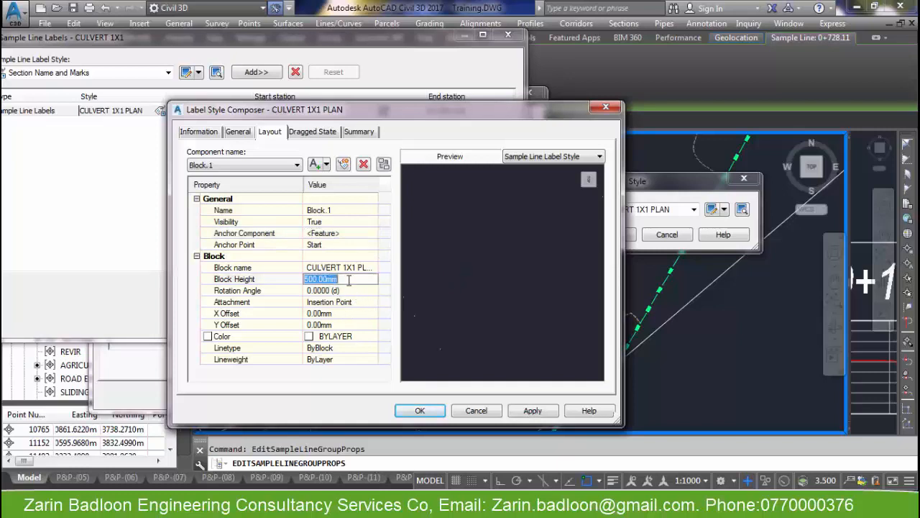
click(344, 302)
click(373, 302)
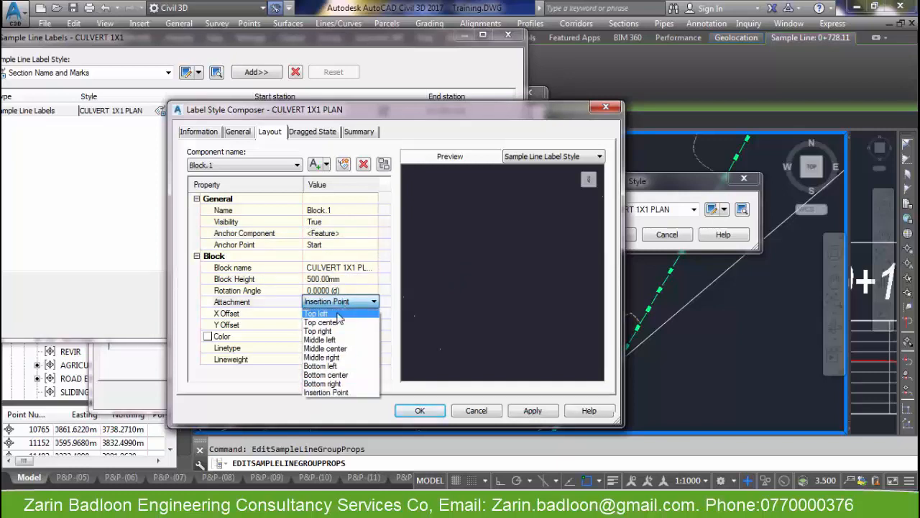
click(323, 331)
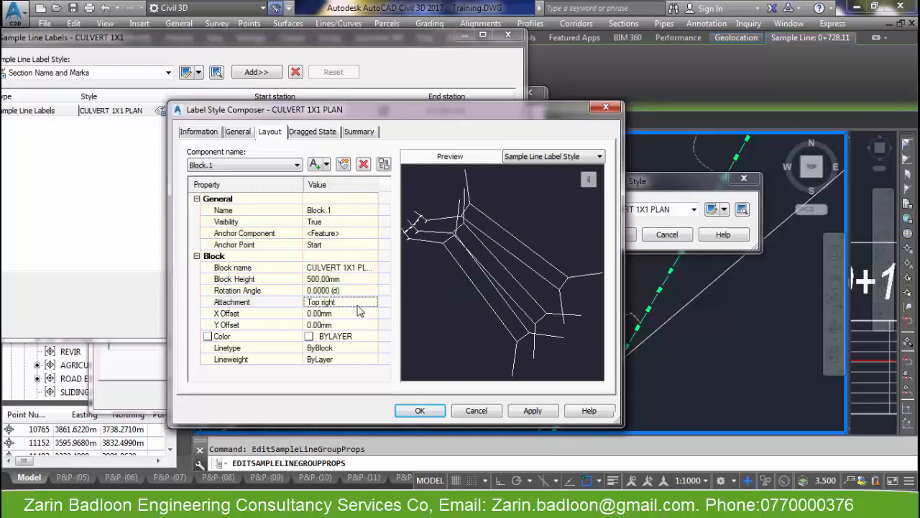
click(421, 409)
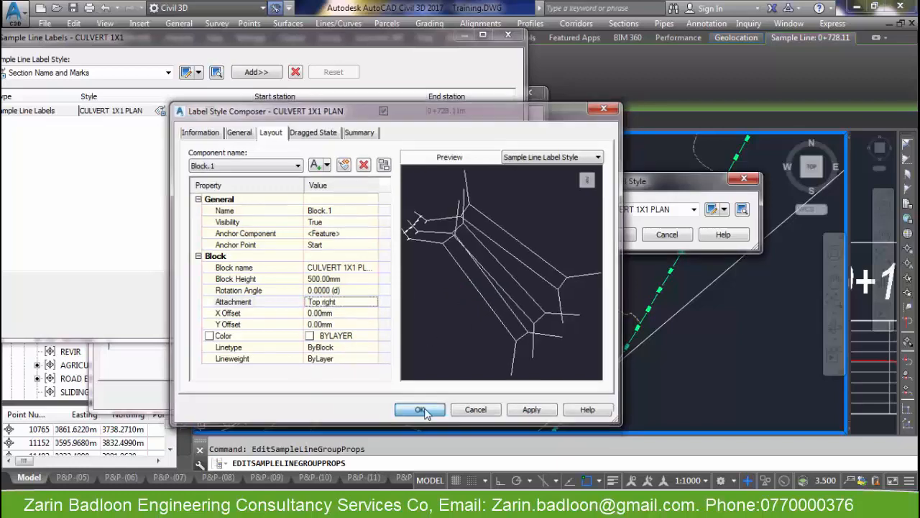
click(610, 235)
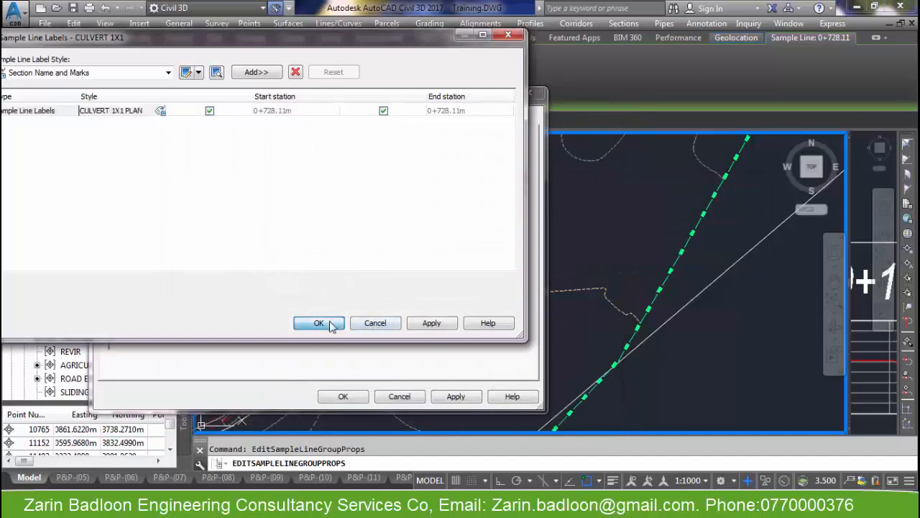
click(316, 322)
click(342, 396)
Reopen the CULVERT 1X1 PLAN label style for editing through the culvert sample line's group properties
scroll(456, 309, down, 5)
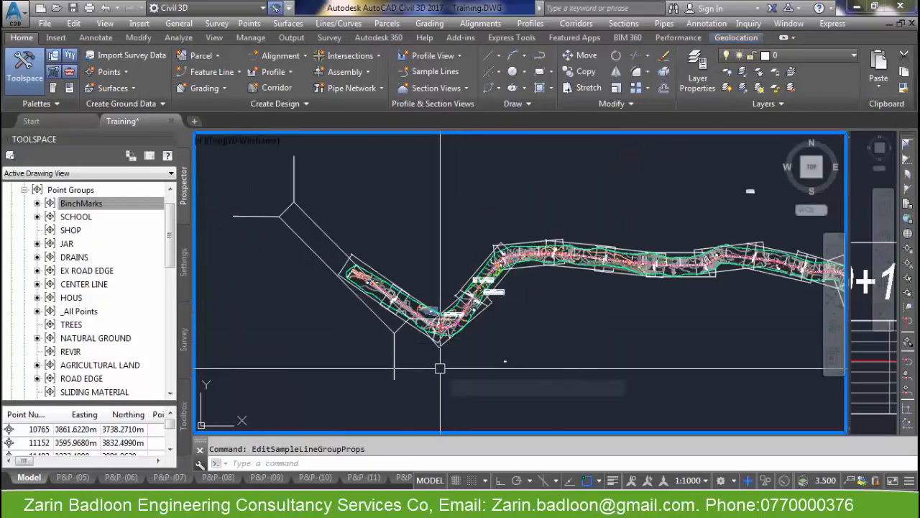
scroll(431, 334, up, 8)
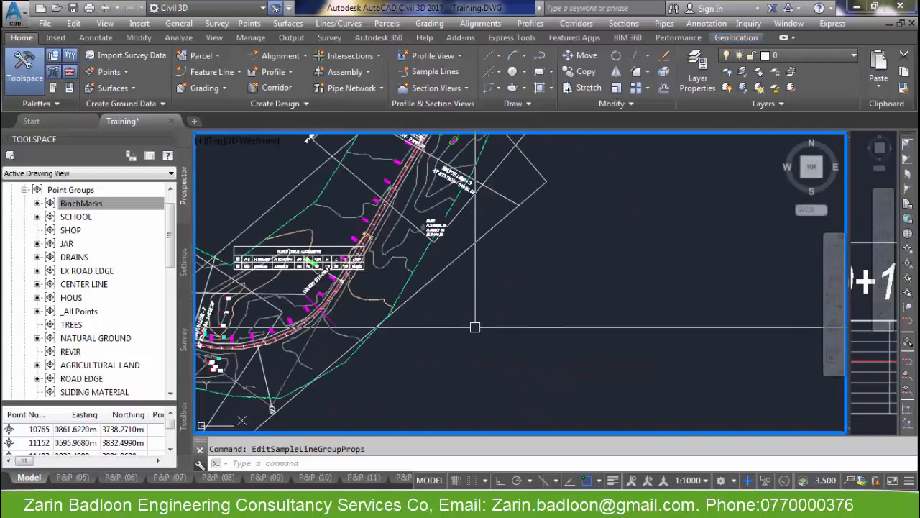
click(338, 327)
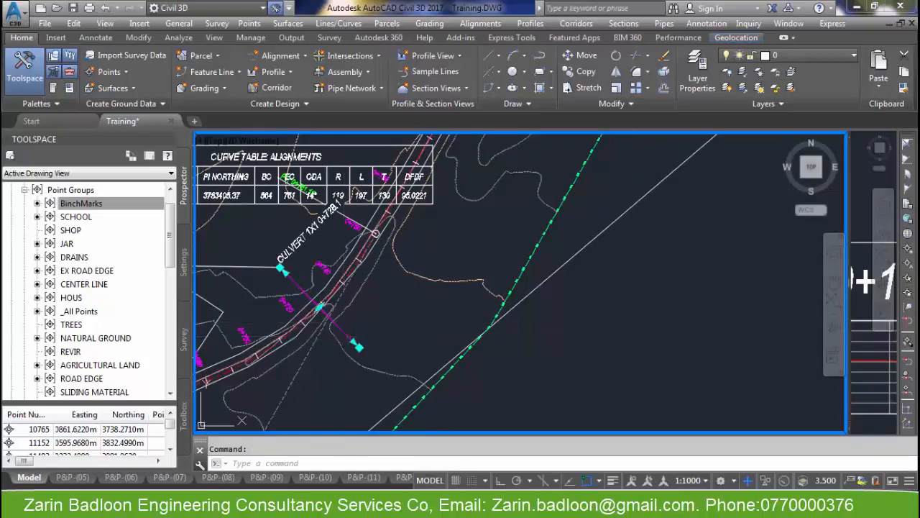
right_click(346, 330)
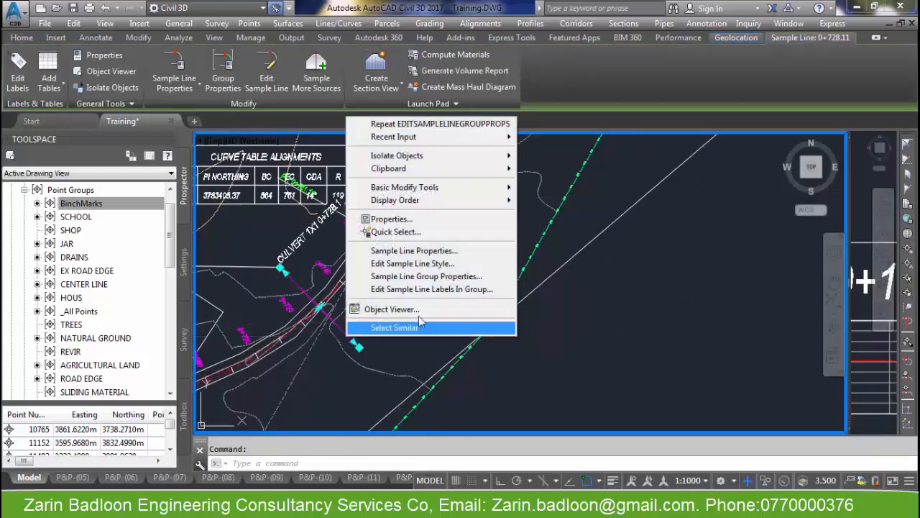
click(429, 278)
click(397, 177)
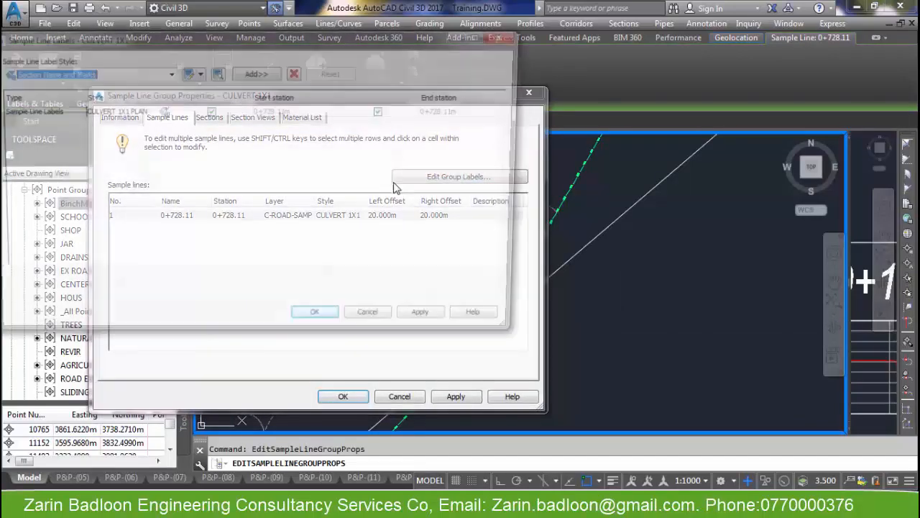
click(160, 111)
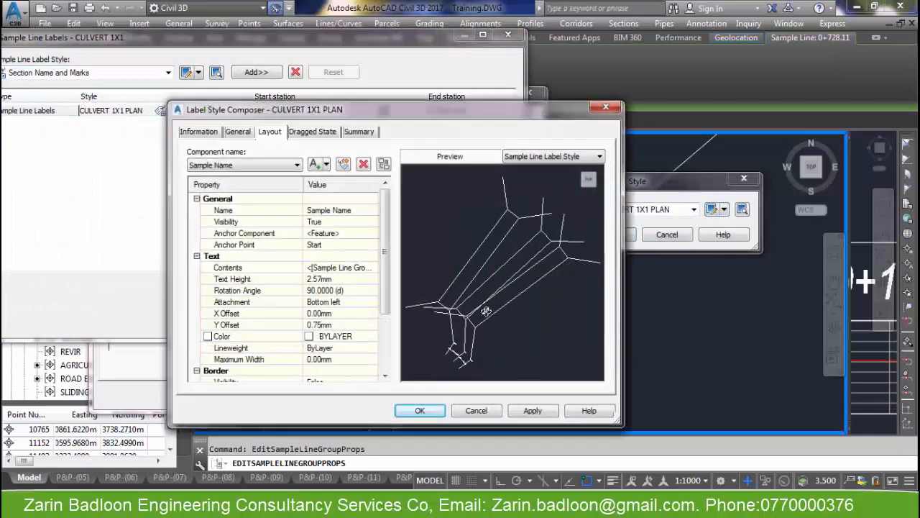
Set the Block.1 component's block height to 7 mm and view the culvert block in the preview
click(340, 280)
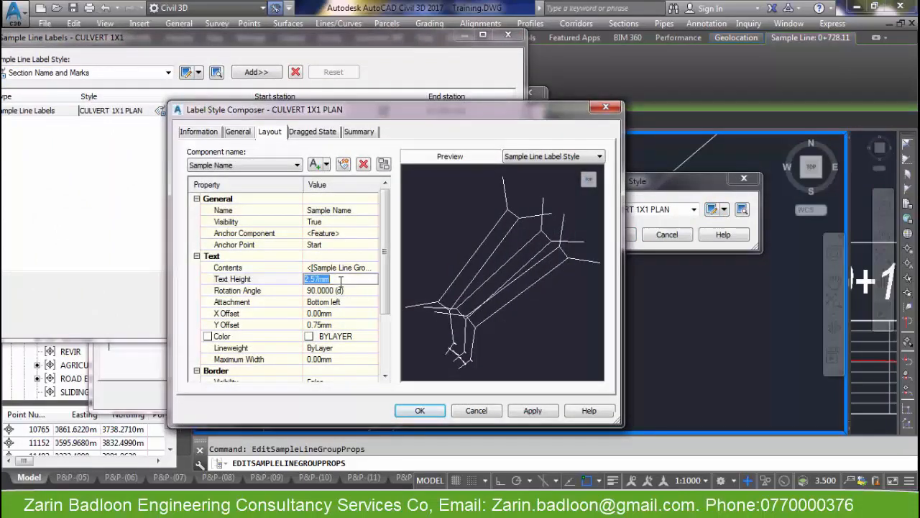
click(259, 167)
click(224, 187)
click(342, 280)
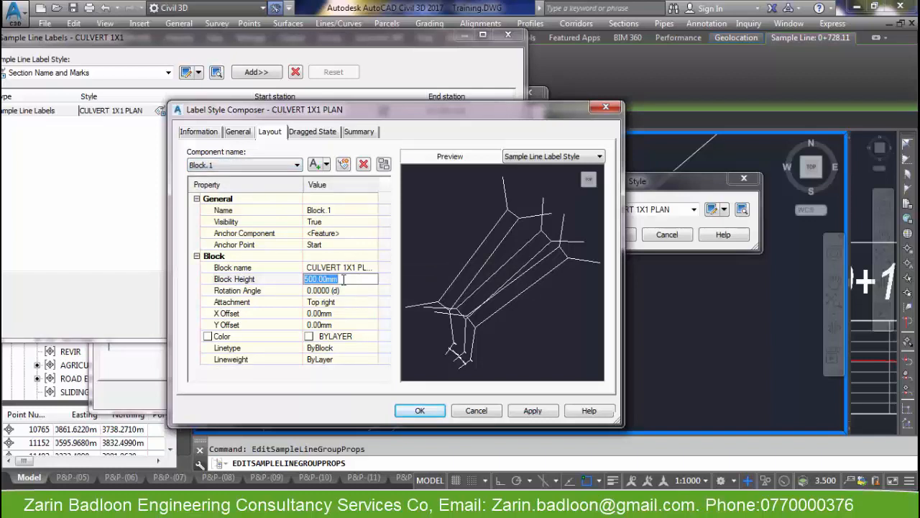
text(7)
click(351, 291)
middle_drag(460, 367, 509, 313)
scroll(508, 308, up, 5)
middle_drag(500, 349, 511, 246)
scroll(515, 240, up, 3)
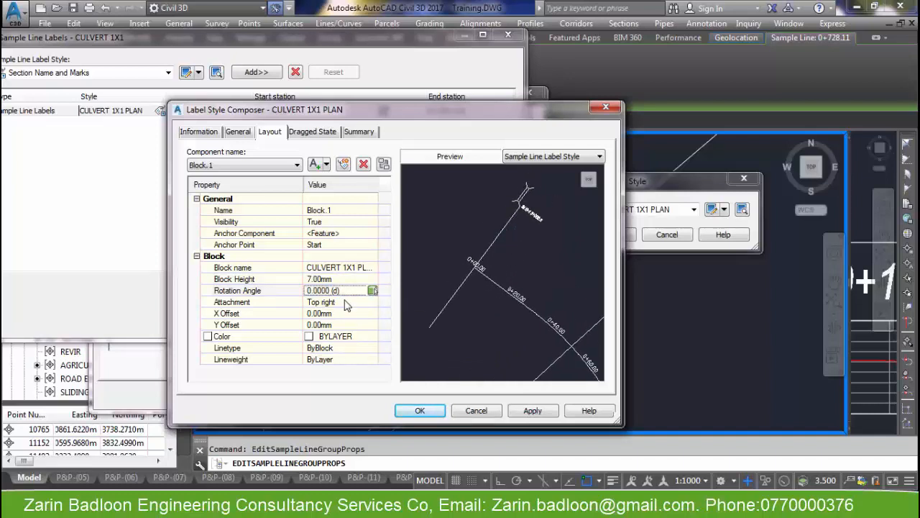
Set the block's attachment to Middle left, then try a Y offset of 20 mm and return it to 0
click(346, 303)
click(342, 344)
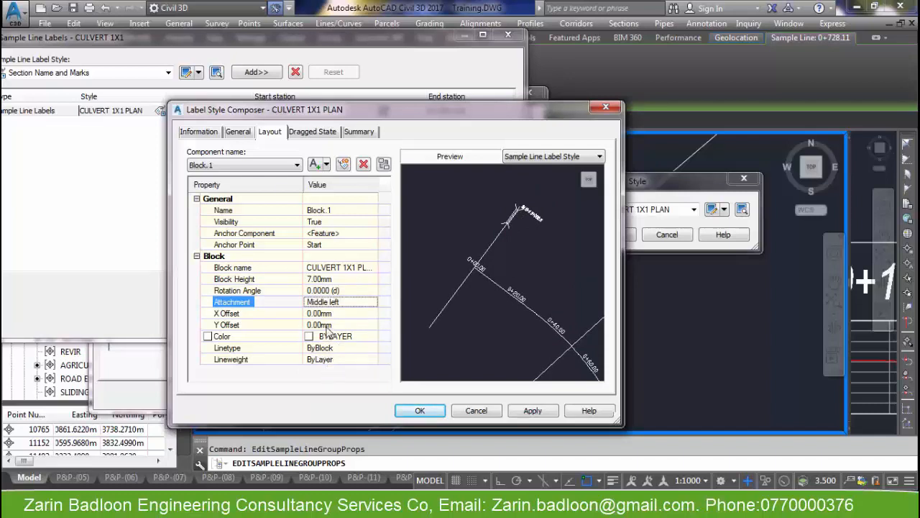
click(327, 324)
text(20)
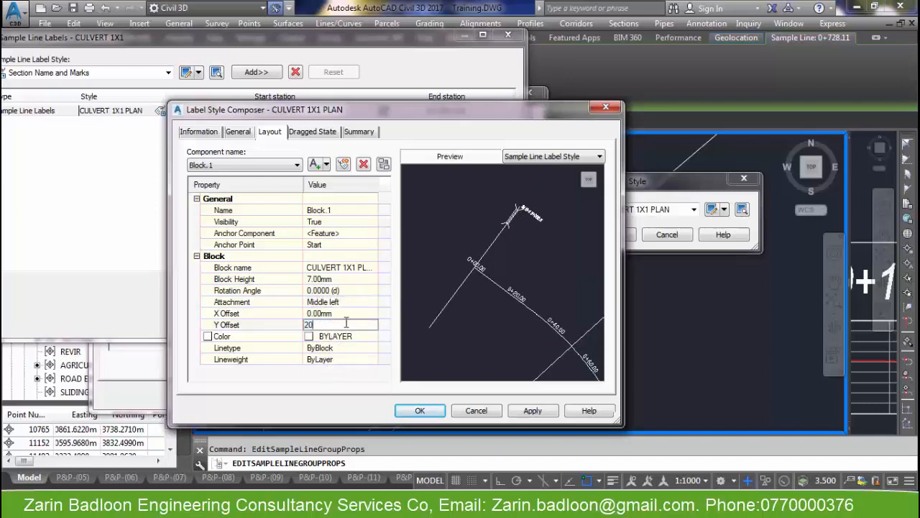
click(346, 314)
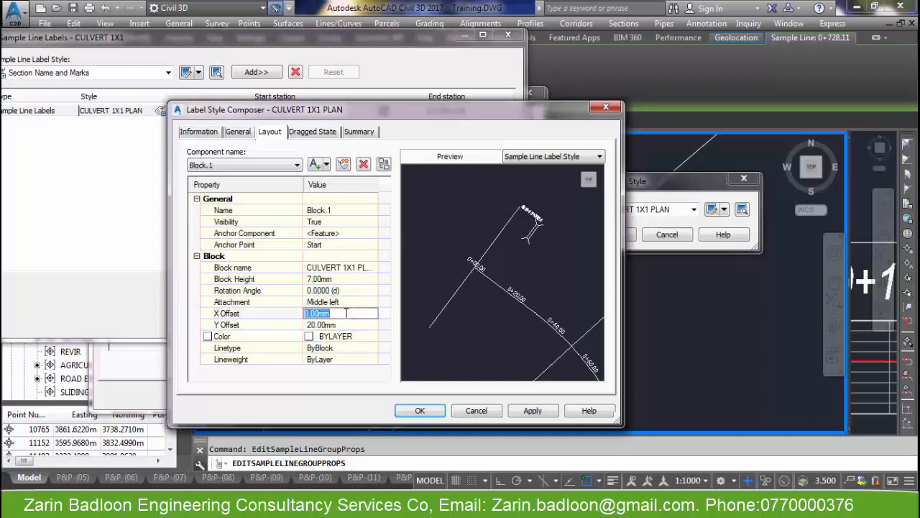
click(343, 325)
text(0)
Set the block's X offset to 20 mm and accept the label style and sample line group properties
click(340, 314)
text(20)
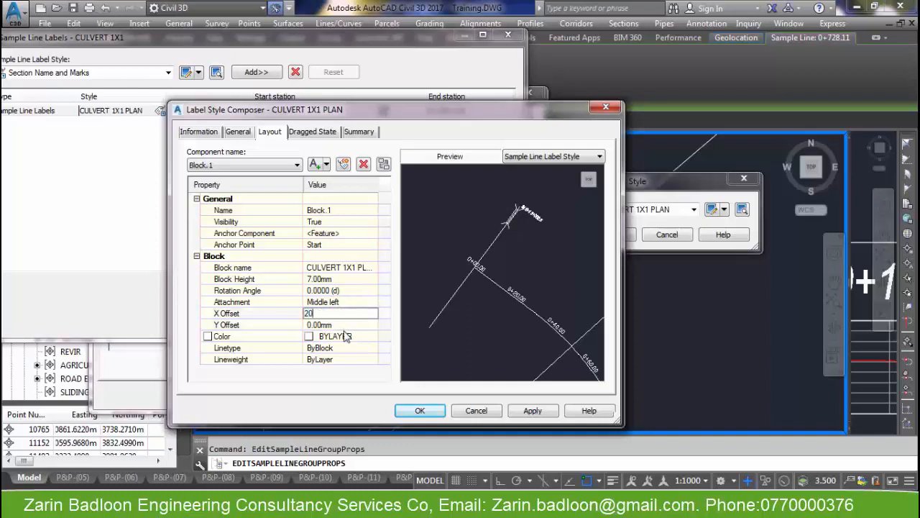
click(345, 325)
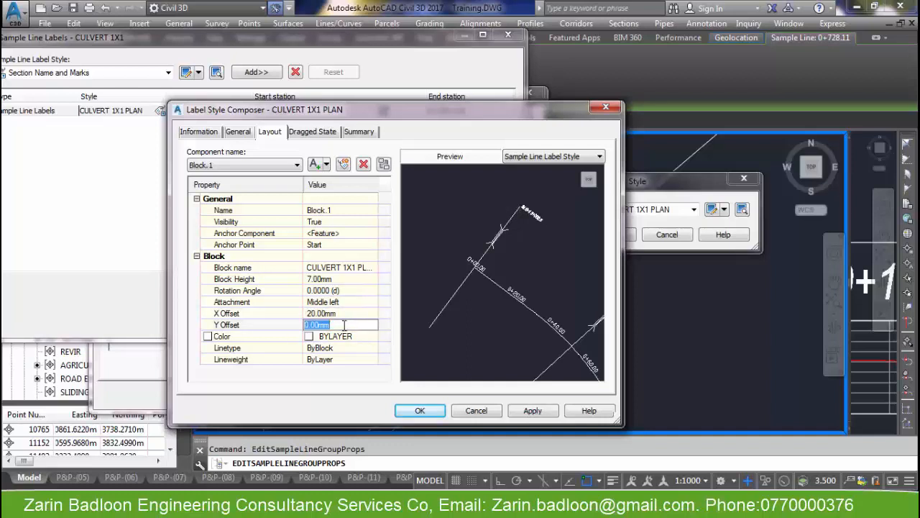
click(424, 413)
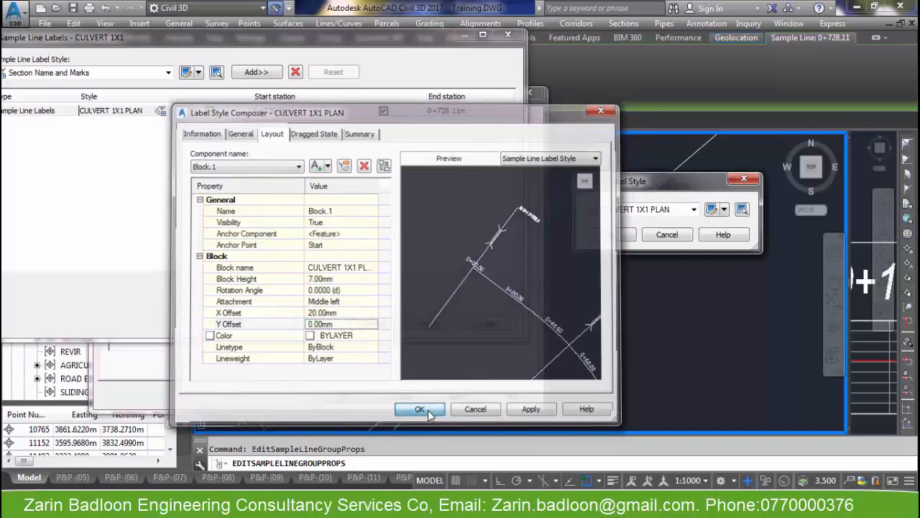
click(611, 233)
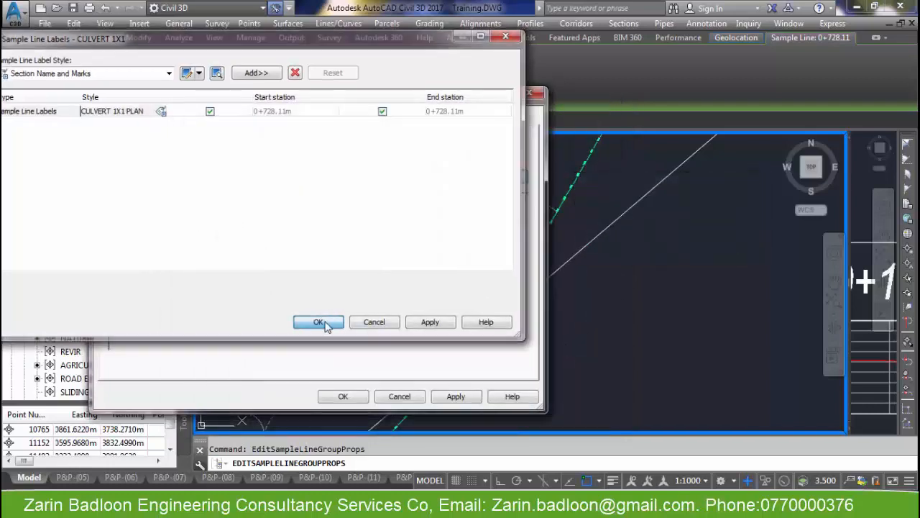
click(318, 322)
click(344, 396)
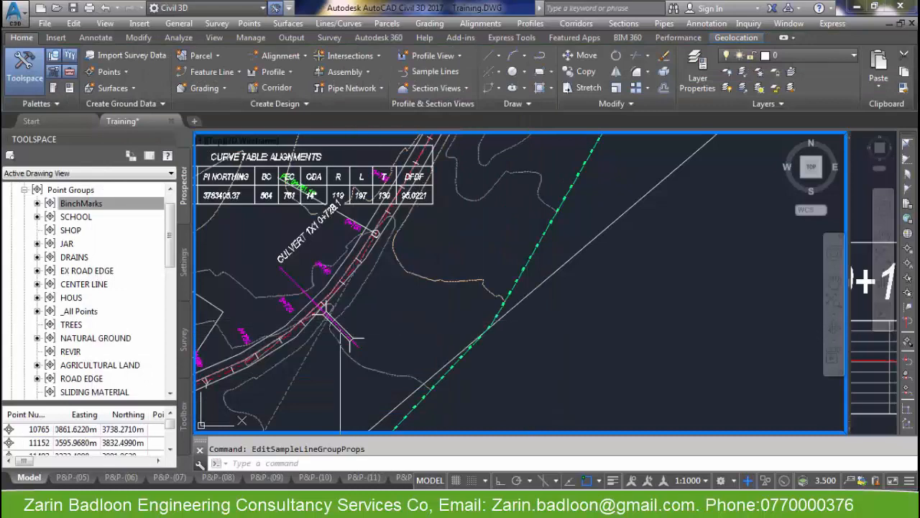
Reopen the label style composer for CULVERT 1X1 PLAN from the sample line crossing the road near 0+720
scroll(332, 323, up, 5)
scroll(568, 322, down, 5)
scroll(529, 347, up, 3)
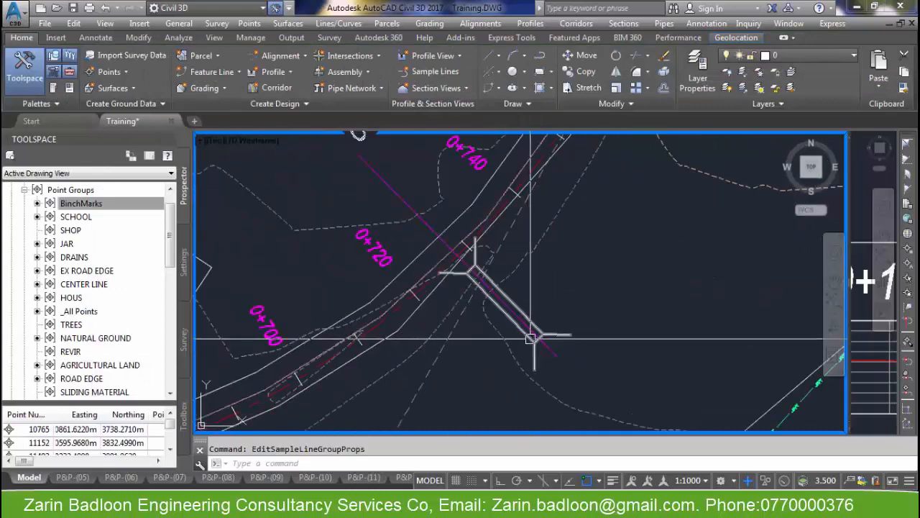
click(544, 349)
right_click(549, 364)
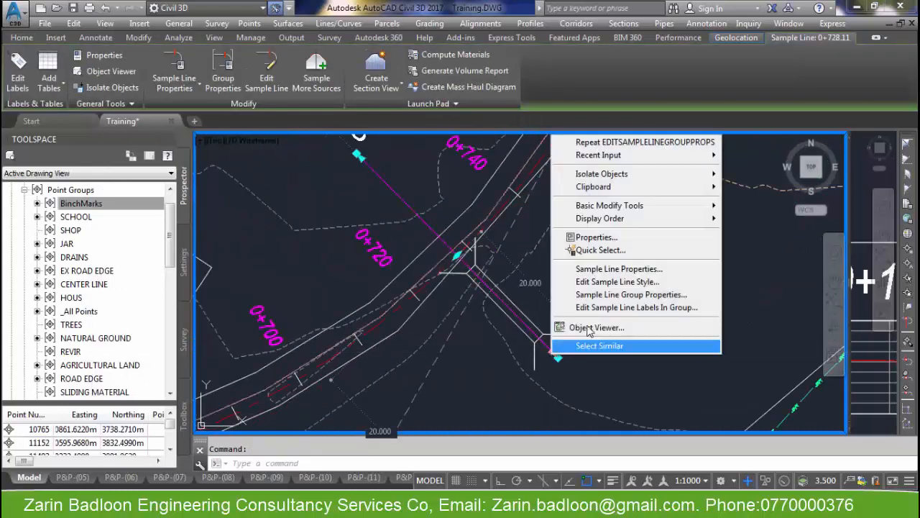
click(616, 295)
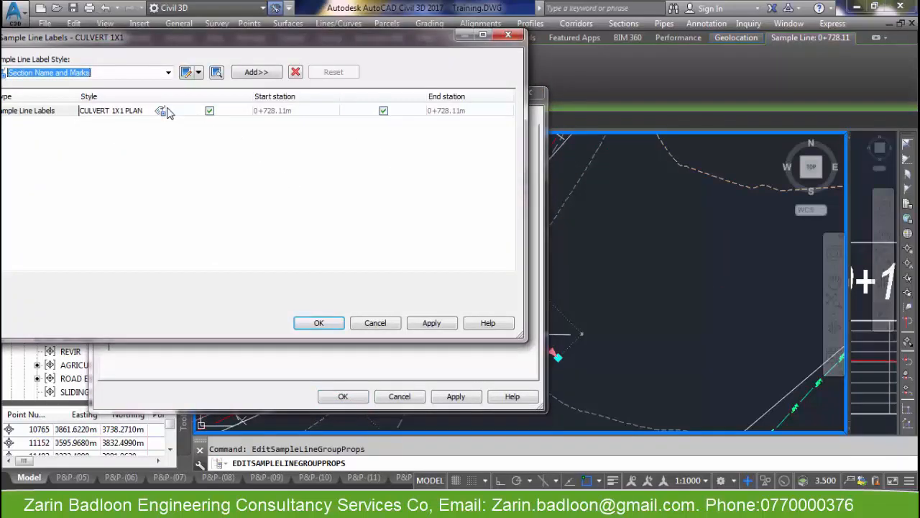
click(159, 110)
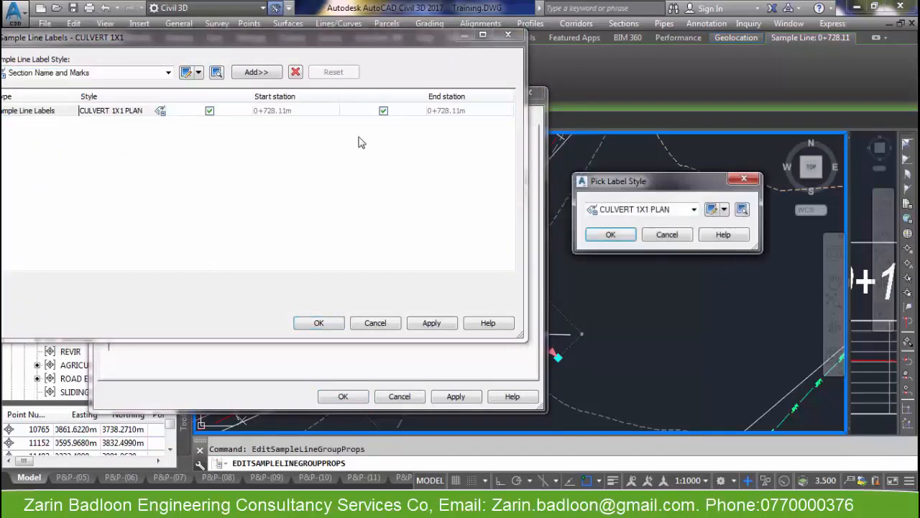
click(711, 209)
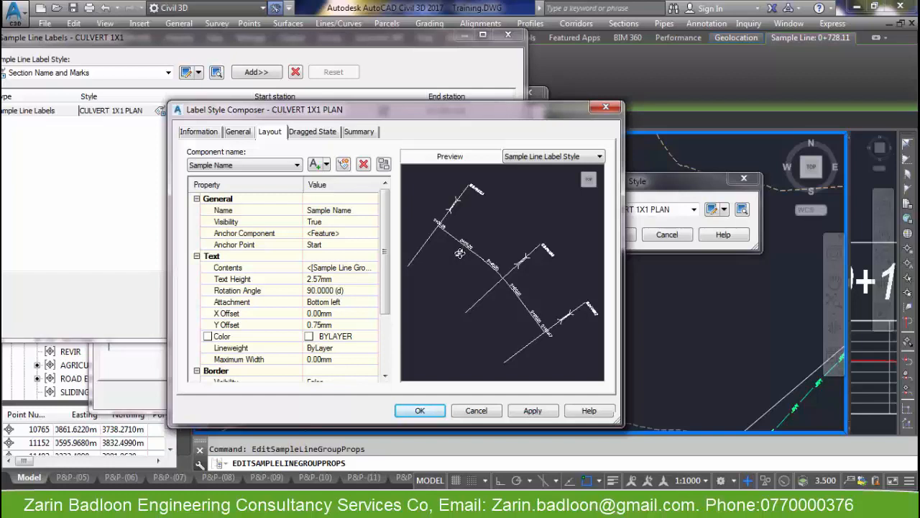
Set the Block.1 component's X offset to 10 mm and accept the label style and sample line group properties
click(360, 281)
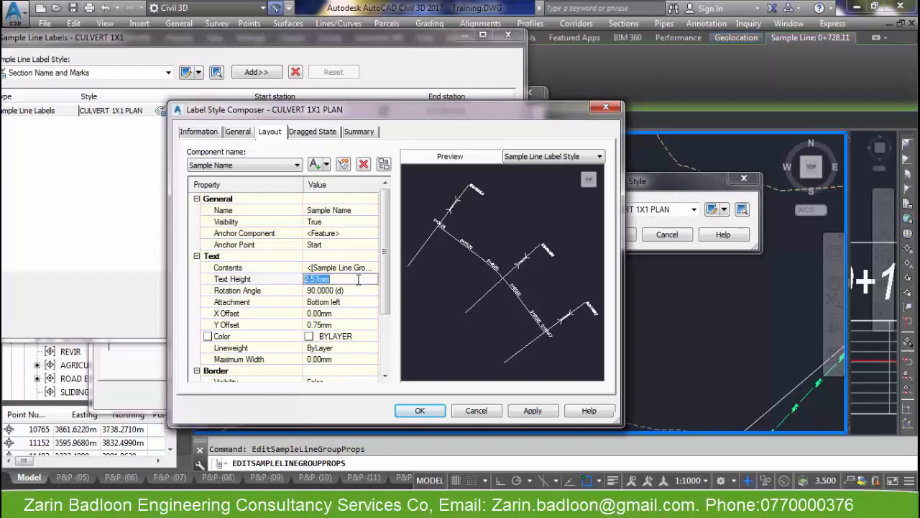
click(225, 166)
click(227, 186)
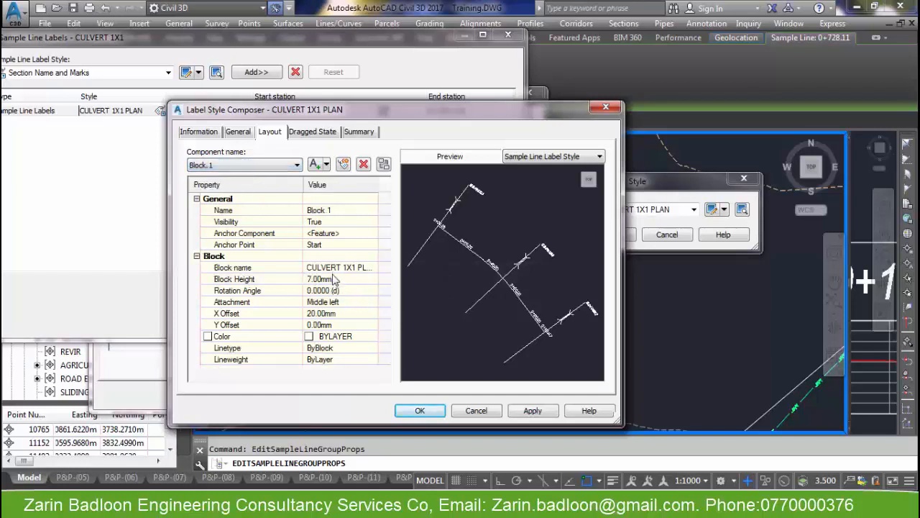
click(336, 281)
click(334, 313)
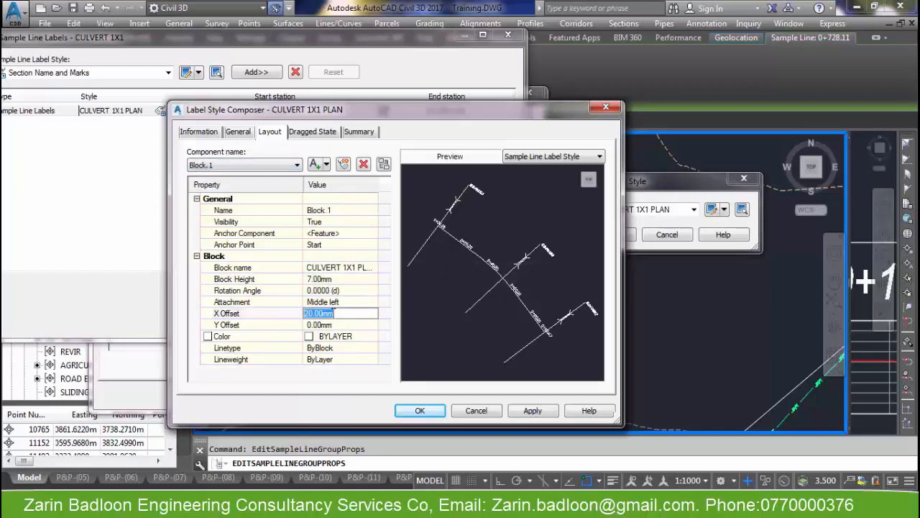
text(10)
click(417, 410)
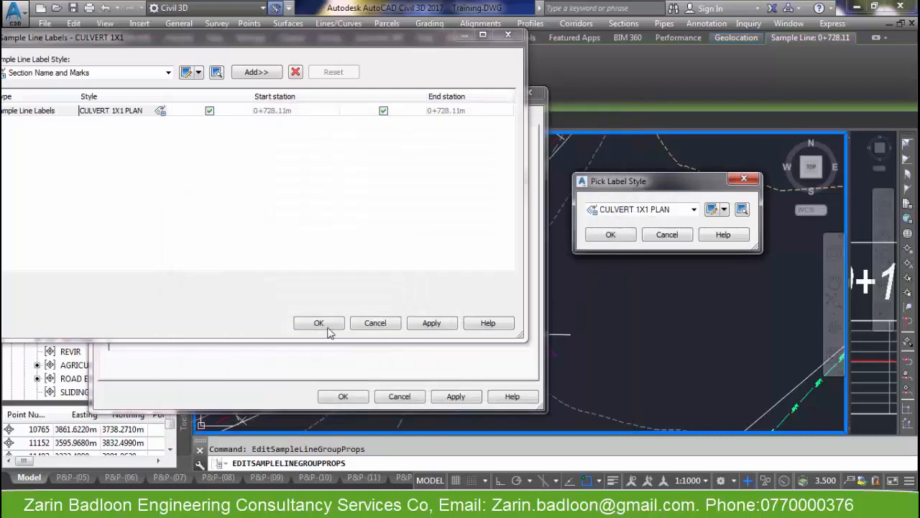
click(612, 235)
click(320, 324)
click(344, 396)
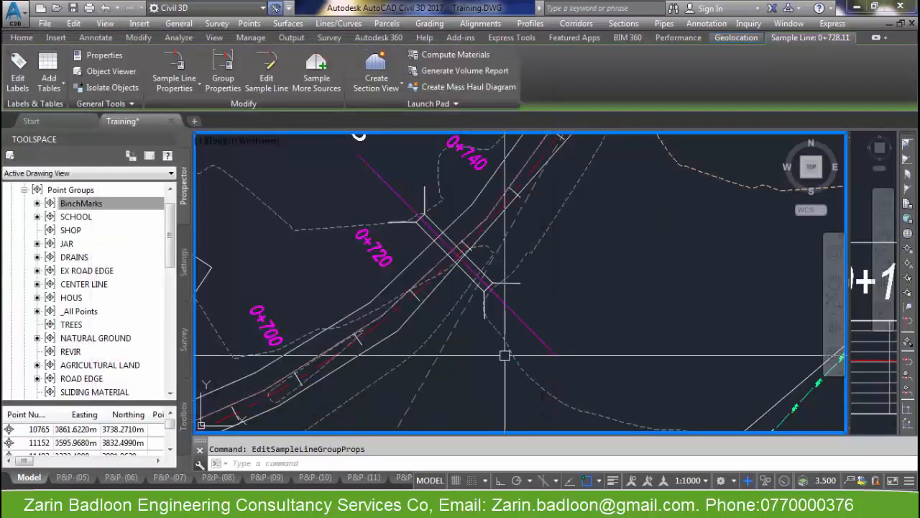
Move the culvert sample line along the road alignment to about station 0+708.7, then deselect it
scroll(449, 376, up, 2)
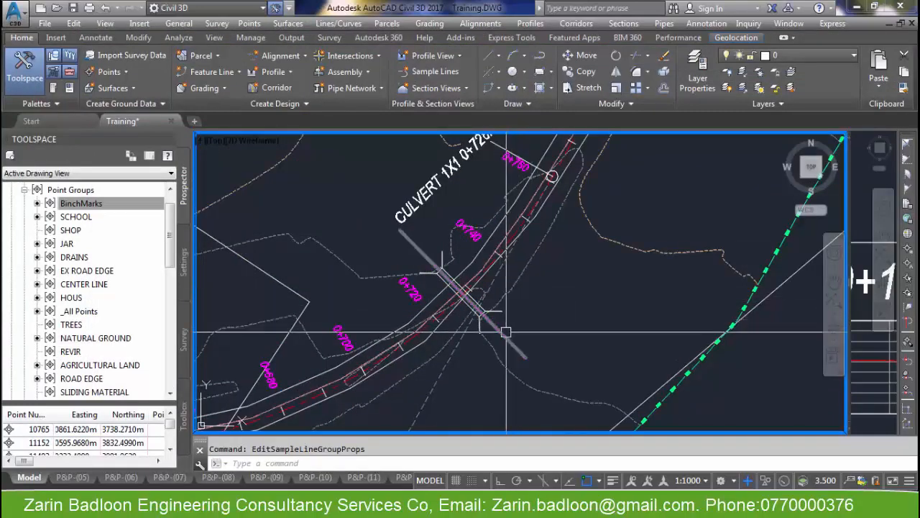
click(466, 296)
click(464, 295)
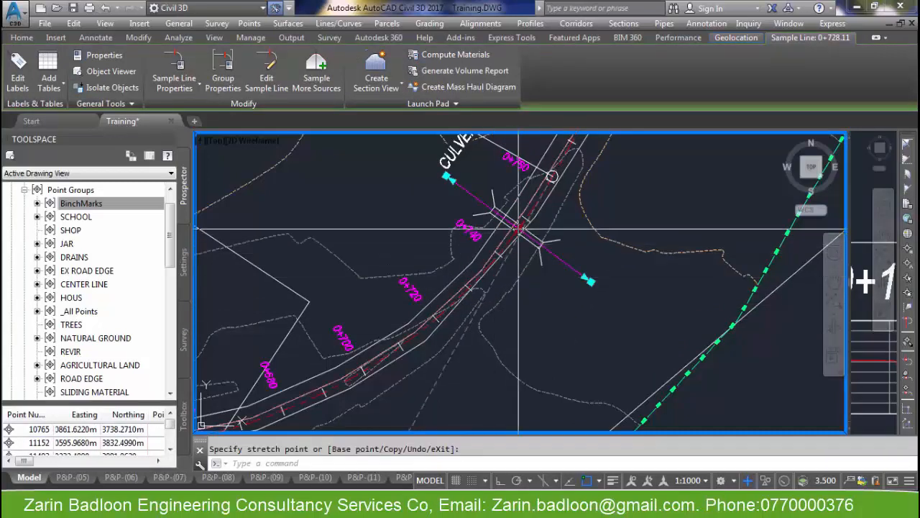
click(396, 350)
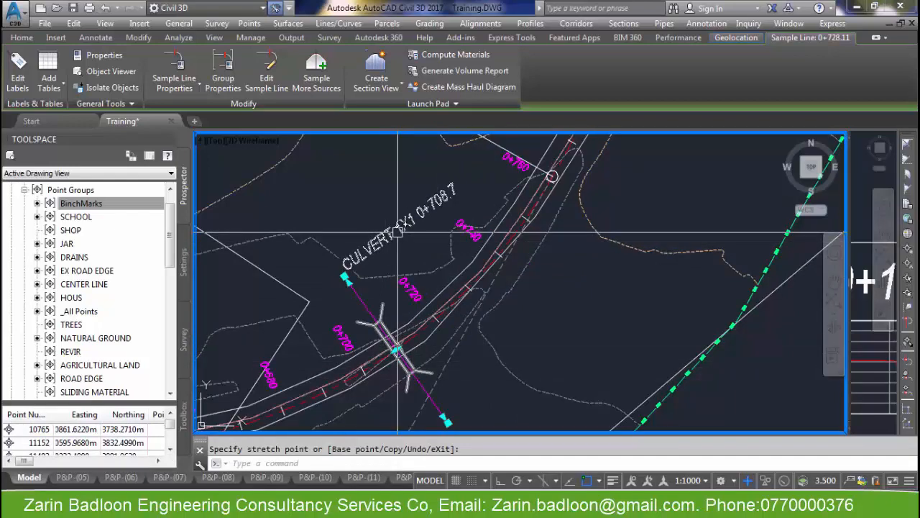
scroll(403, 244, up, 3)
scroll(397, 249, down, 2)
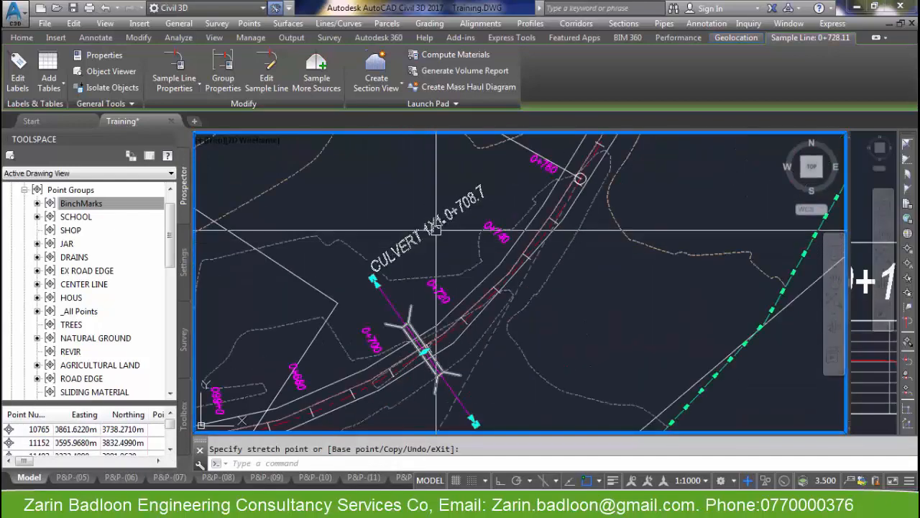
key(Escape)
click(393, 299)
right_click(394, 297)
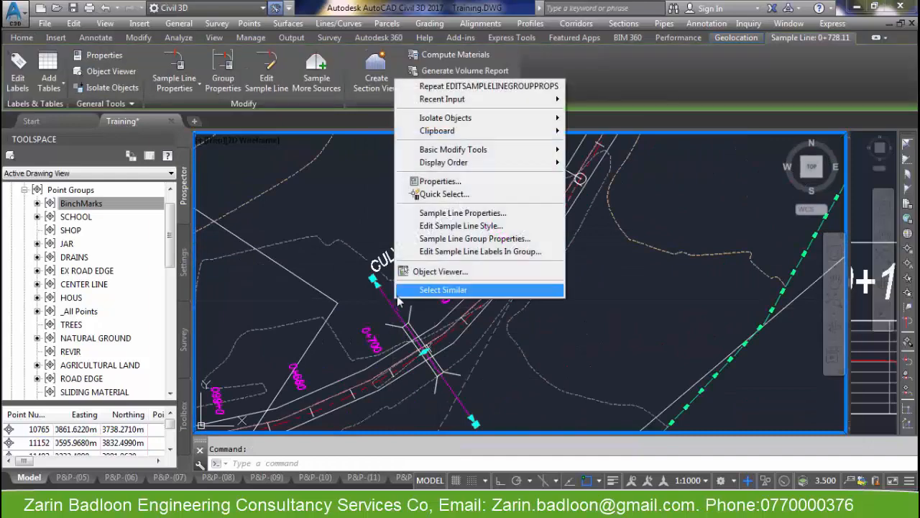
click(416, 290)
click(398, 255)
right_click(397, 255)
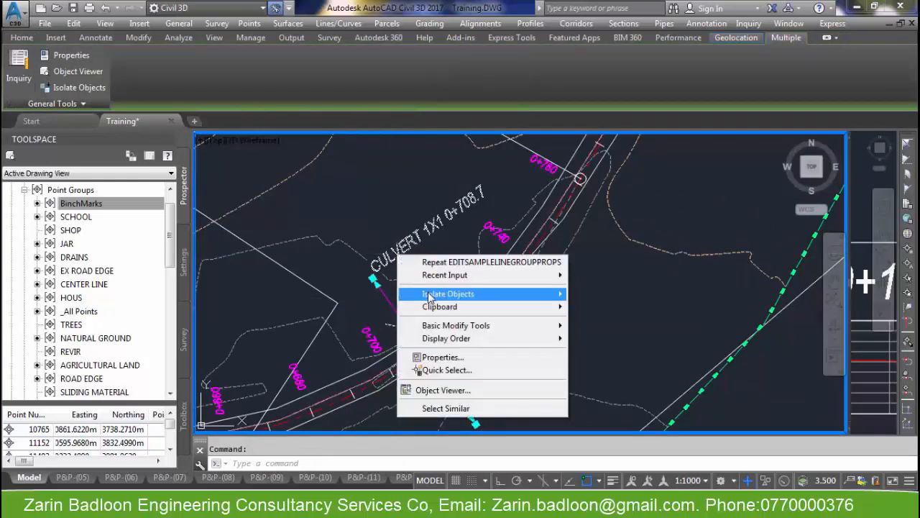
key(Escape)
Reopen the label style composer for CULVERT 1X1 PLAN through the sample line group properties of the culvert label
click(412, 248)
right_click(412, 248)
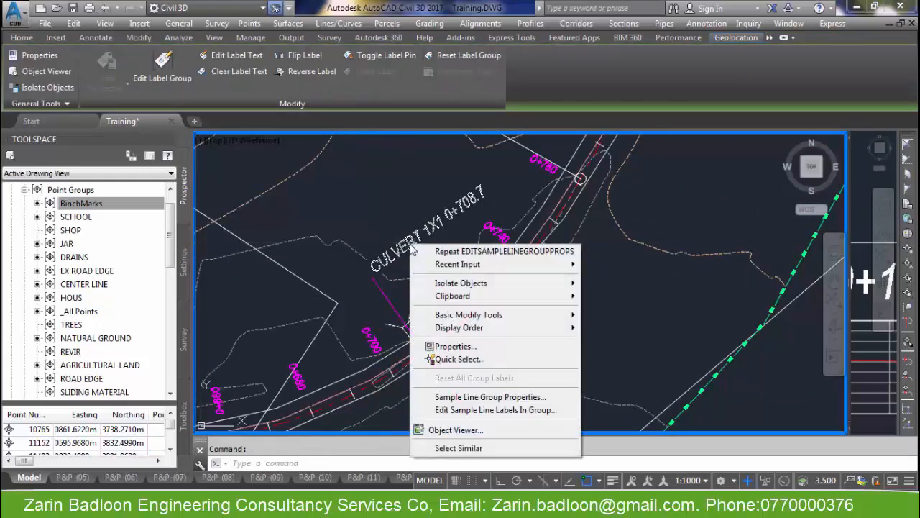
click(491, 397)
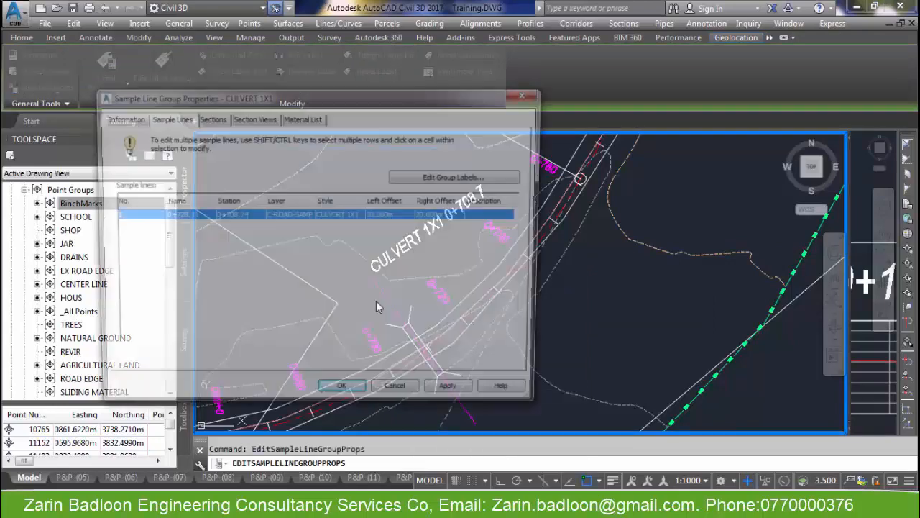
click(460, 177)
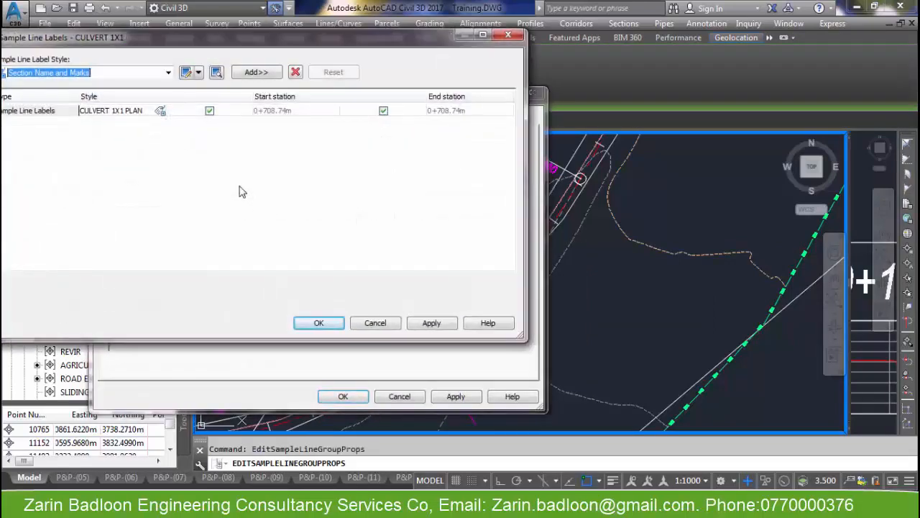
click(161, 112)
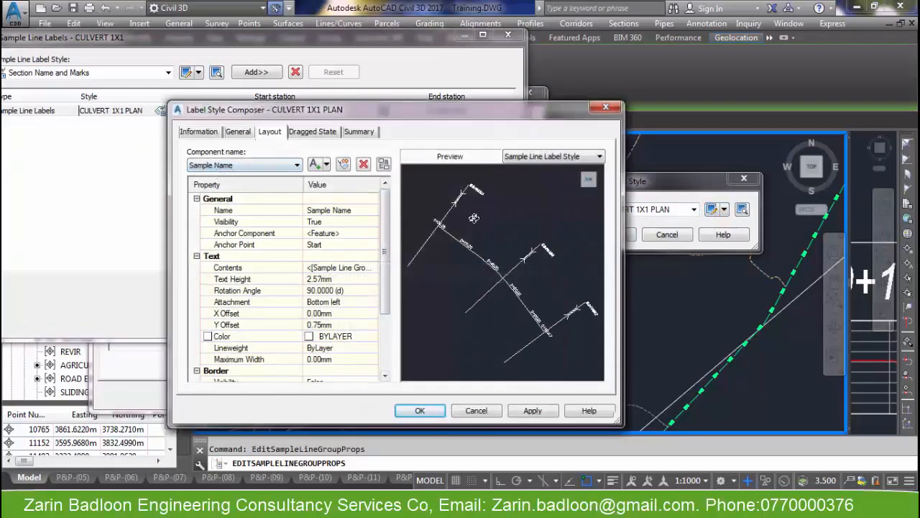
Set the Sample Name text component's rotation angle to 0 degrees
click(340, 279)
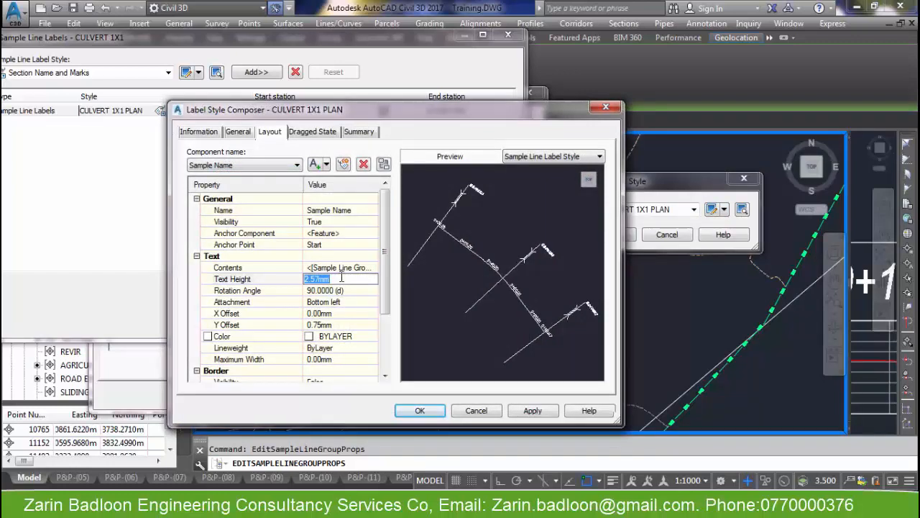
click(341, 315)
click(340, 324)
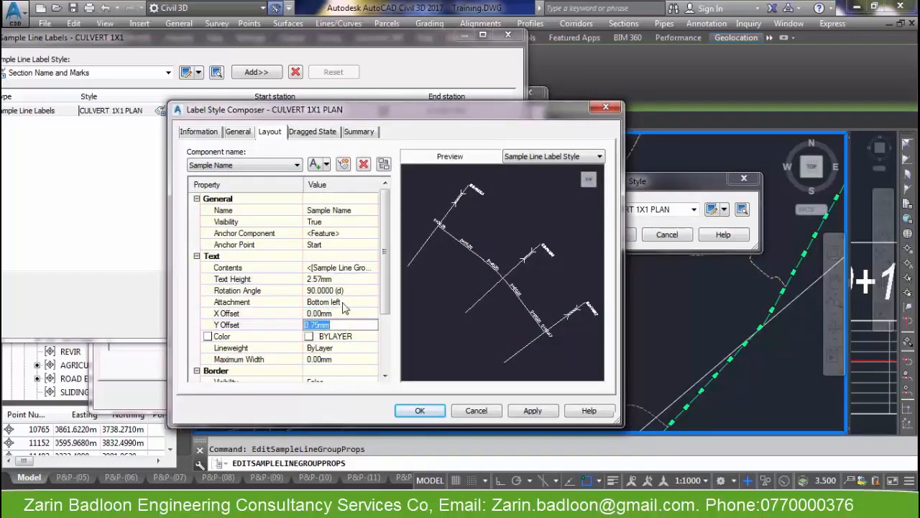
click(343, 289)
click(345, 304)
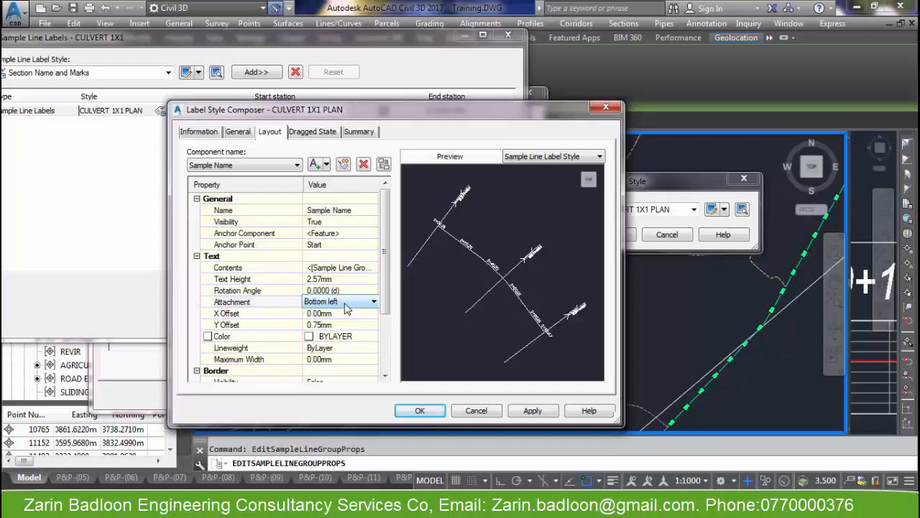
In the Sample Name contents, move the sample line station value to a second line and prefix it with STATION=
click(374, 268)
click(376, 268)
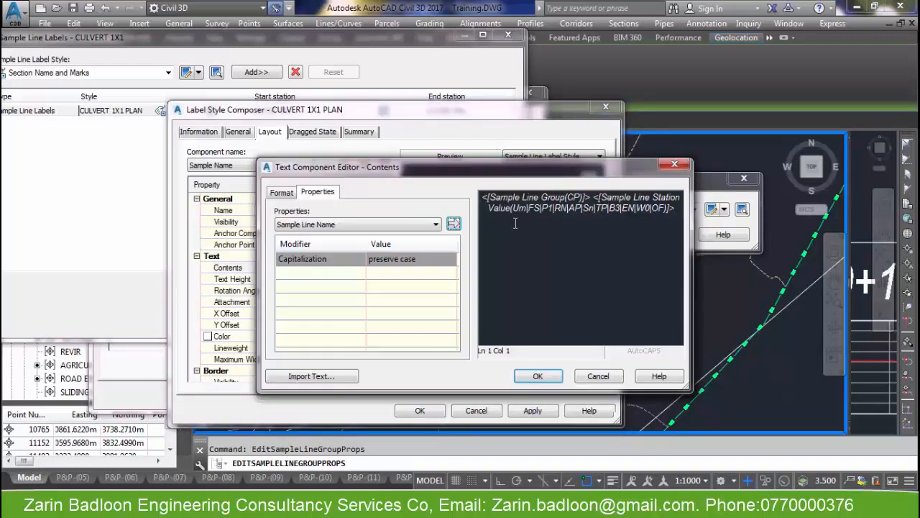
click(514, 224)
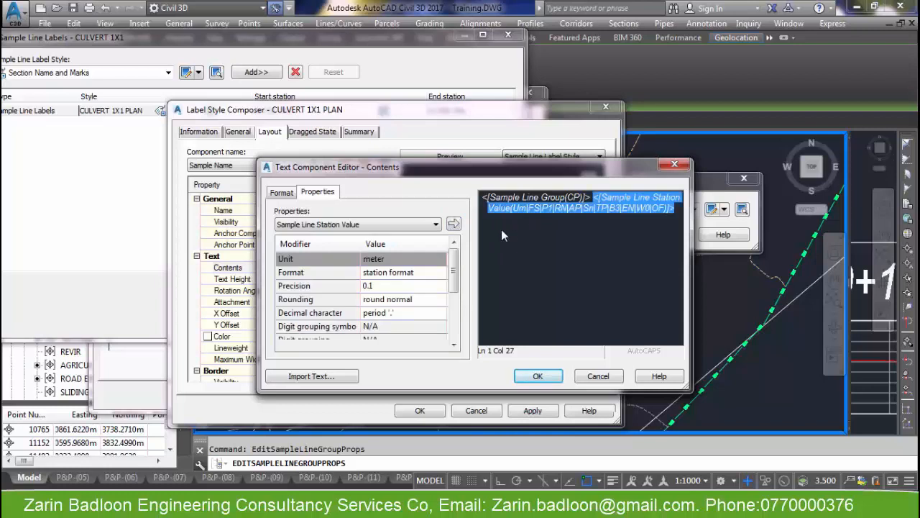
click(595, 207)
key(Return)
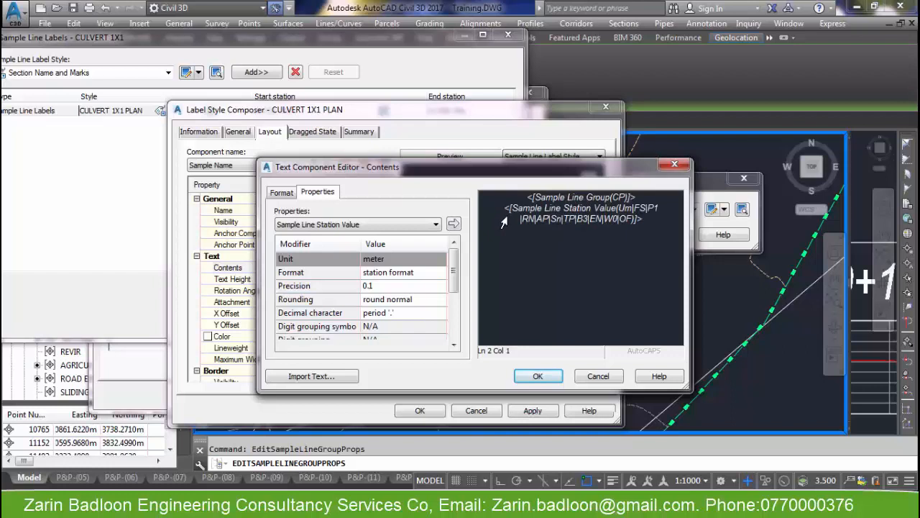
text(S)
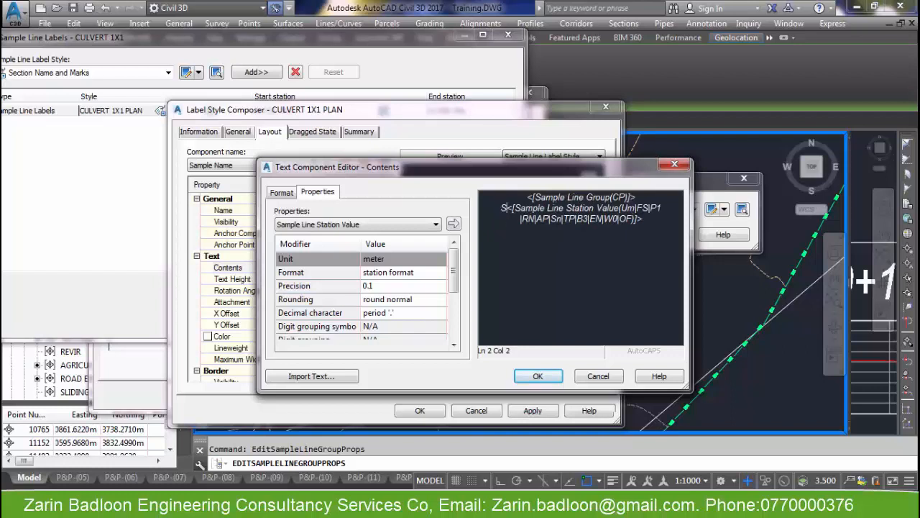
text(TA)
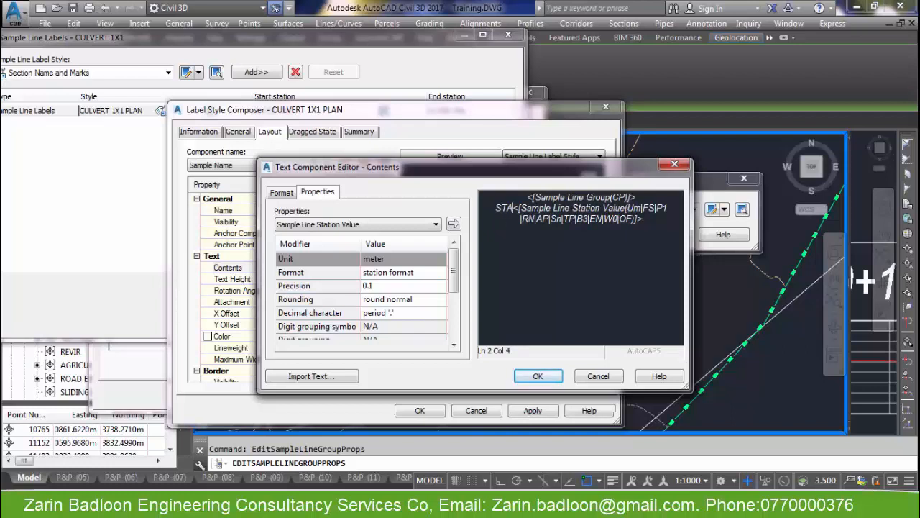
text(TION=)
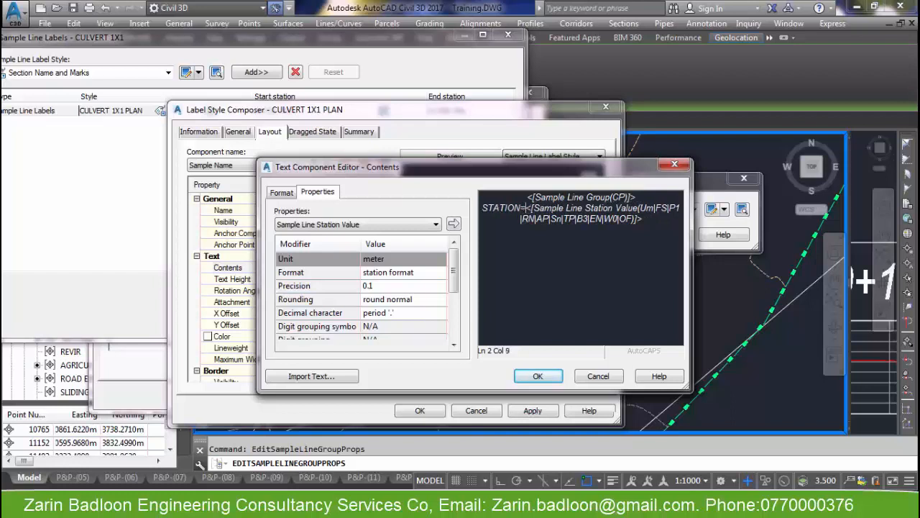
Replace the sample line group field on the first line with SLAB CULVERT SIZE 1X1 and accept the text contents
click(582, 198)
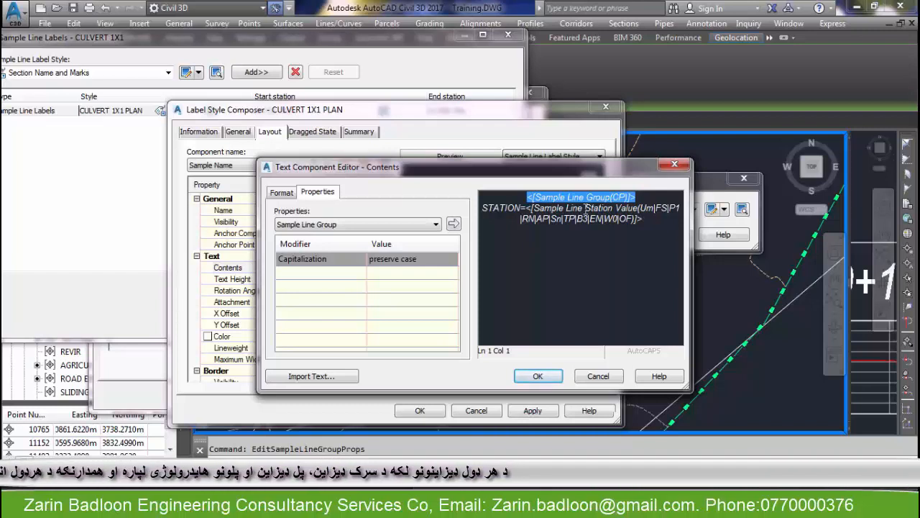
text(CULV)
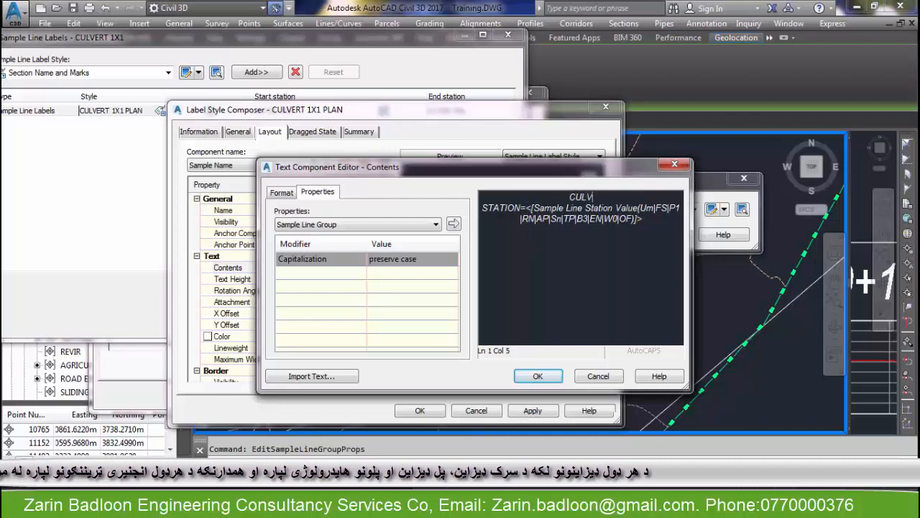
text(ERT )
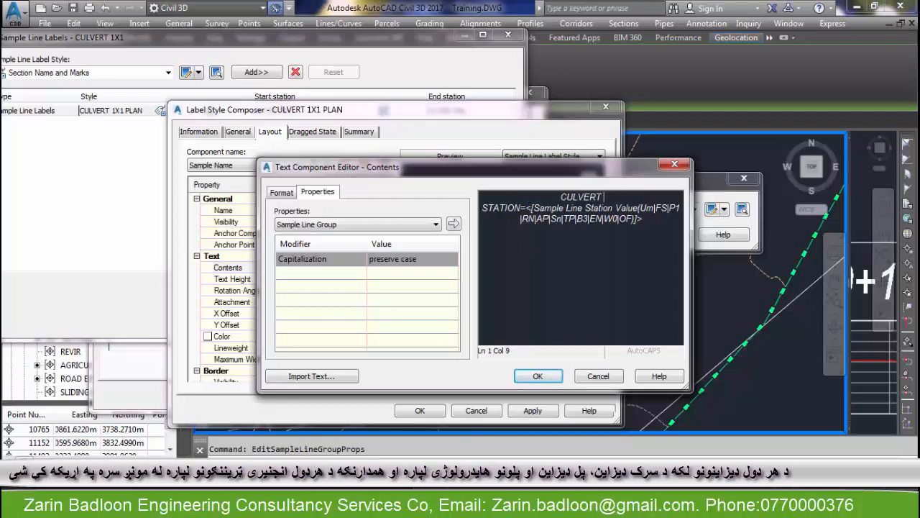
text(1)
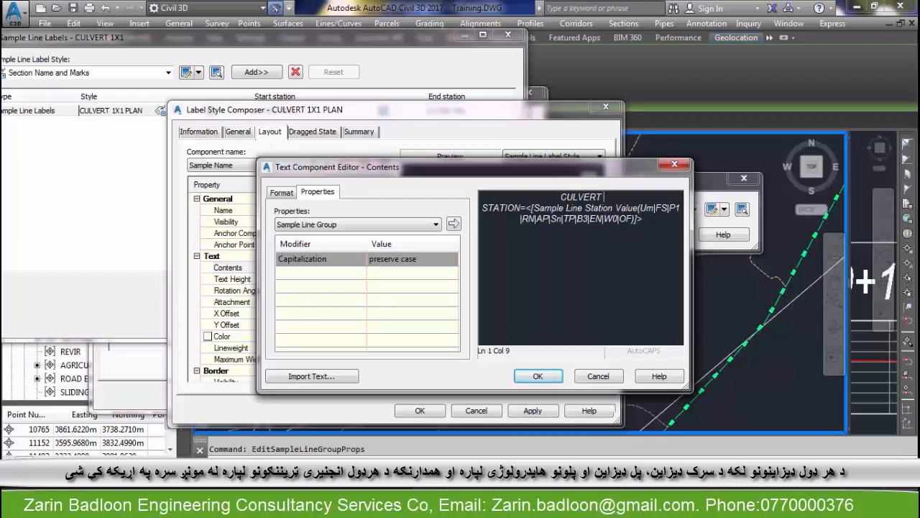
key(BackSpace)
key(BackSpace)
key(BackSpace)
key(BackSpace)
key(BackSpace)
key(BackSpace)
key(BackSpace)
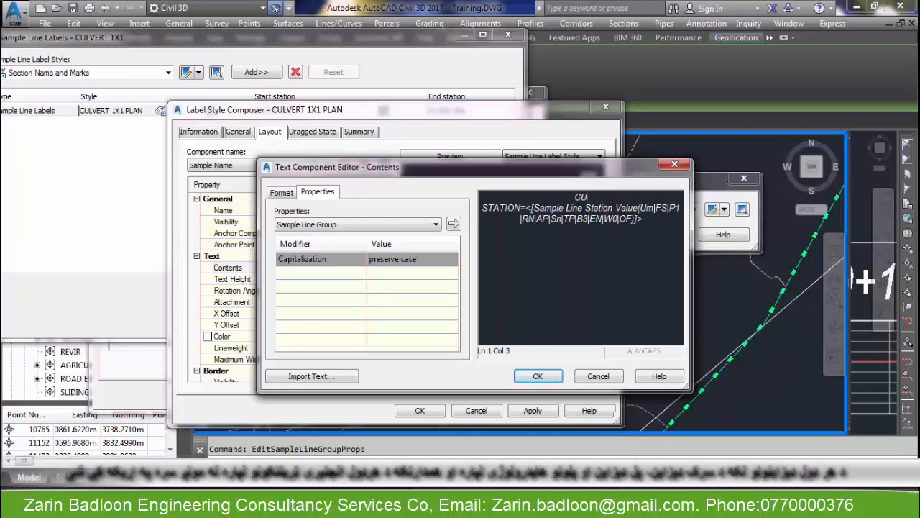
text(SLA)
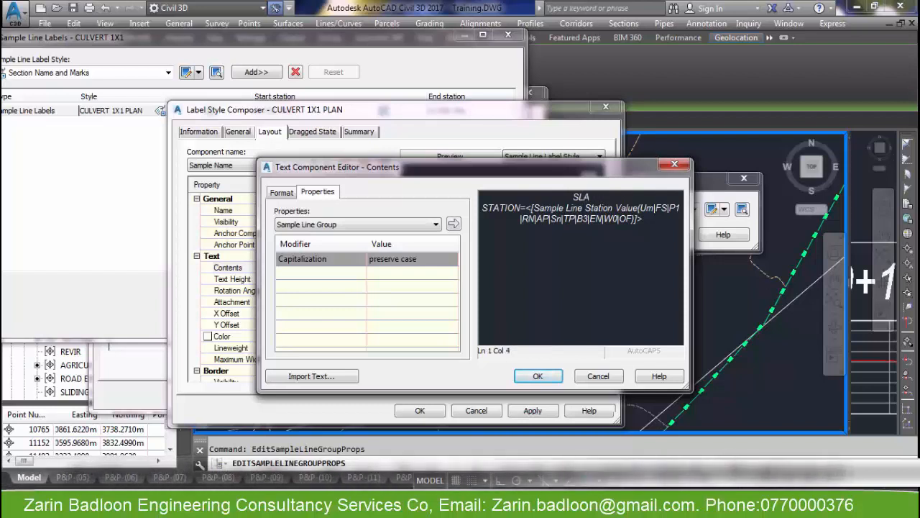
text(B CULV)
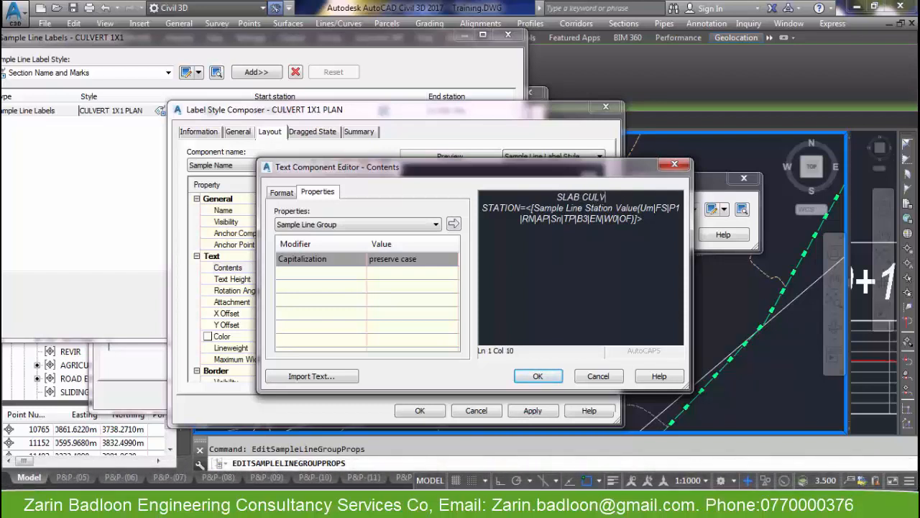
text(ERT)
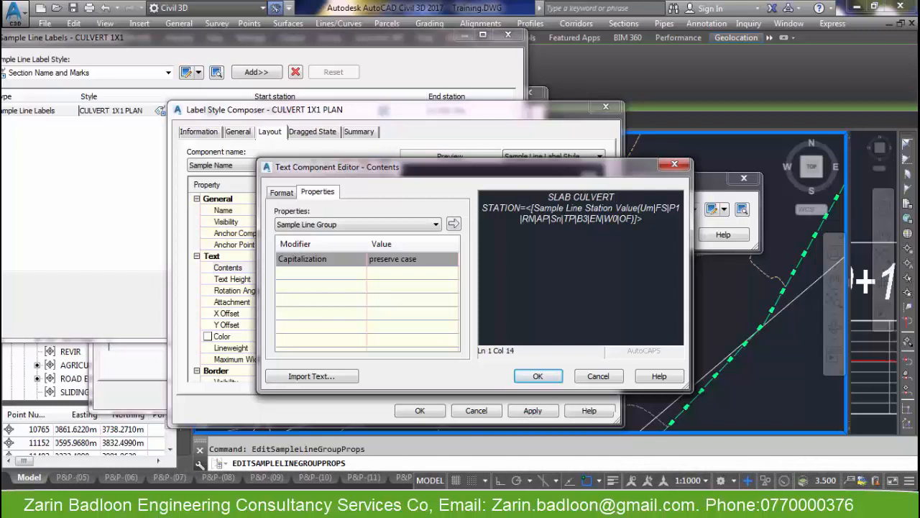
text( SIZE )
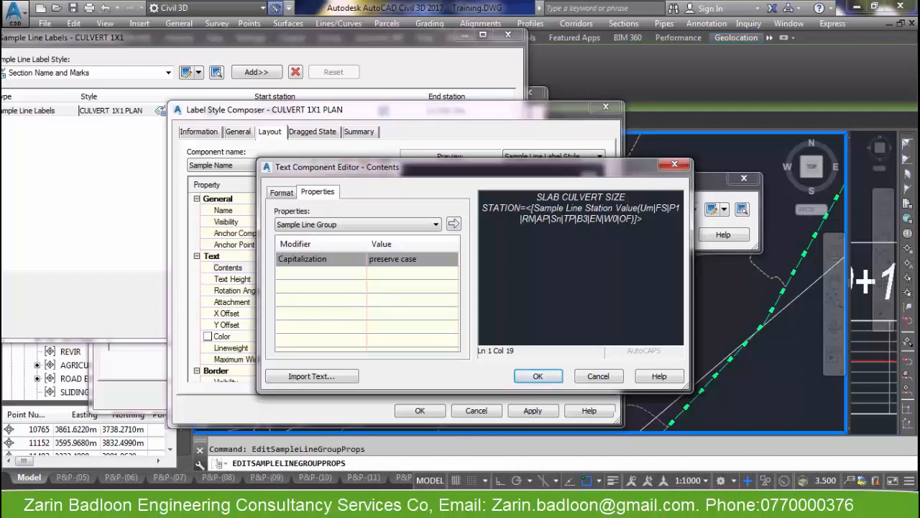
text(1X1)
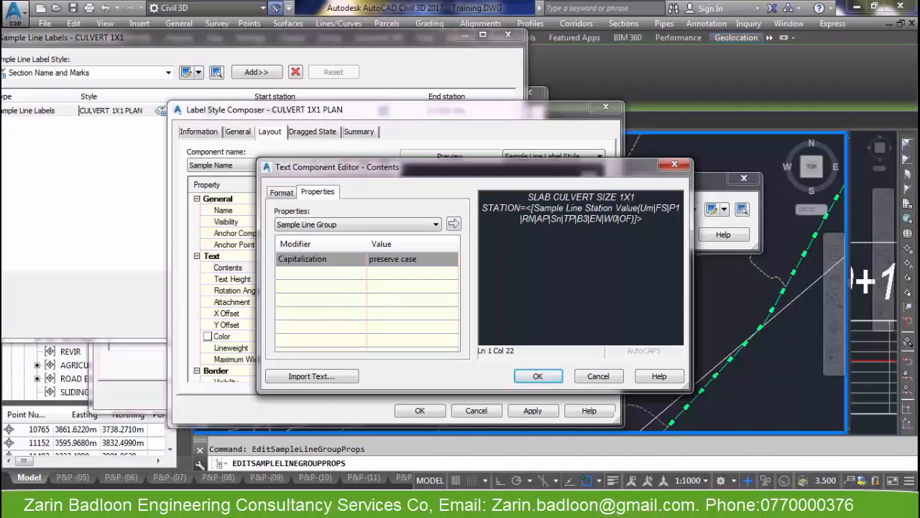
click(538, 377)
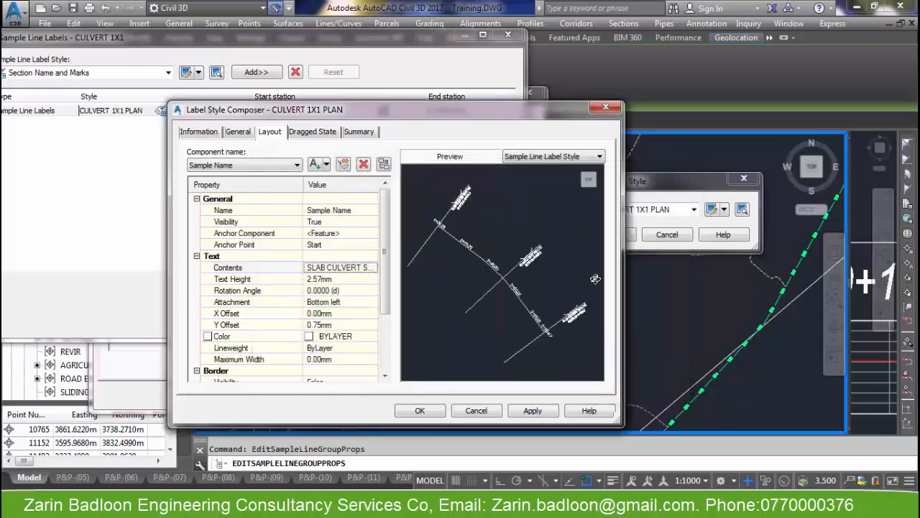
Accept the label style, the sample line labels and the sample line group properties
click(420, 411)
click(614, 235)
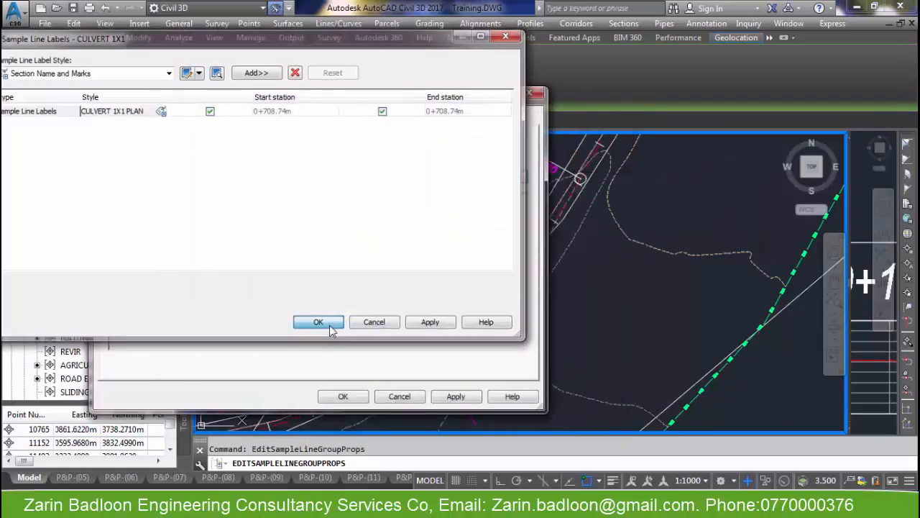
click(318, 322)
click(343, 395)
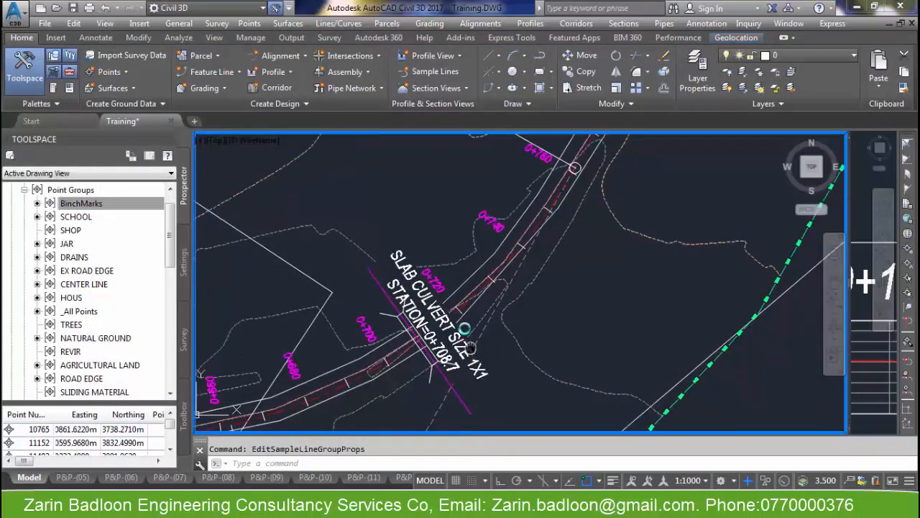
Reopen the label style composer for CULVERT 1X1 PLAN from the culvert sample line's group properties
middle_drag(465, 328, 453, 241)
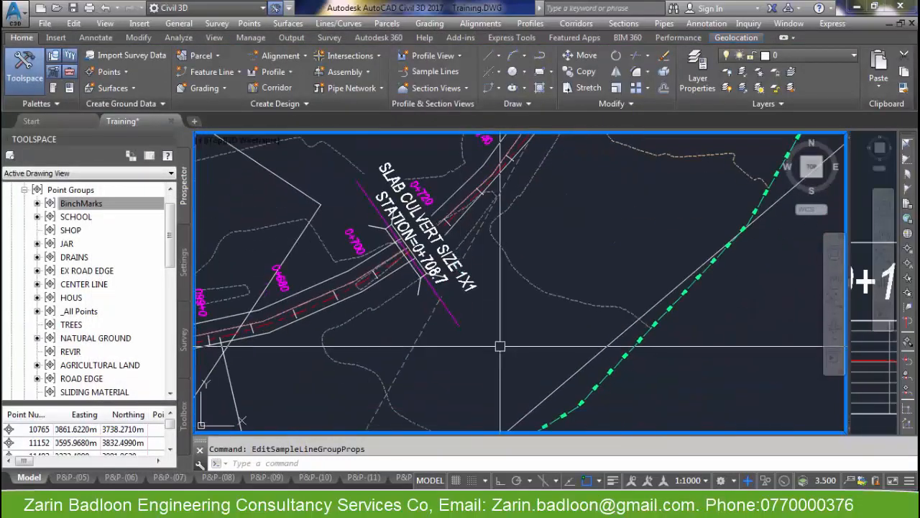
click(451, 312)
right_click(451, 311)
click(509, 252)
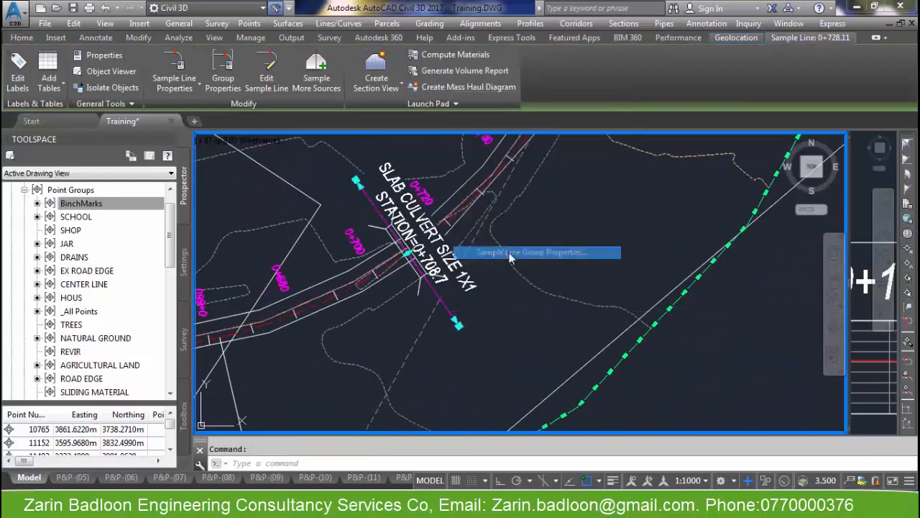
click(478, 173)
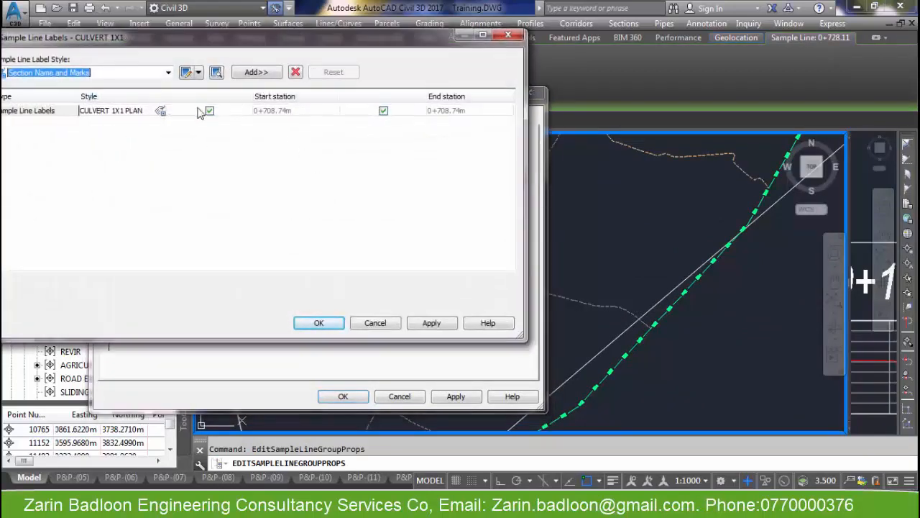
click(160, 112)
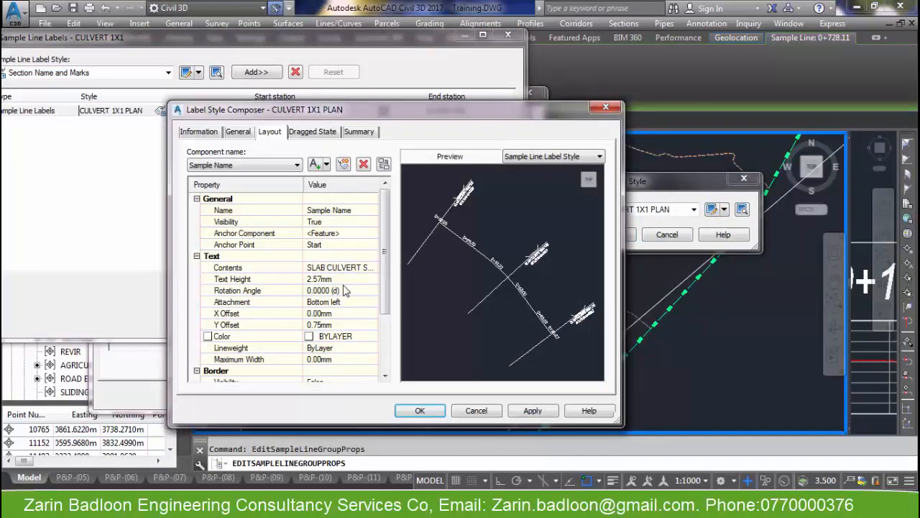
Try a Y offset of 10 mm for the Sample Name text component
click(338, 281)
click(335, 314)
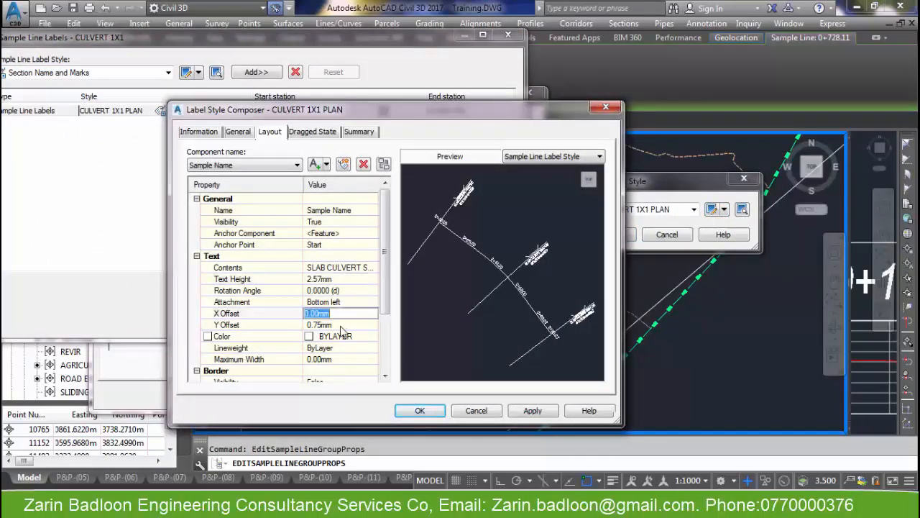
click(345, 325)
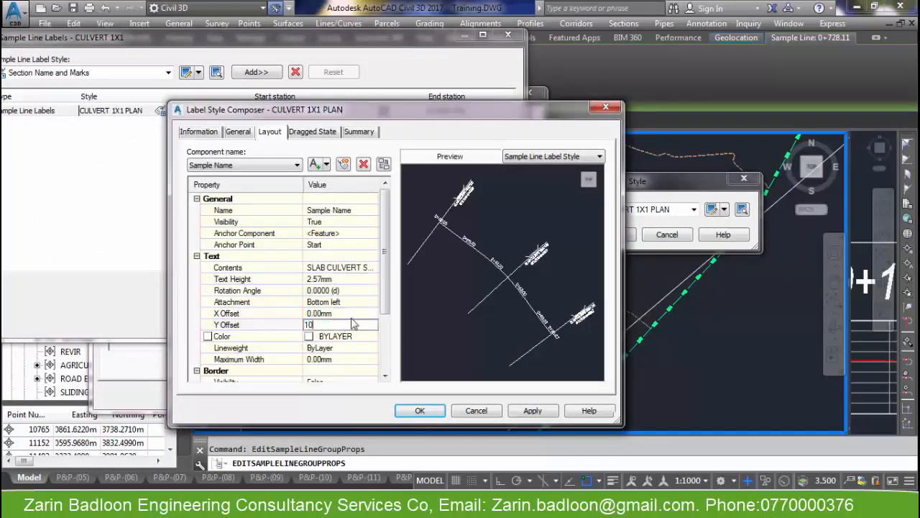
click(352, 314)
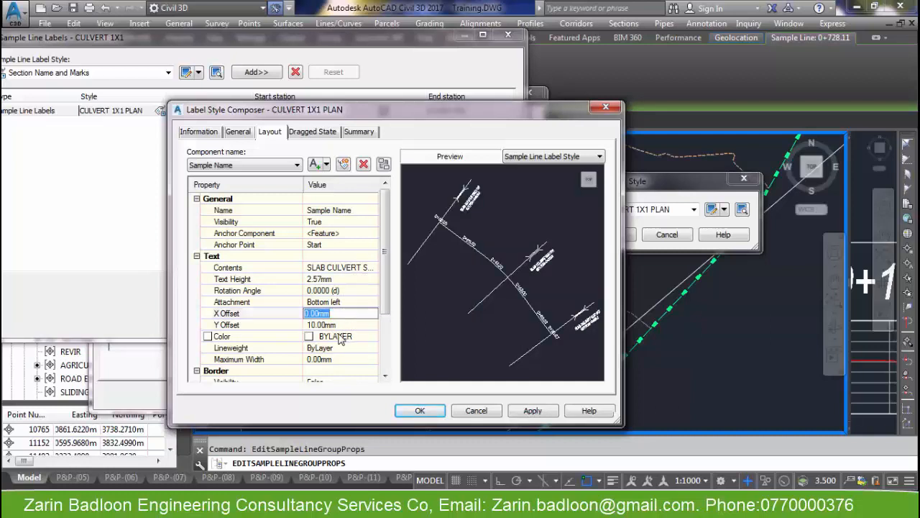
Try Y offsets of 1 mm and 2 mm for the Sample Name text component
click(336, 325)
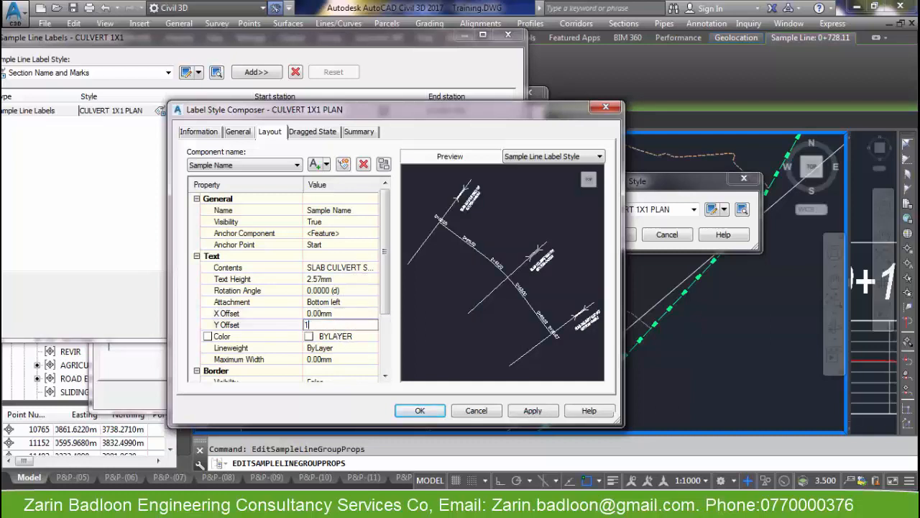
text(1)
click(343, 340)
click(345, 324)
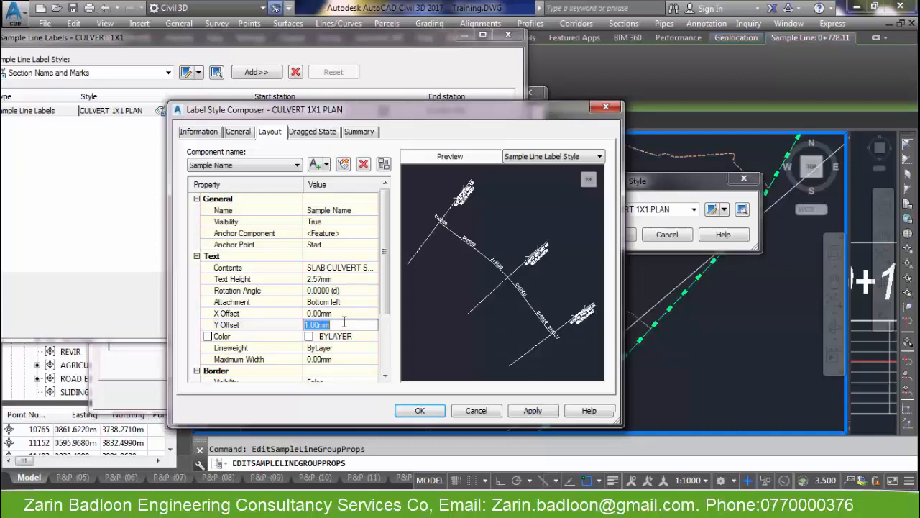
text(2)
Try X offsets of 10 mm and -10 mm for the Sample Name text component
click(338, 314)
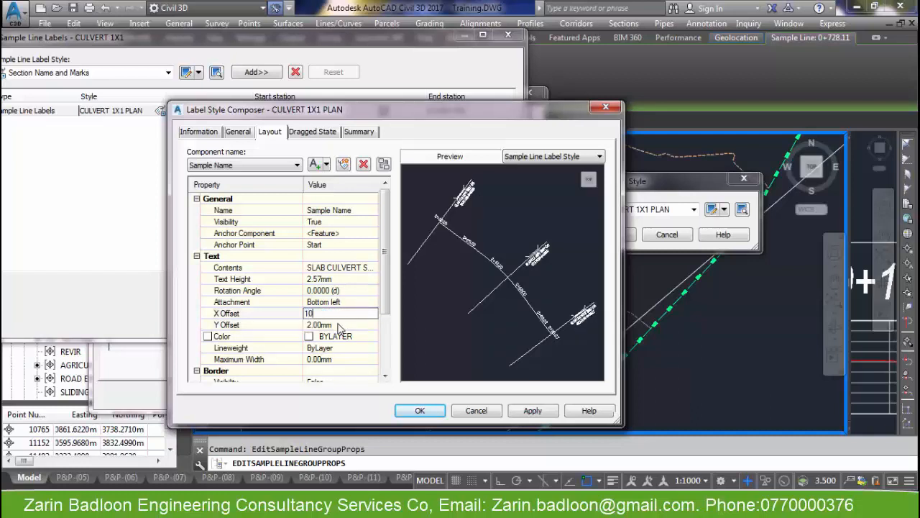
click(339, 324)
click(338, 313)
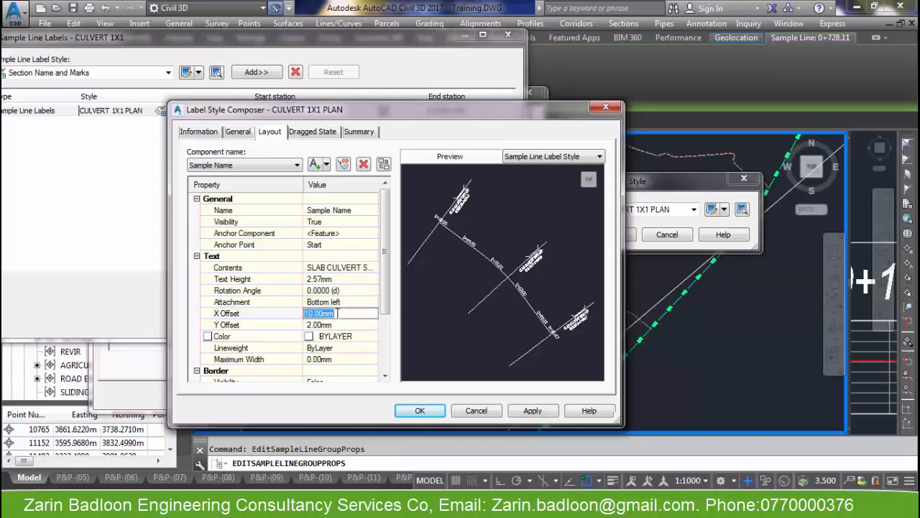
click(341, 325)
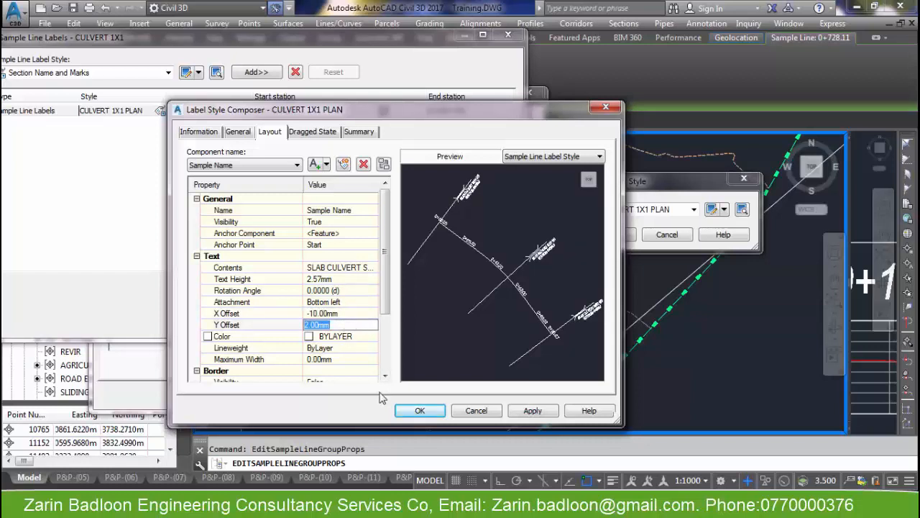
Accept the label style, the sample line labels and the group properties, and check the culvert label in the plan
click(420, 411)
click(608, 235)
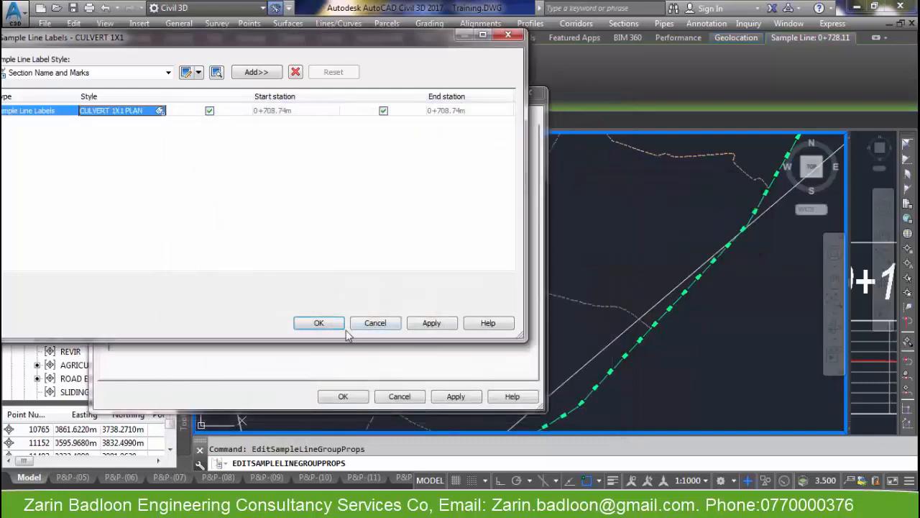
click(320, 323)
click(343, 396)
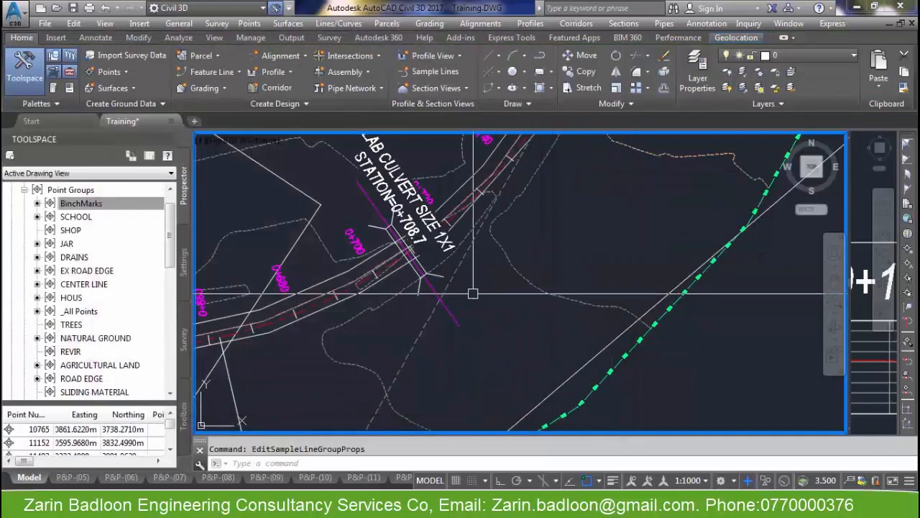
scroll(473, 293, down, 4)
scroll(474, 302, up, 2)
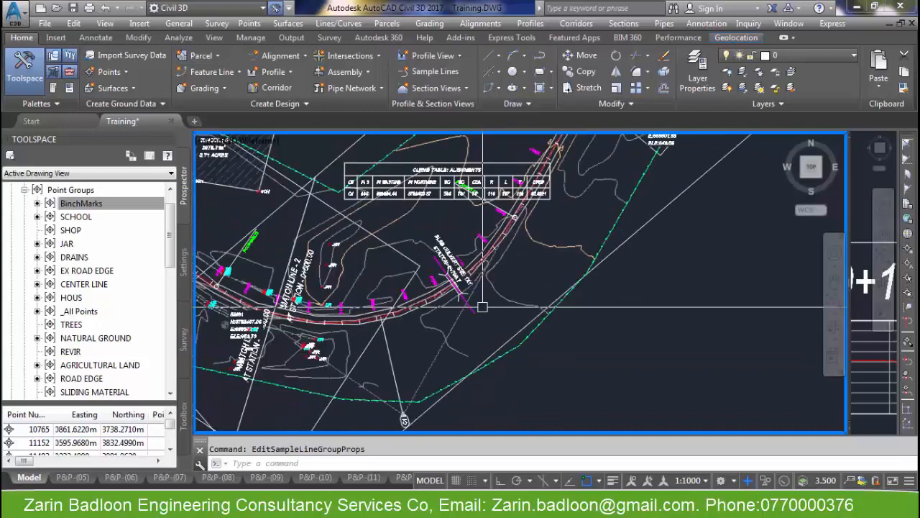
scroll(456, 267, up, 4)
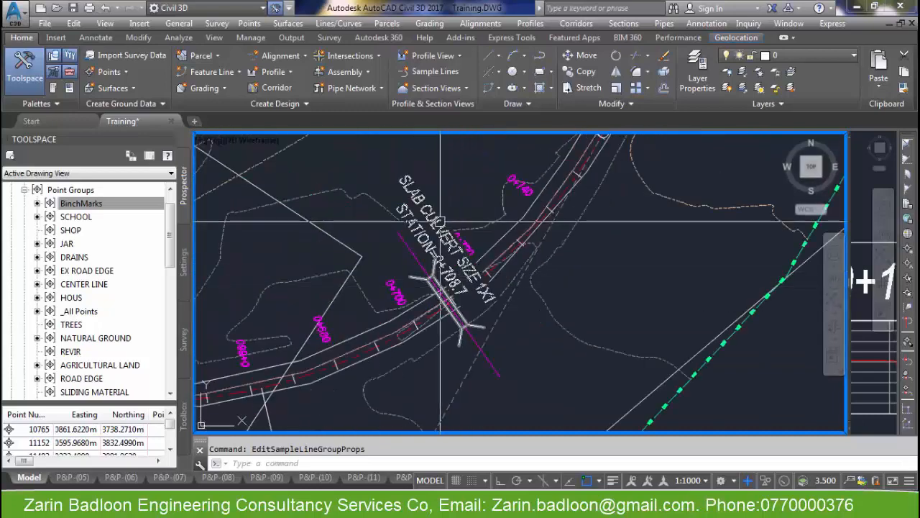
Try to move the culvert label away from the road by its grip, then restore its original position
click(440, 221)
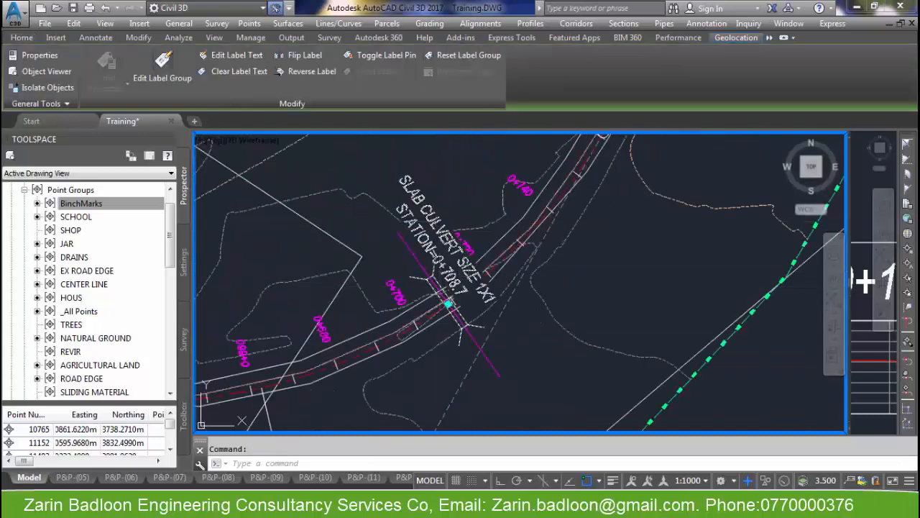
click(447, 305)
click(662, 282)
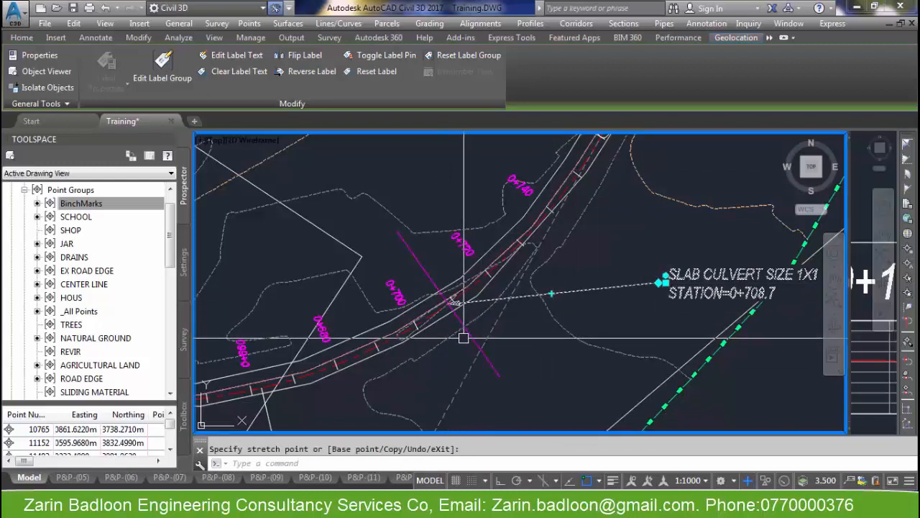
key(Escape)
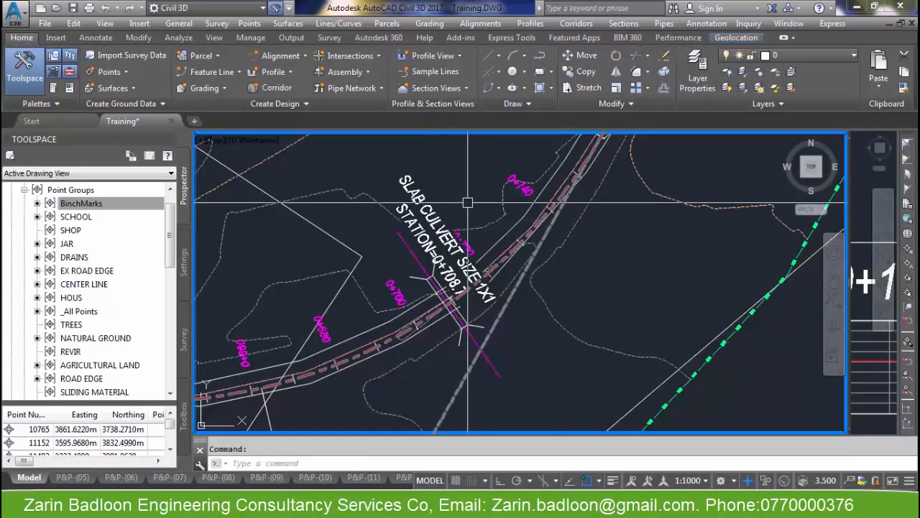
Select the culvert sample line and reopen the CULVERT 1X1 PLAN label style for editing from its group properties
click(336, 148)
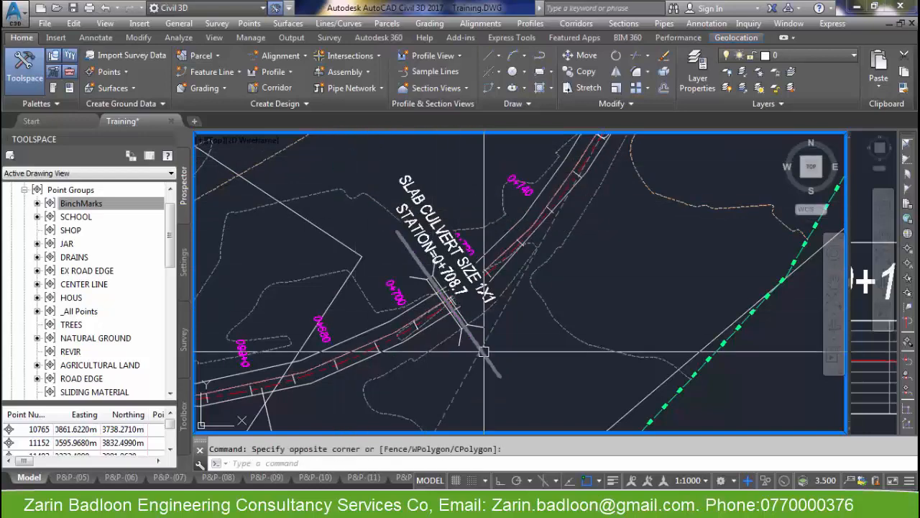
click(505, 381)
right_click(485, 351)
click(550, 292)
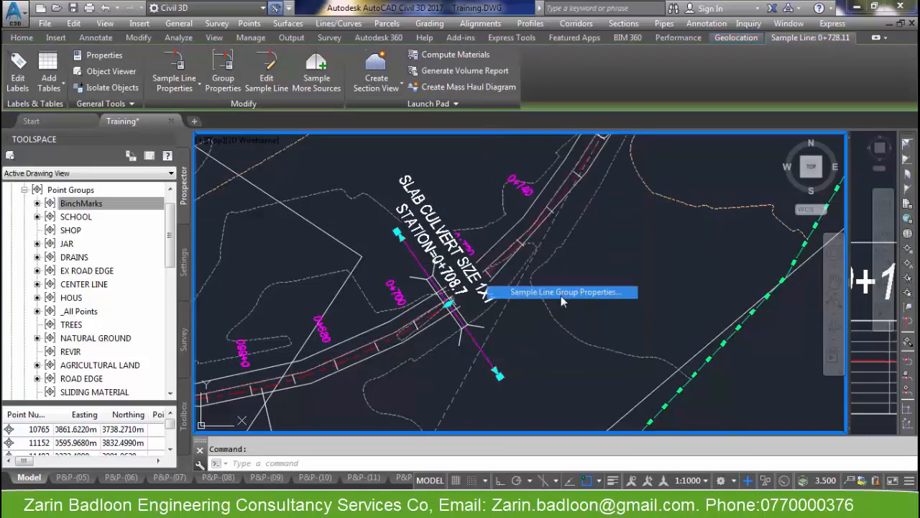
click(432, 178)
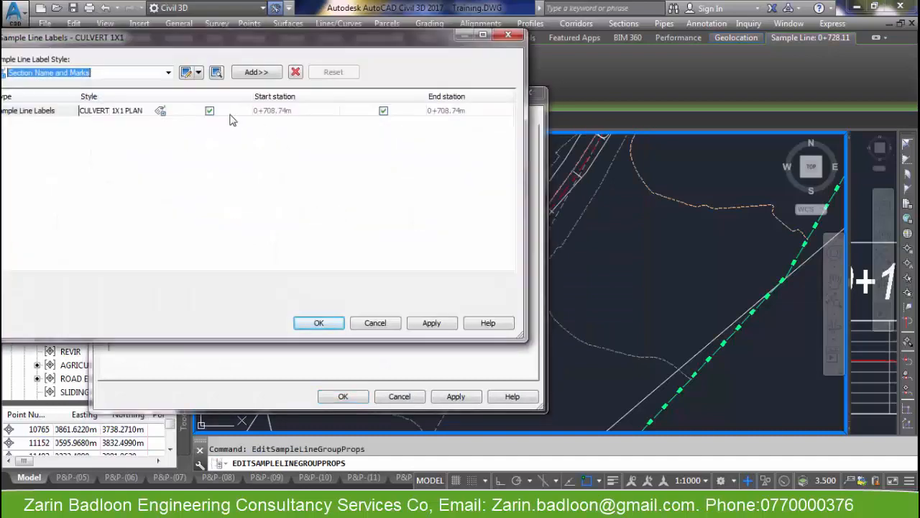
click(161, 112)
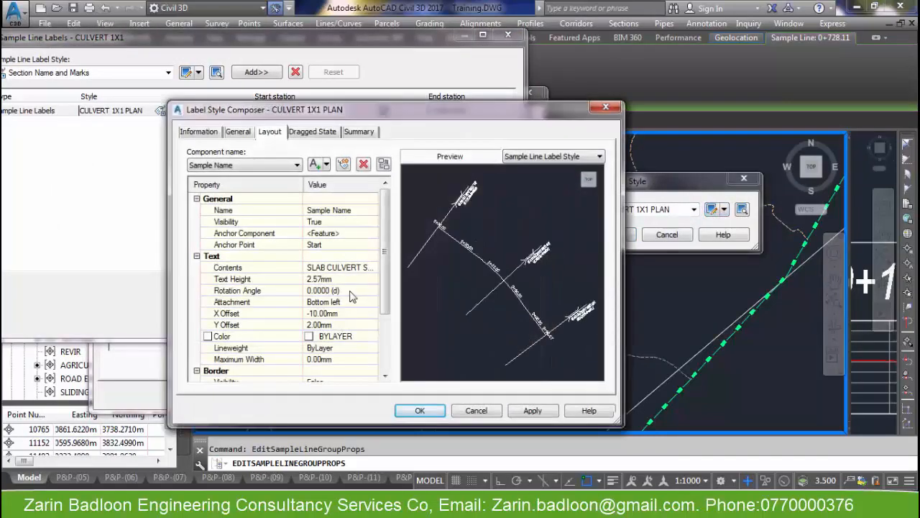
Turn on the border of the Sample Name text and change its type to a rounded rectangle
click(343, 269)
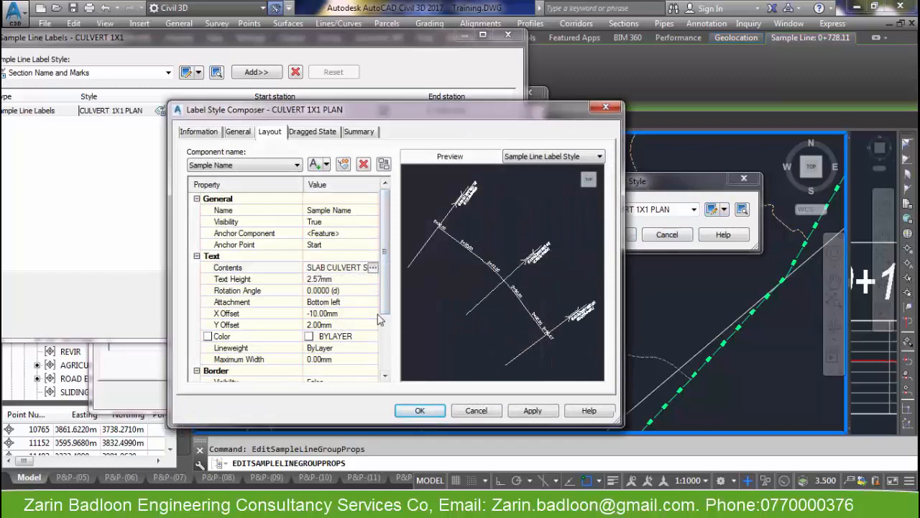
scroll(380, 319, down, 3)
click(343, 325)
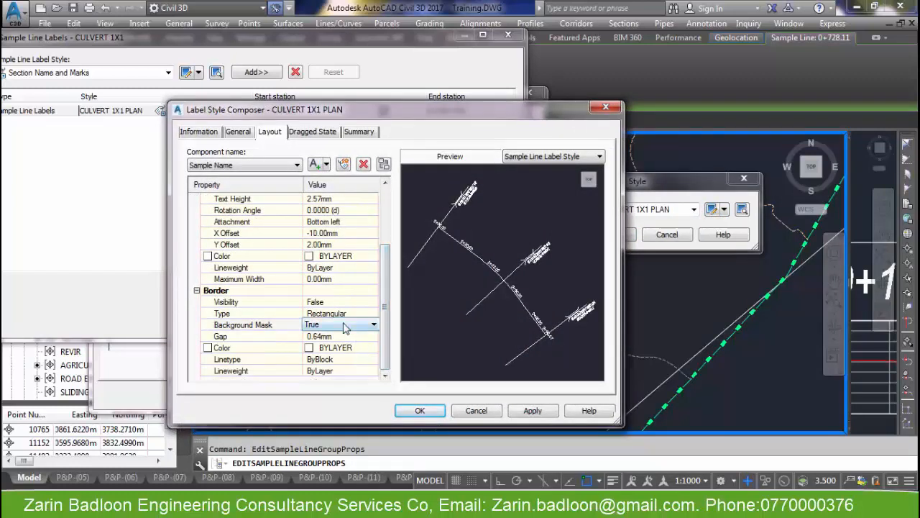
click(341, 302)
click(341, 325)
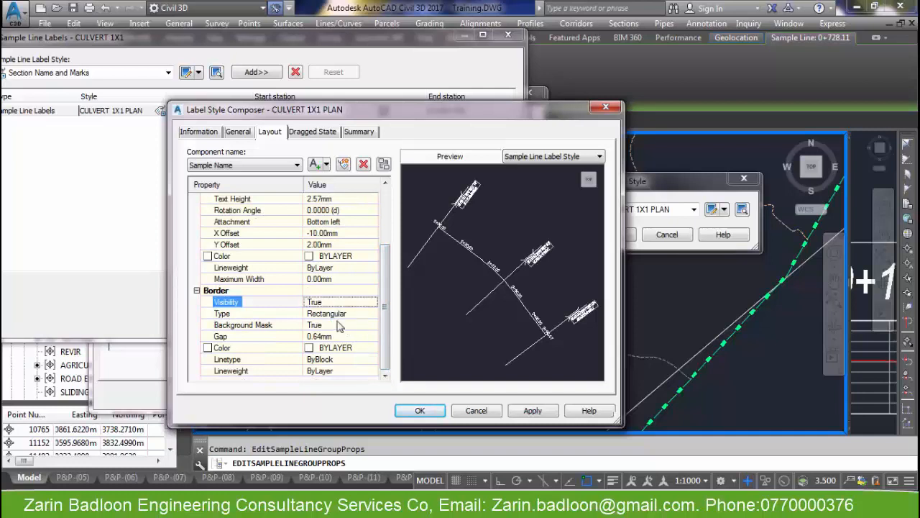
click(342, 315)
click(336, 337)
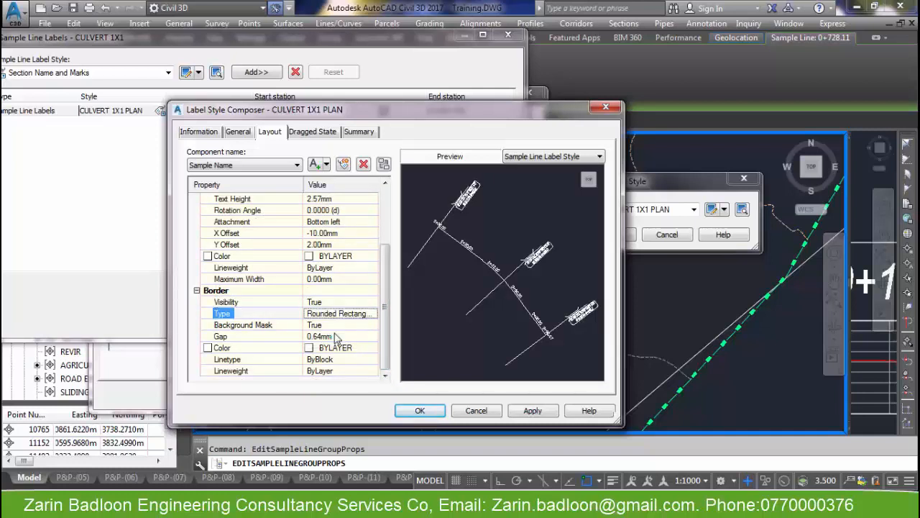
Set the Sample Name text's X offset to -30 mm and its Y offset to 0 mm
click(338, 232)
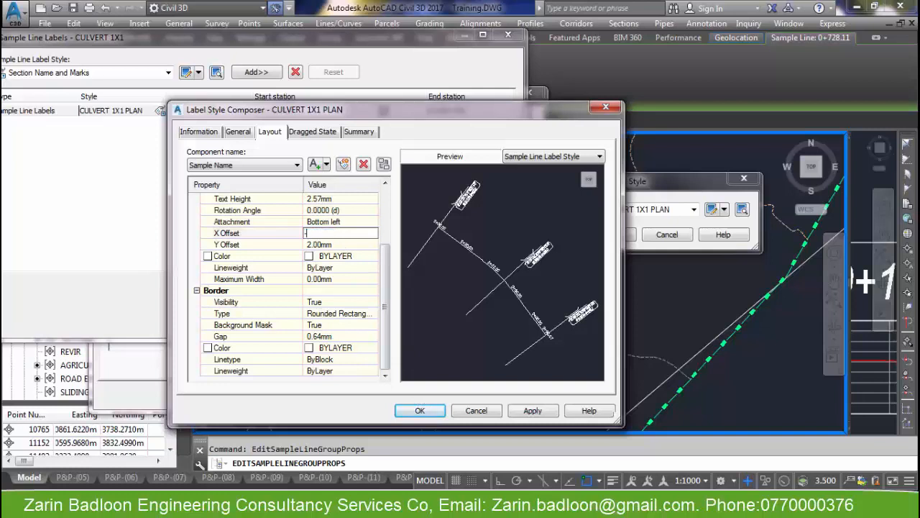
text(-30)
click(346, 245)
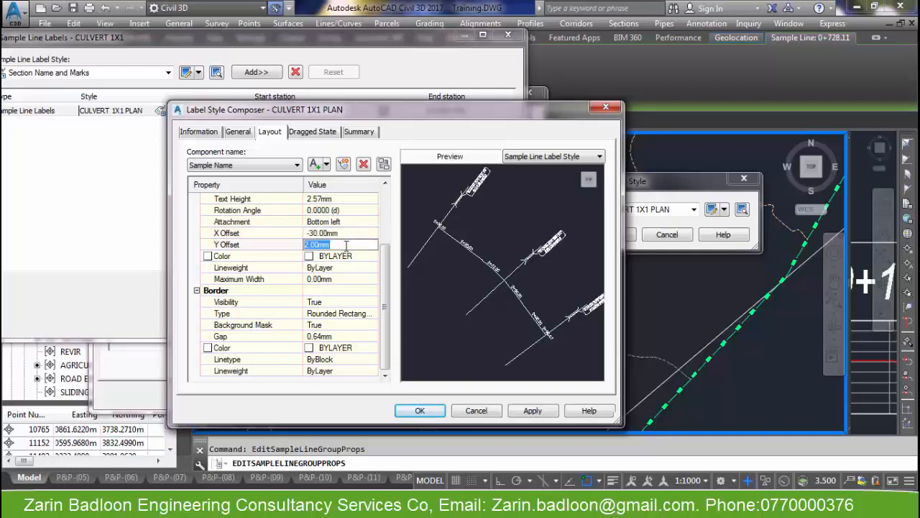
click(343, 279)
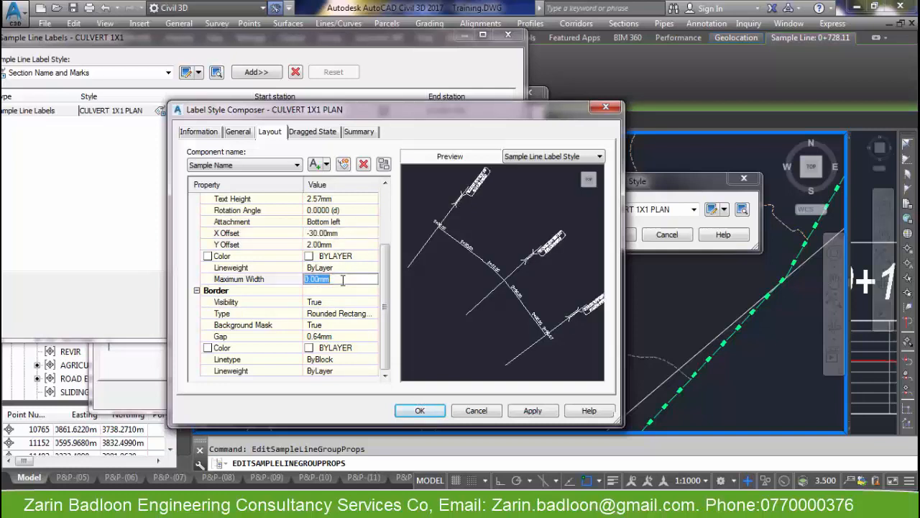
click(340, 243)
click(341, 233)
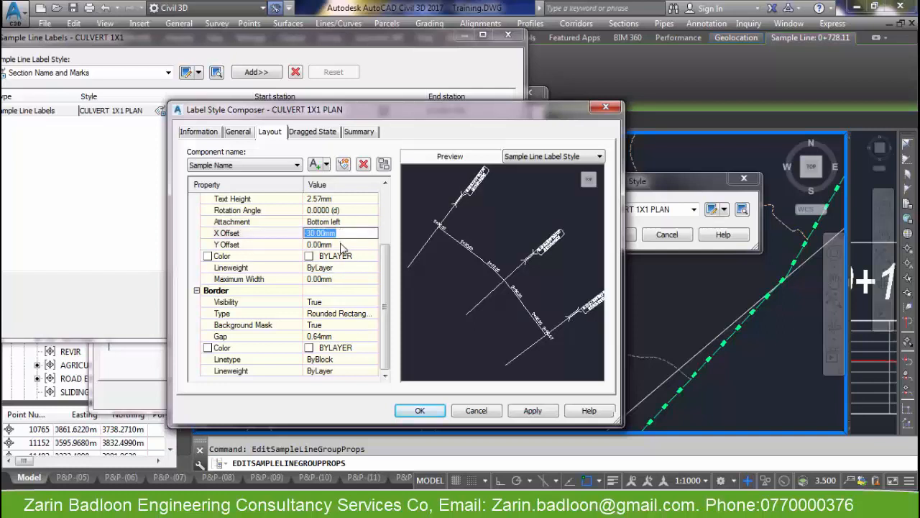
Try a maximum width of -2 mm for the Sample Name text
click(337, 279)
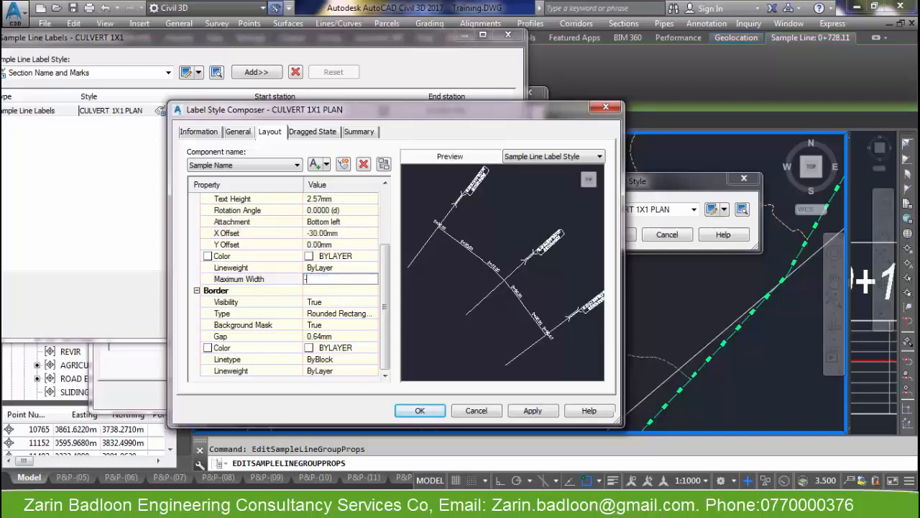
text(-2)
key(Return)
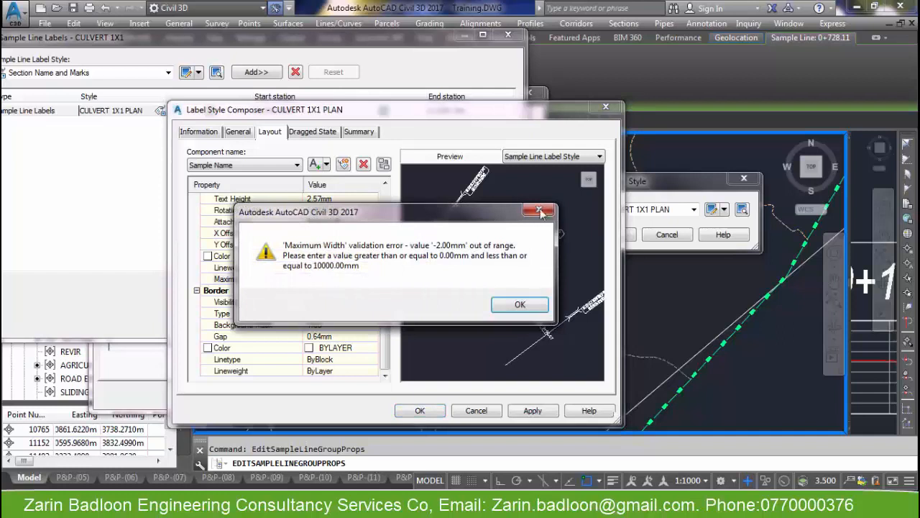
click(541, 212)
Try a Y offset of -2 mm for the Sample Name text, then set it to -5 mm
click(335, 243)
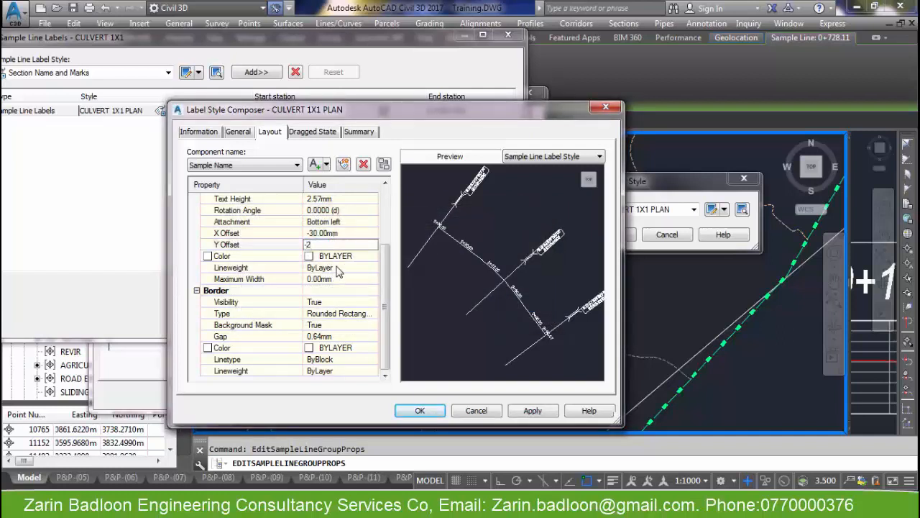
text(-2)
click(339, 269)
click(337, 243)
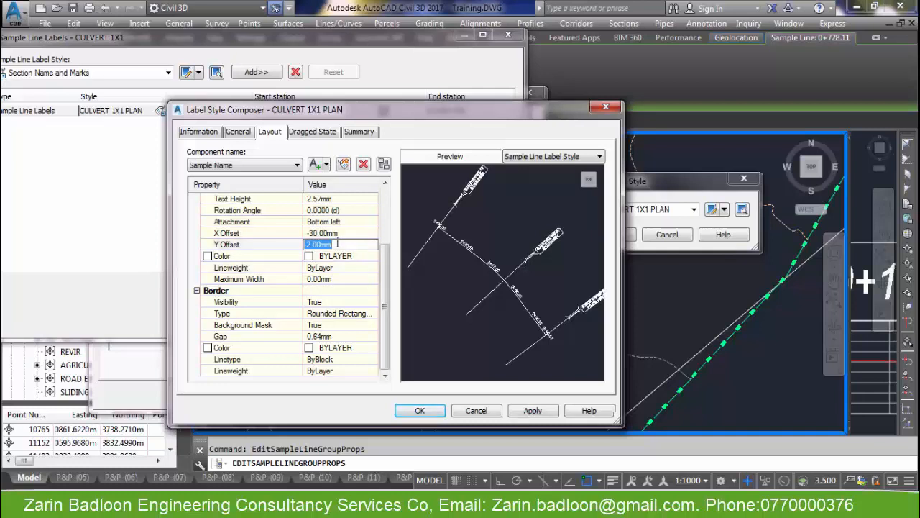
click(344, 279)
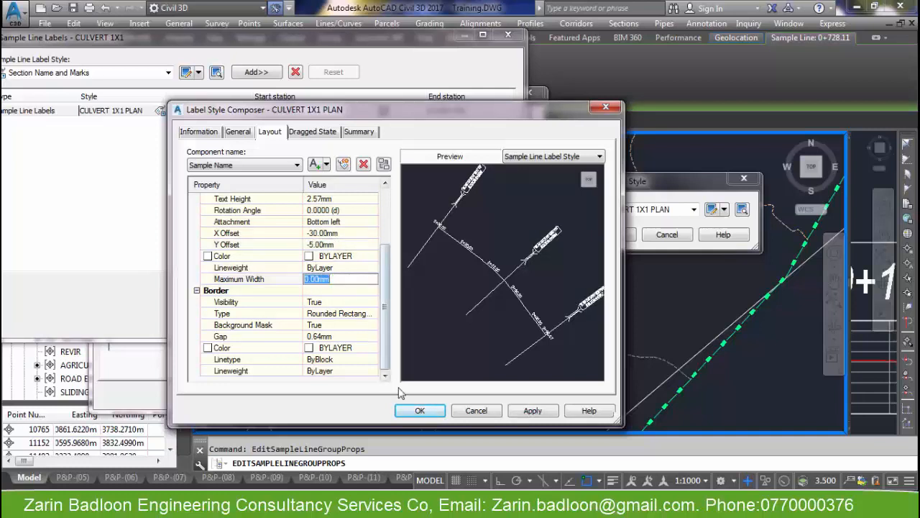
Accept the edited label style, the sample line labels and the sample line group properties
click(418, 411)
click(610, 235)
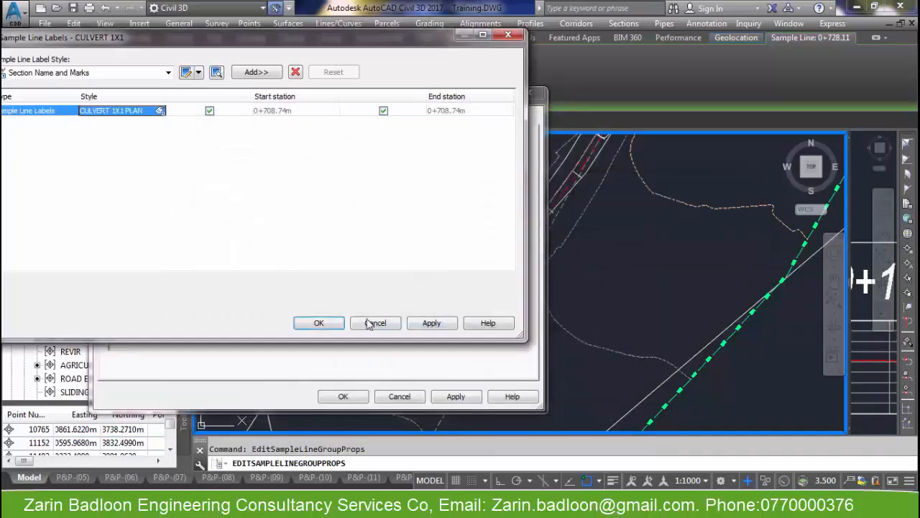
click(318, 323)
click(343, 396)
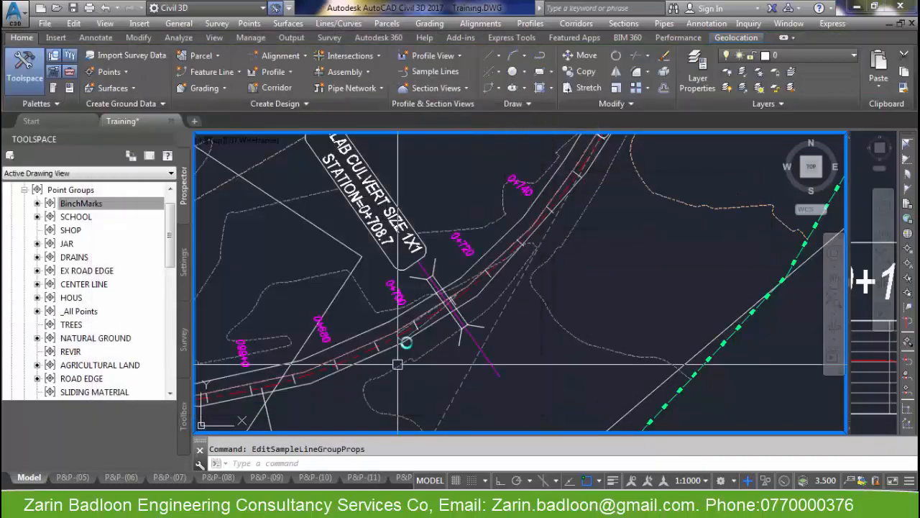
Examine the bordered culvert label's placement beside the road, both close up and within the overall plan
scroll(388, 234, up, 4)
scroll(375, 221, down, 1)
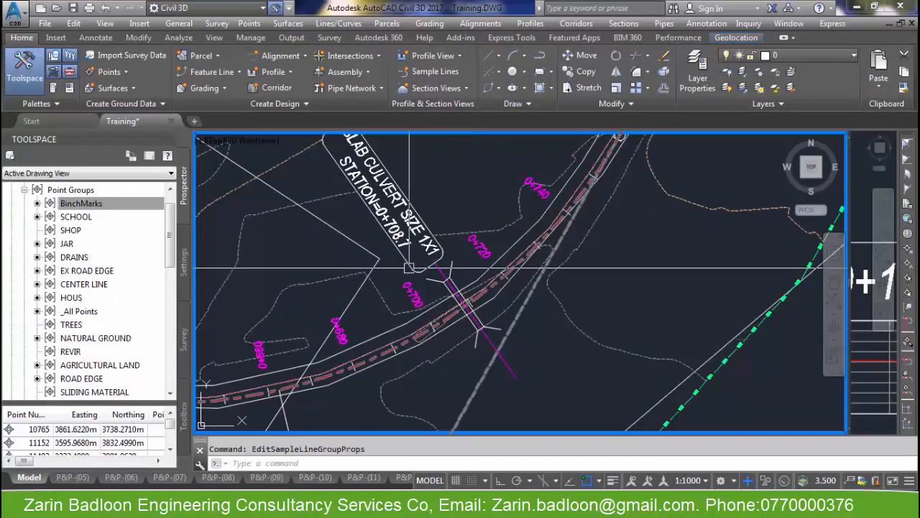
middle_drag(378, 219, 390, 278)
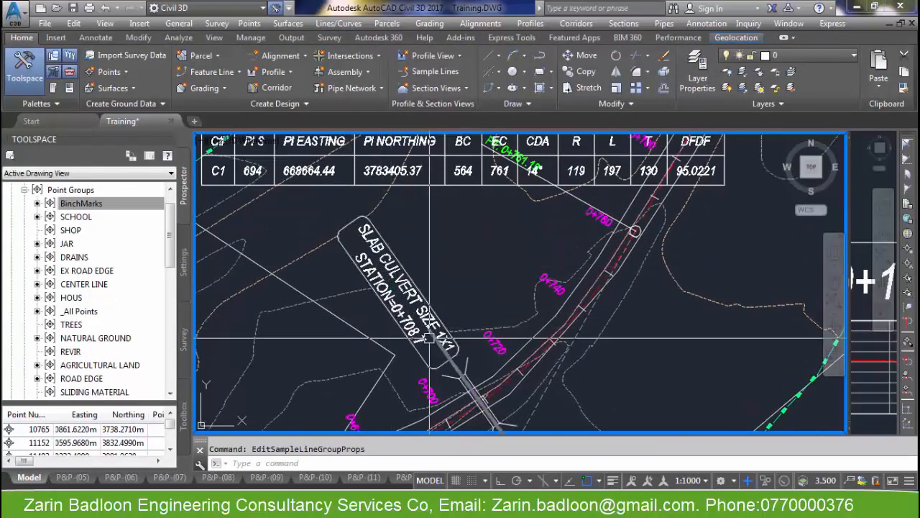
middle_drag(428, 338, 429, 315)
scroll(429, 316, up, 4)
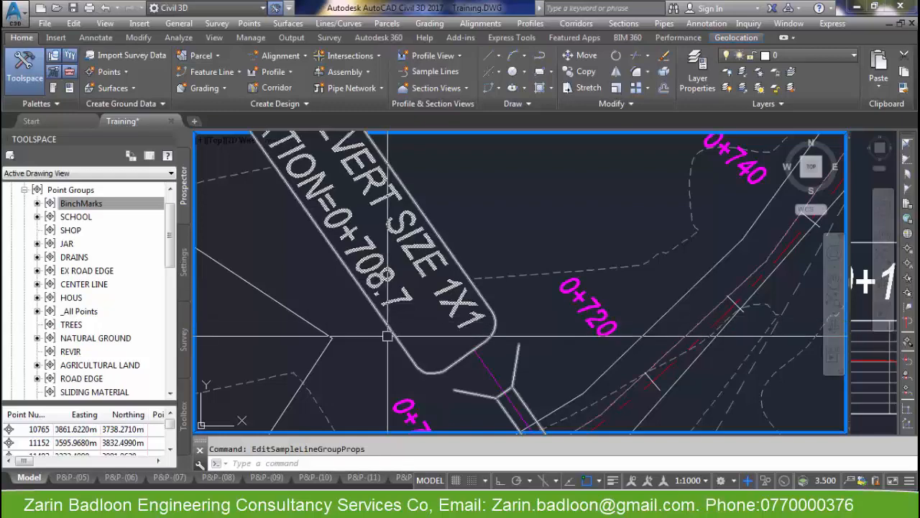
scroll(387, 335, down, 6)
scroll(218, 397, down, 5)
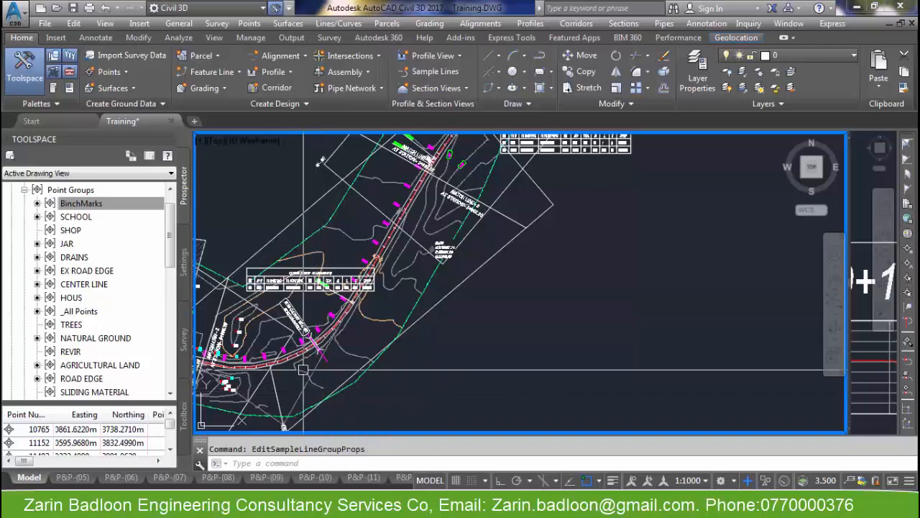
Look over the Plan display components of the CULVERT 1X1 sample line style and dismiss the style without editing it
scroll(316, 388, up, 4)
click(365, 345)
right_click(364, 345)
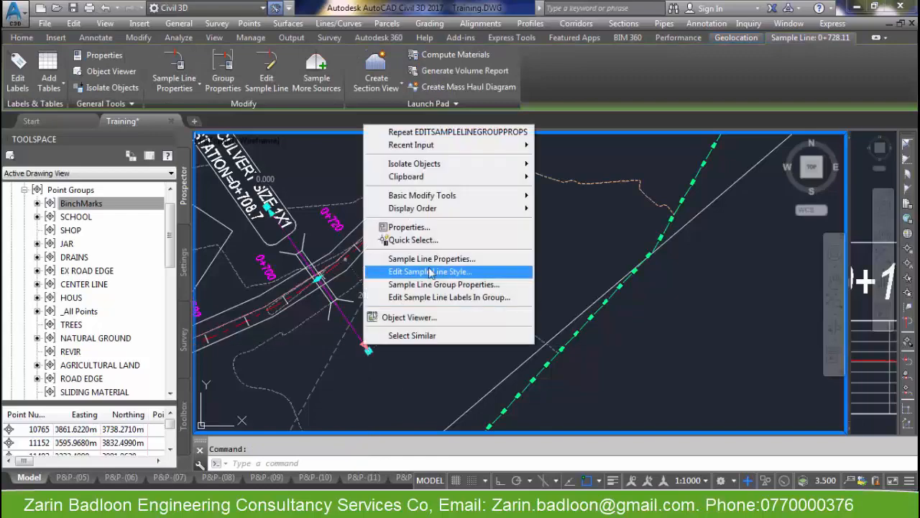
click(431, 271)
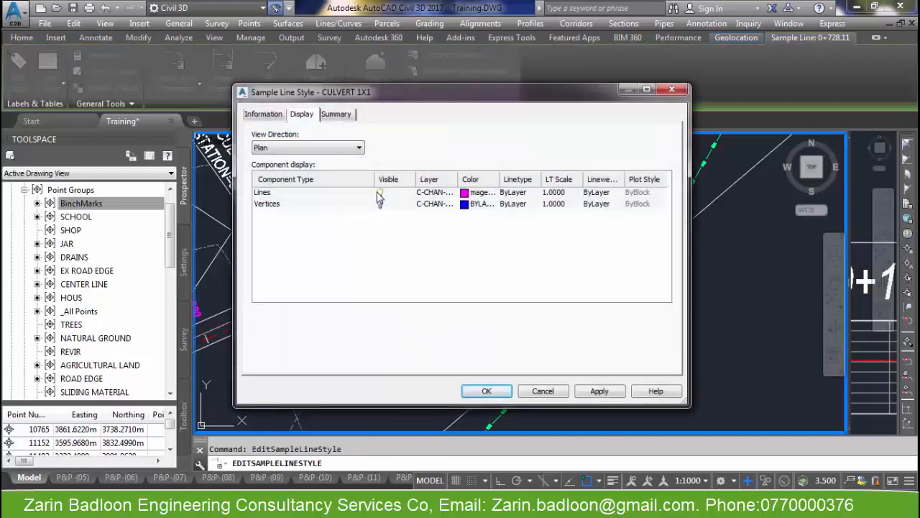
click(542, 391)
key(Escape)
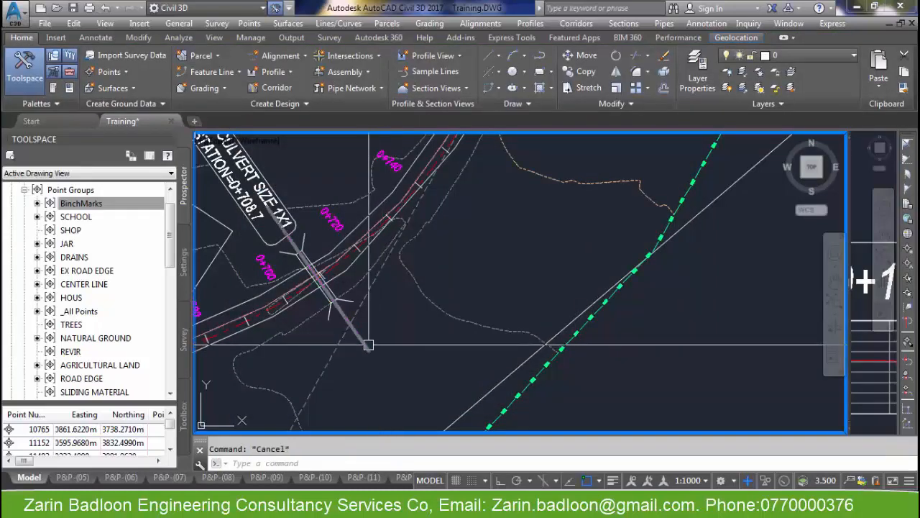
Slide the culvert sample line along the alignment to about station 0+740, and then on to about station 0+772.4
click(365, 342)
click(317, 278)
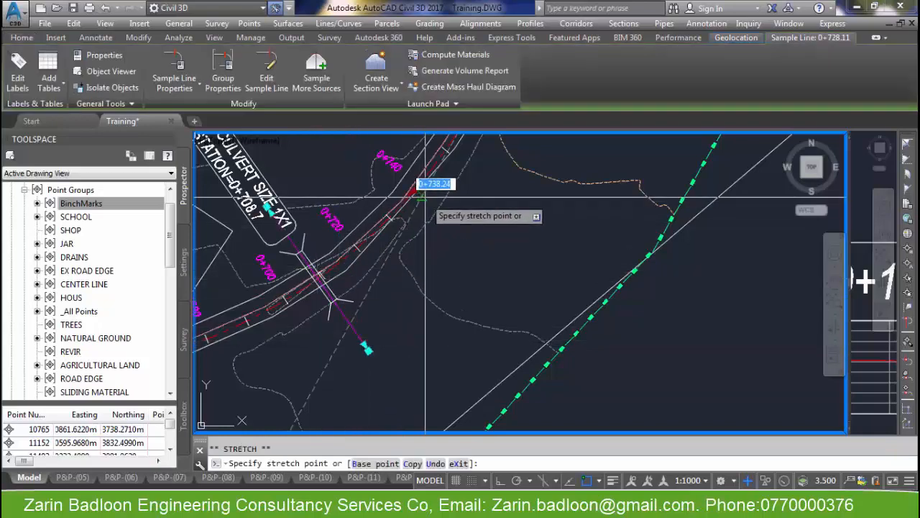
click(424, 189)
middle_drag(435, 251, 438, 424)
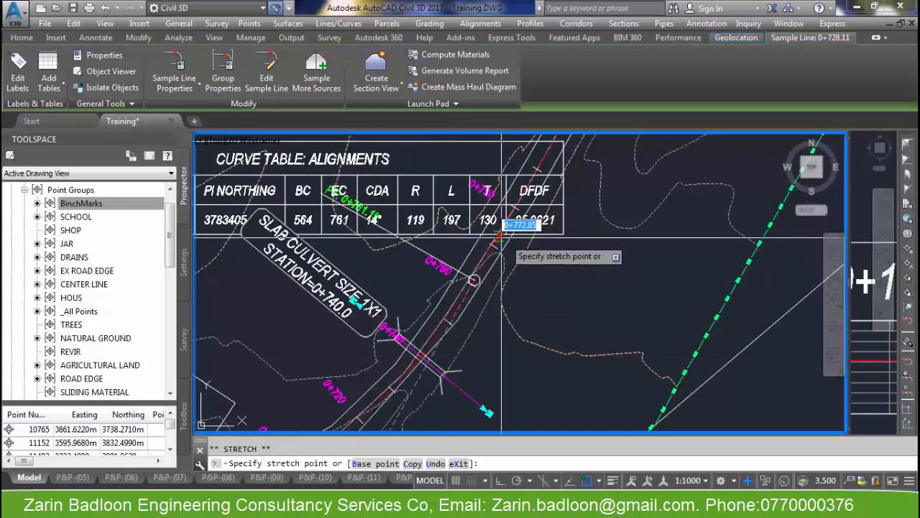
scroll(443, 330, down, 2)
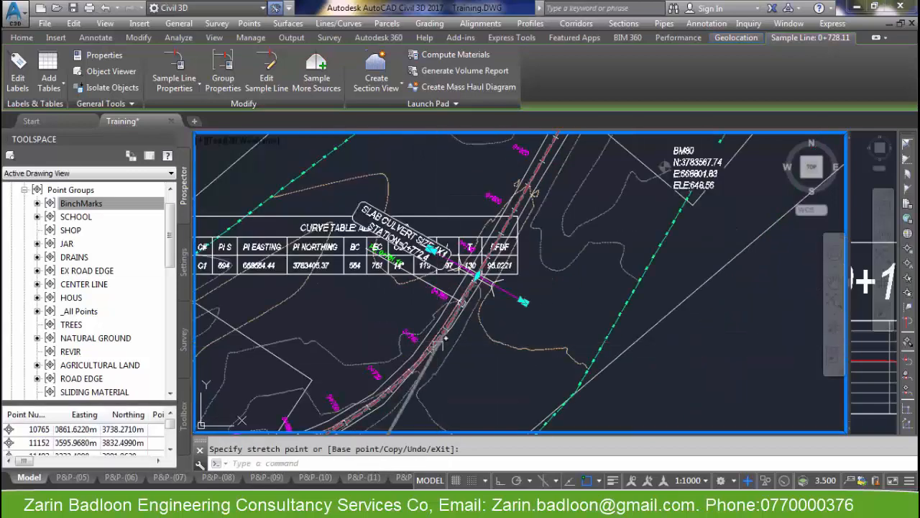
middle_drag(456, 328, 431, 354)
key(Escape)
middle_drag(465, 328, 449, 360)
Start creating sample lines along the NEW ALI alignment and make the CULVERT 1X1 sample line group current
click(622, 23)
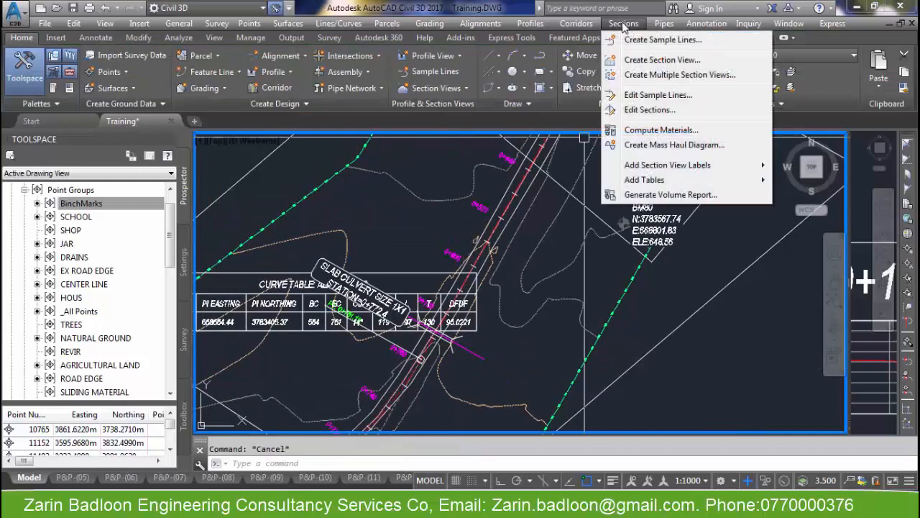
click(644, 37)
key(Return)
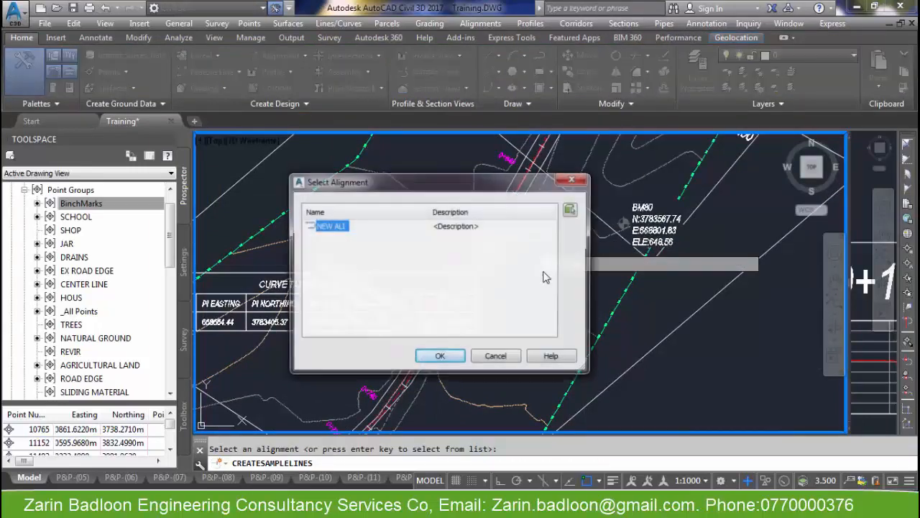
click(452, 351)
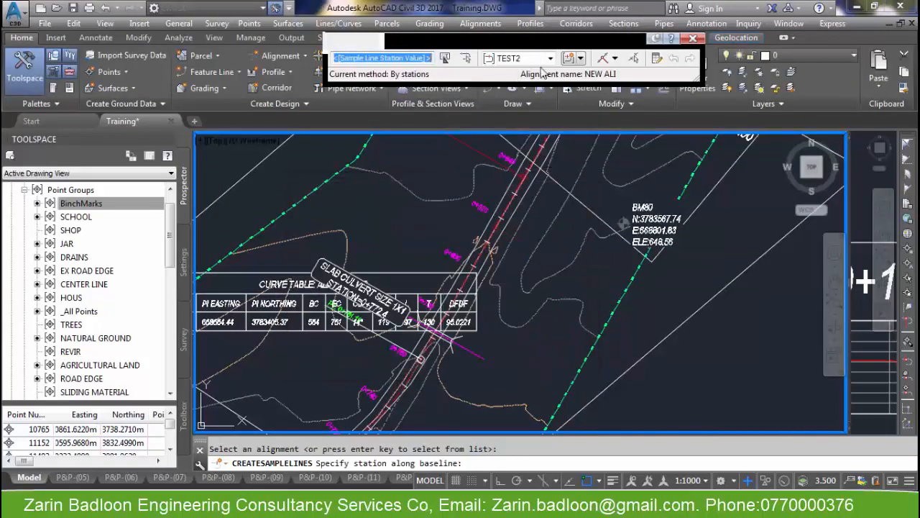
click(550, 58)
click(536, 72)
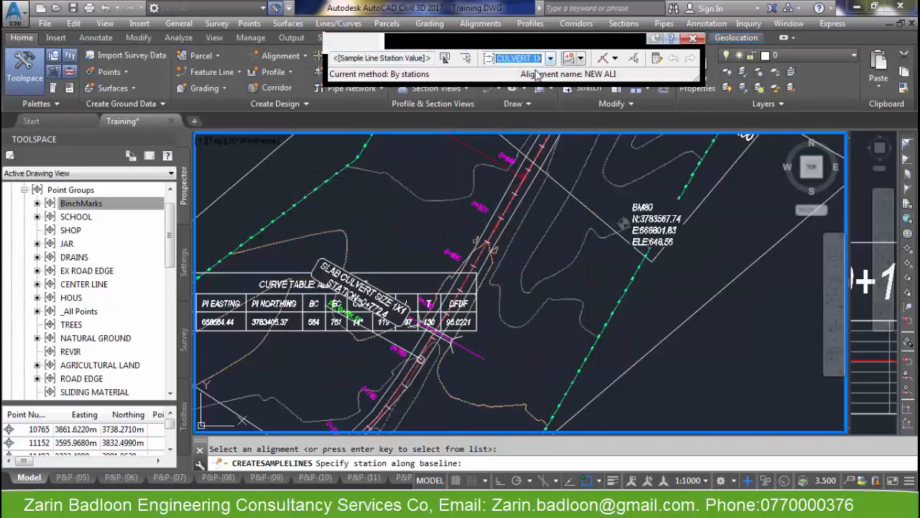
Place a culvert sample line at about station 0+858.4 with a right swath width of 20 m
scroll(551, 322, down, 3)
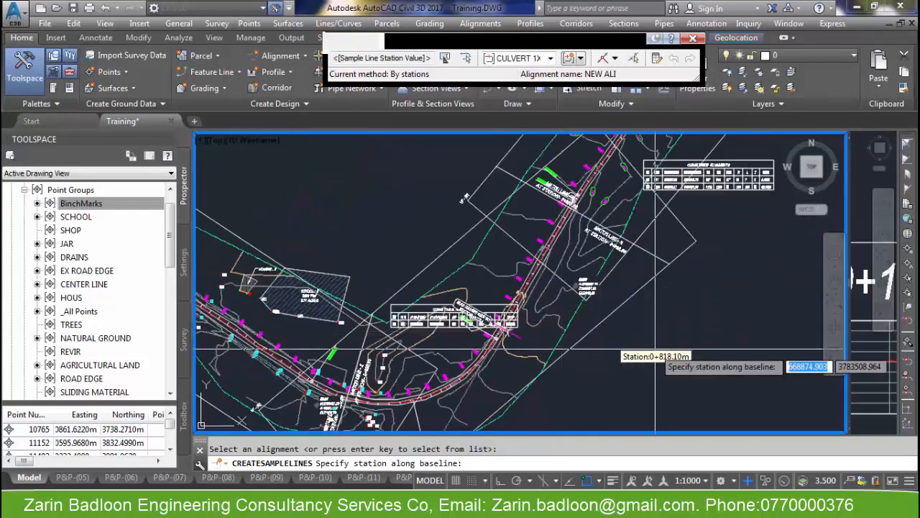
click(780, 373)
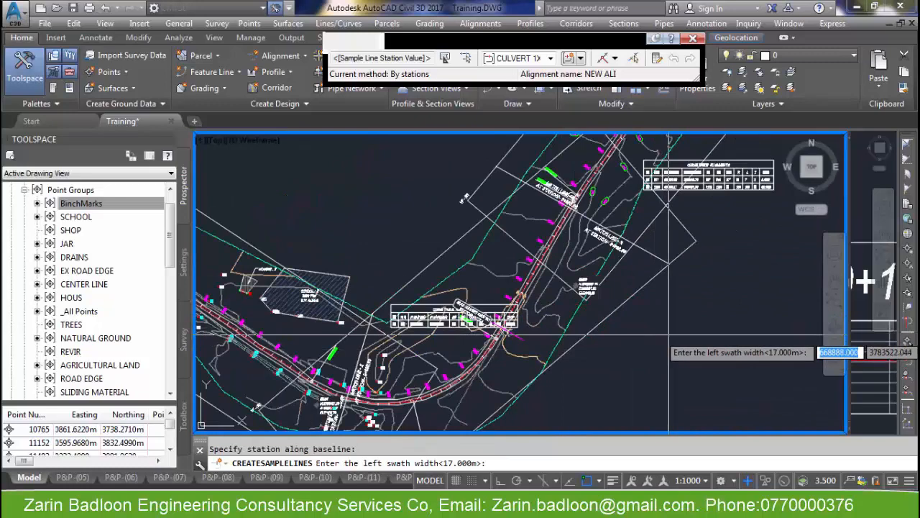
key(Return)
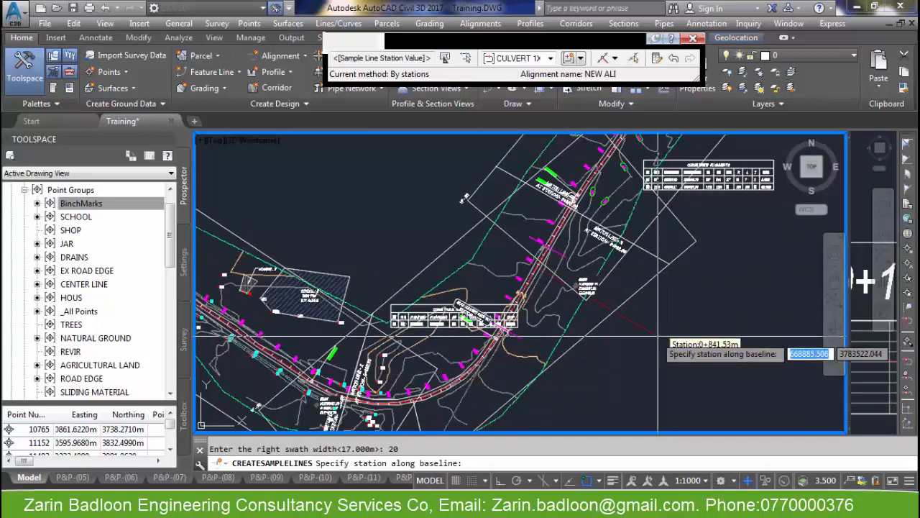
Place another culvert sample line at about station 1+108.7 with left and right swath widths of 20 m, and finish creating sample lines
scroll(602, 375, down, 6)
scroll(680, 322, up, 4)
click(654, 320)
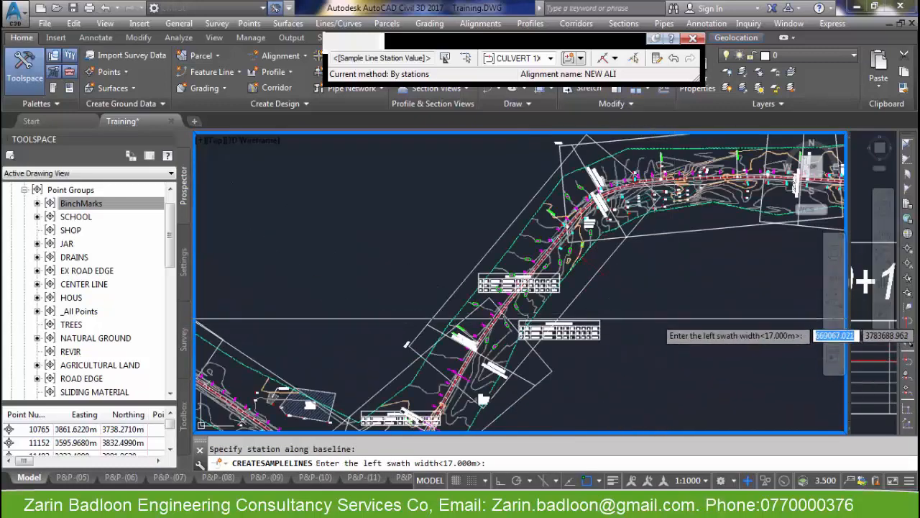
text(20)
key(Return)
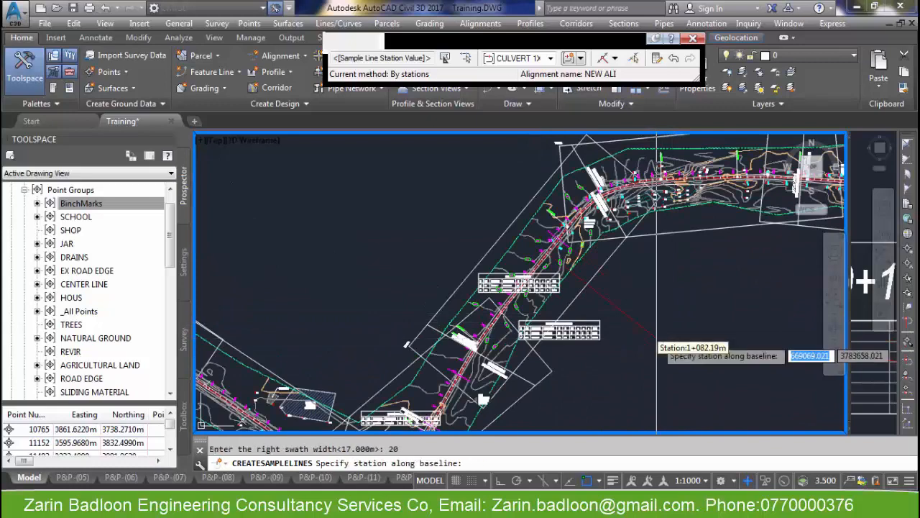
key(Return)
Examine the newly placed culvert symbols and their size and station labels along the road, including how the northern one meets the drains
scroll(516, 344, up, 5)
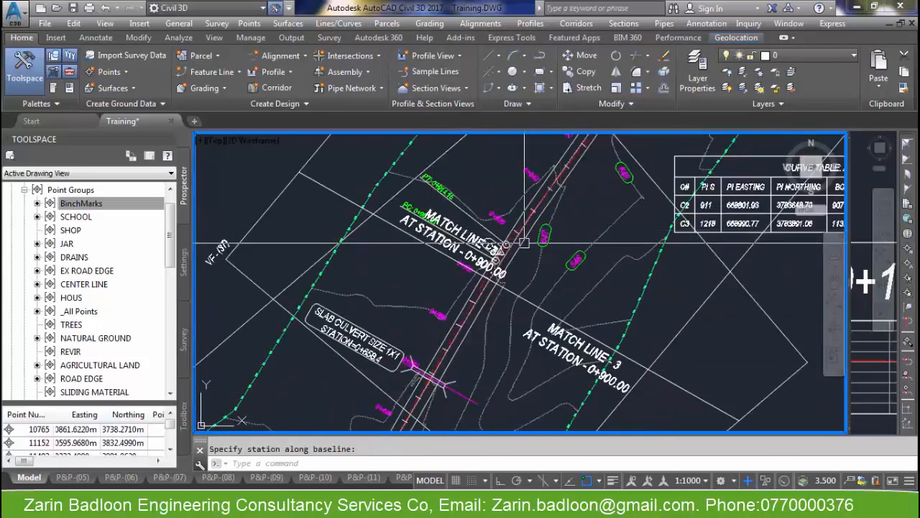
scroll(601, 279, down, 5)
middle_drag(601, 279, 598, 281)
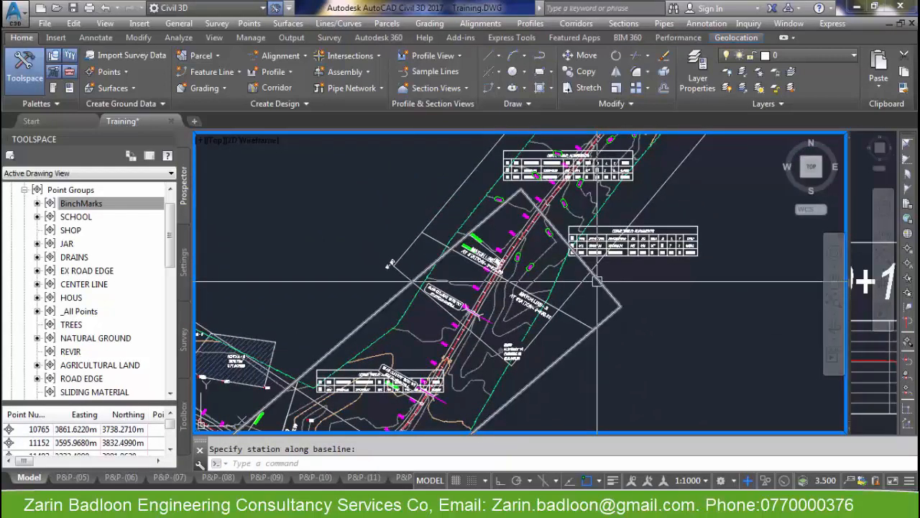
scroll(594, 285, down, 5)
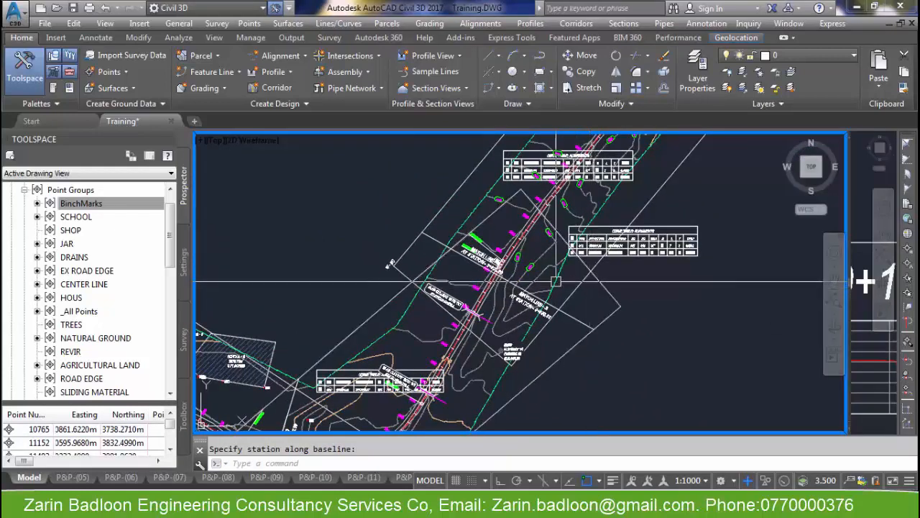
scroll(483, 289, up, 10)
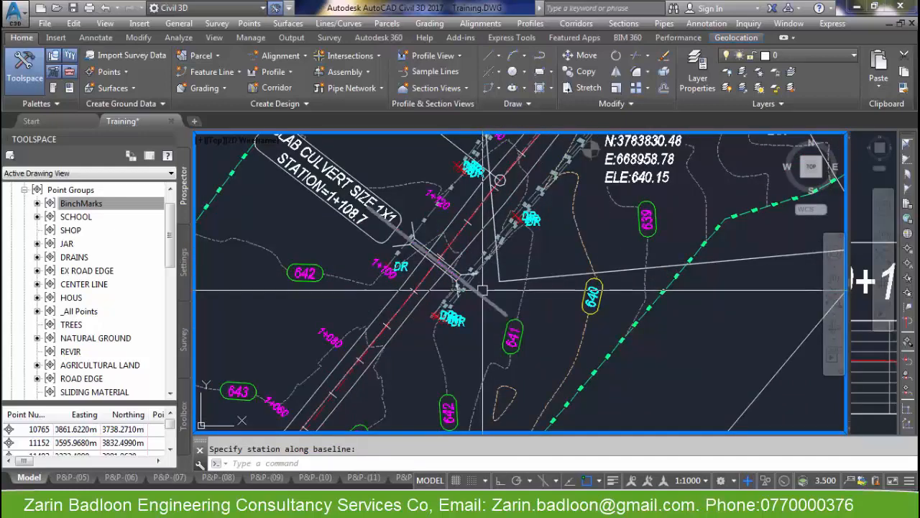
scroll(482, 290, up, 2)
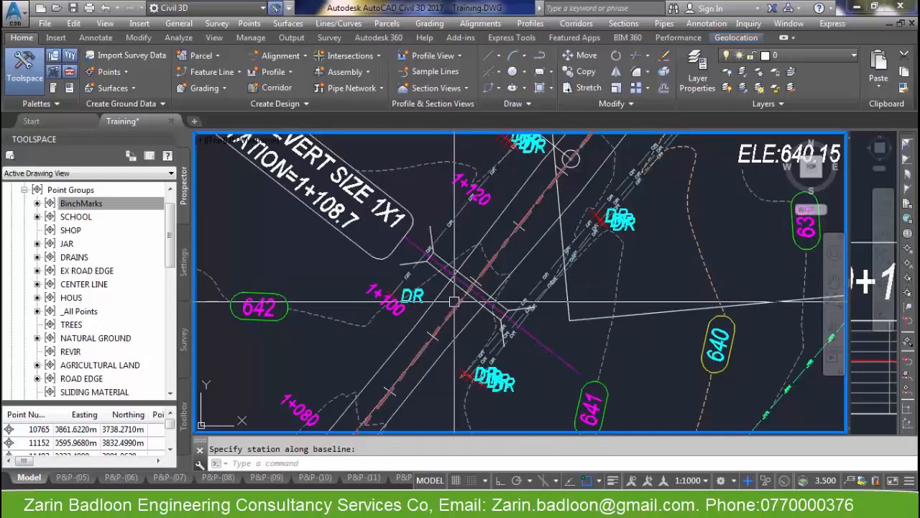
Draw a 1 by 1 m rectangle in the empty area beside the road plan
scroll(512, 253, down, 5)
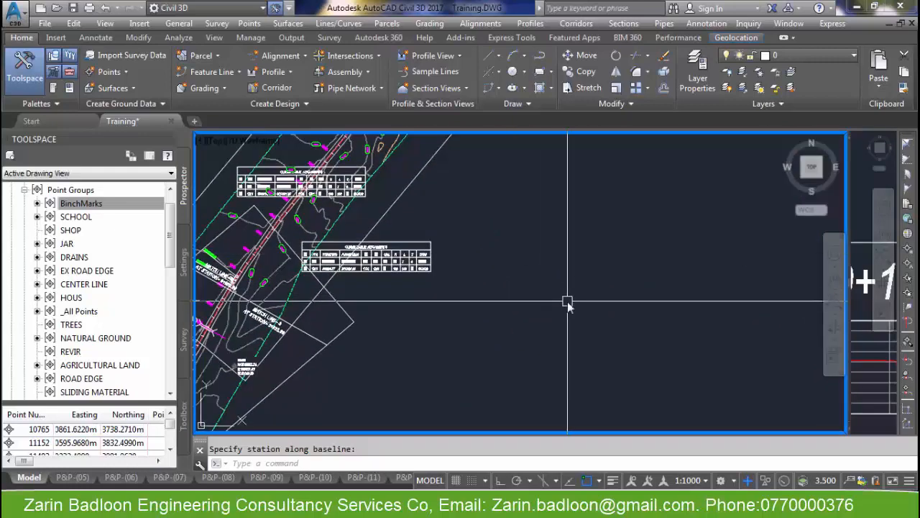
text(C)
key(Return)
click(537, 357)
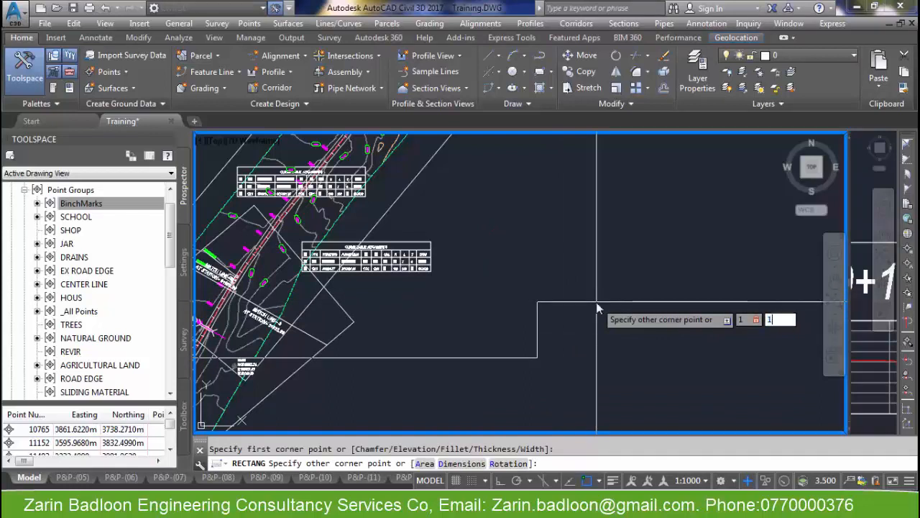
key(Return)
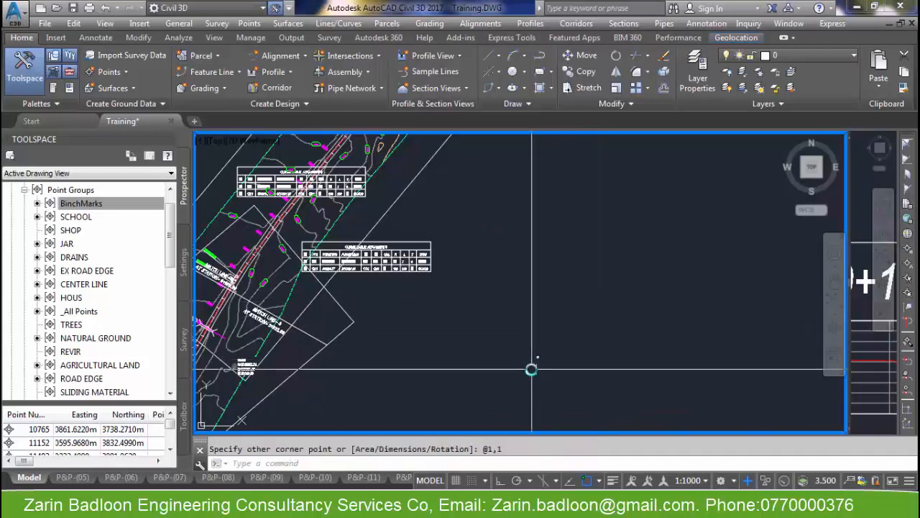
With Ortho on, draw a wing wall outline from the square's lower right corner, about 0.36 m high at its outer end, sloping up to the square's top
scroll(530, 369, up, 6)
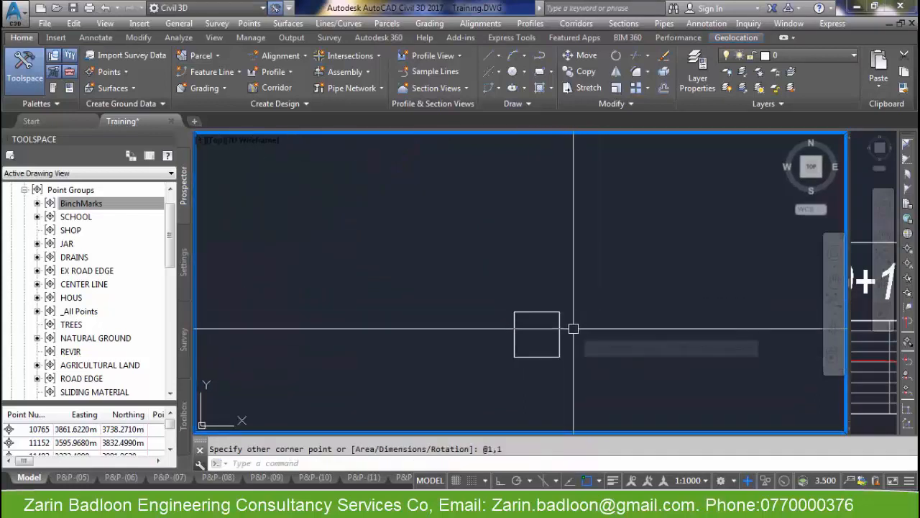
middle_drag(576, 335, 549, 248)
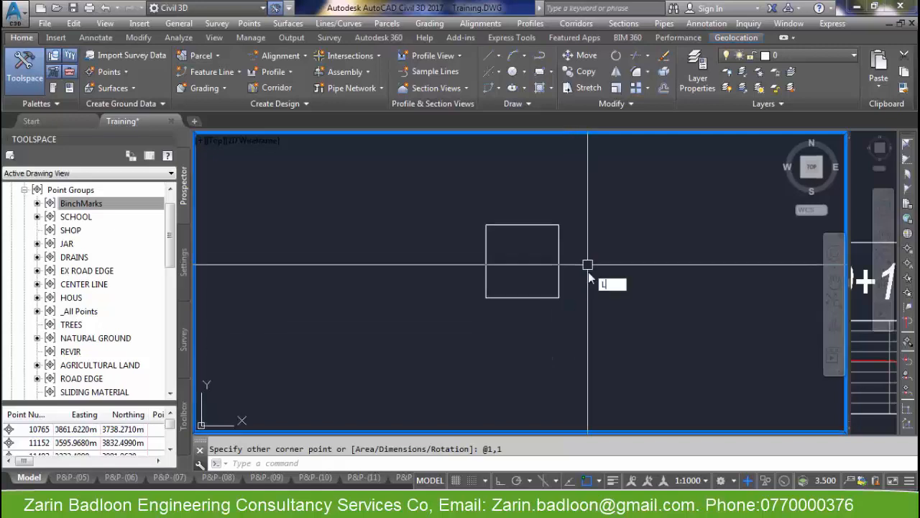
text(l)
key(Return)
click(559, 297)
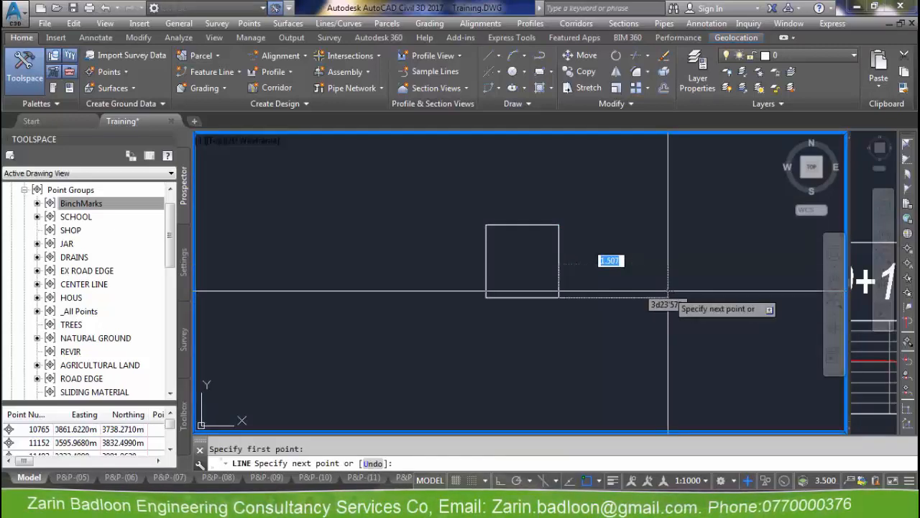
key(F8)
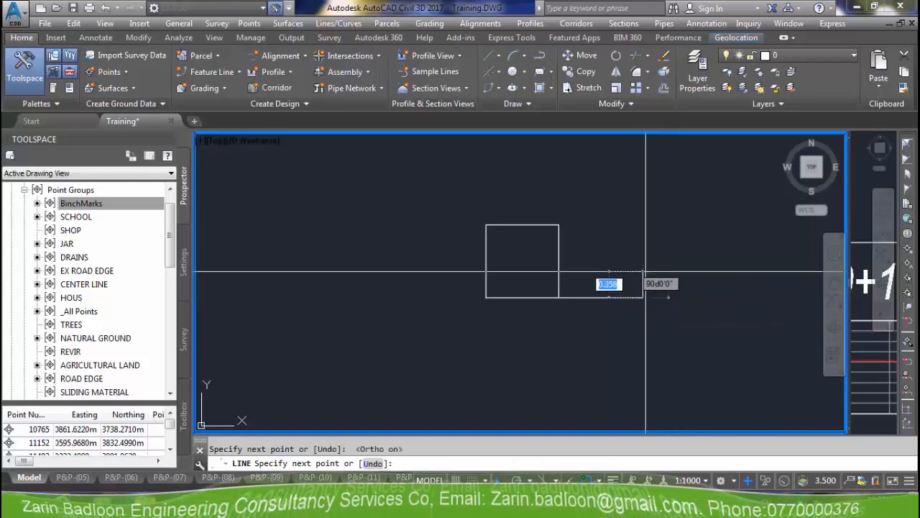
click(642, 296)
click(643, 270)
click(552, 225)
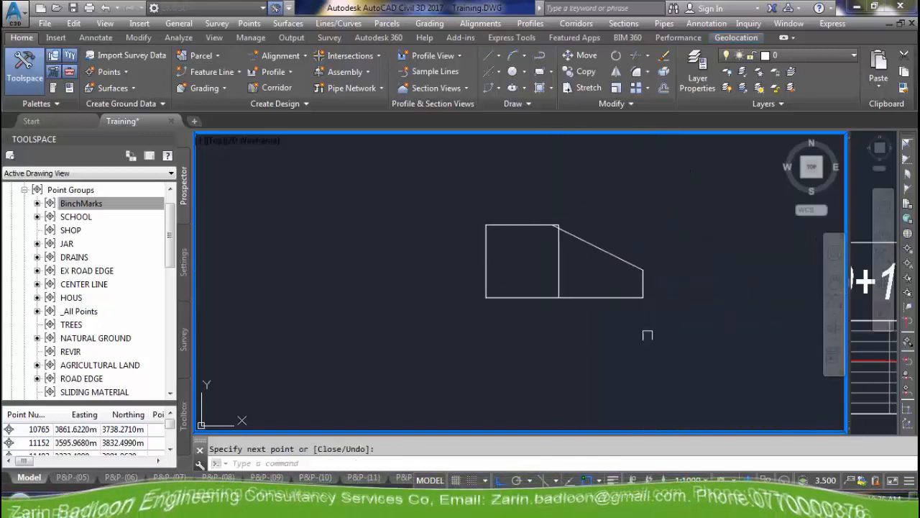
Snap the upper end of the wing wall's sloping line exactly to the square's top right corner
key(Escape)
click(563, 228)
scroll(563, 228, up, 3)
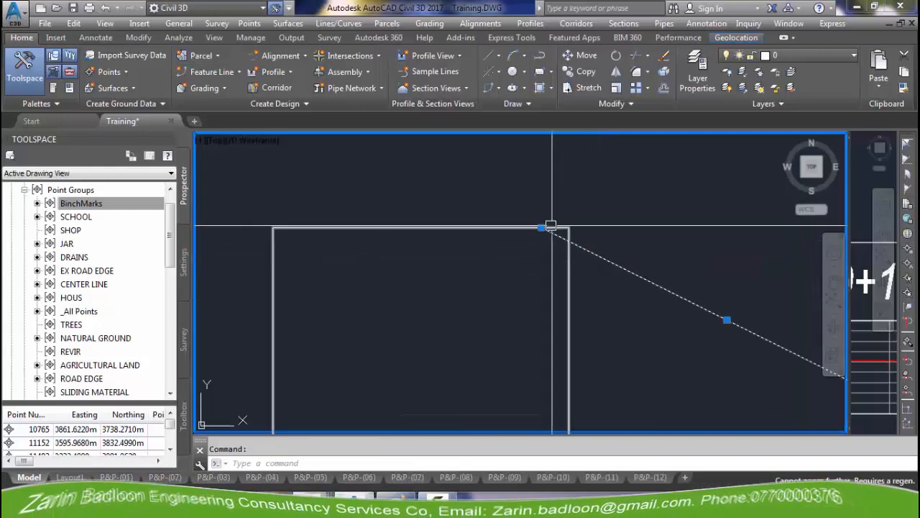
click(552, 225)
click(568, 227)
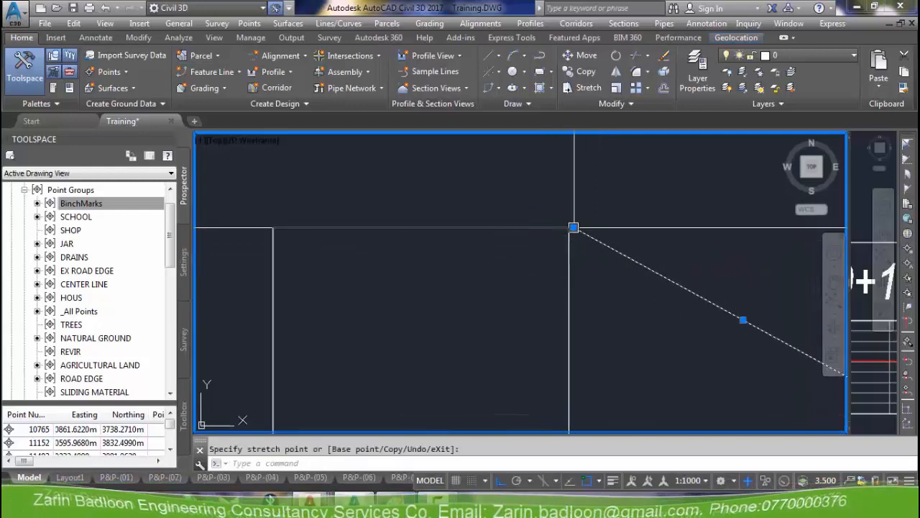
click(569, 227)
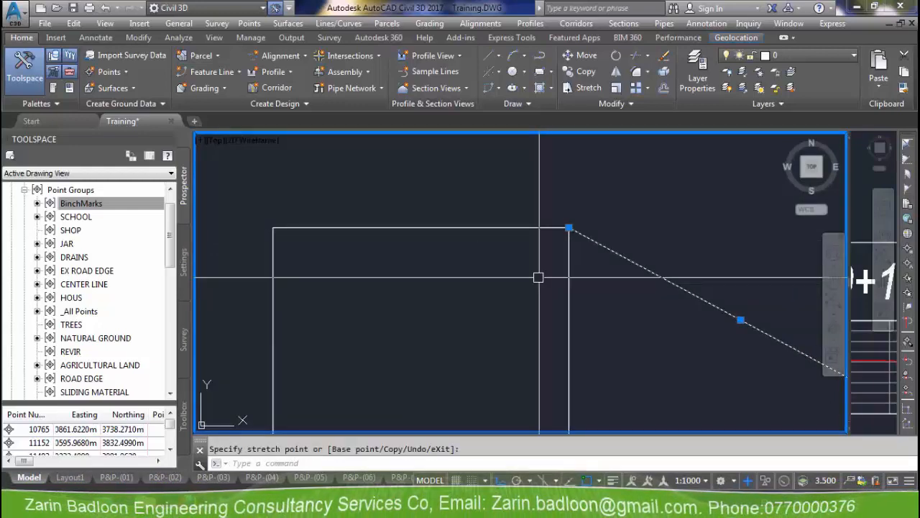
key(Escape)
scroll(435, 237, down, 3)
Mirror the three wing wall lines to the other side about the square's vertical centreline, keeping the originals
click(581, 243)
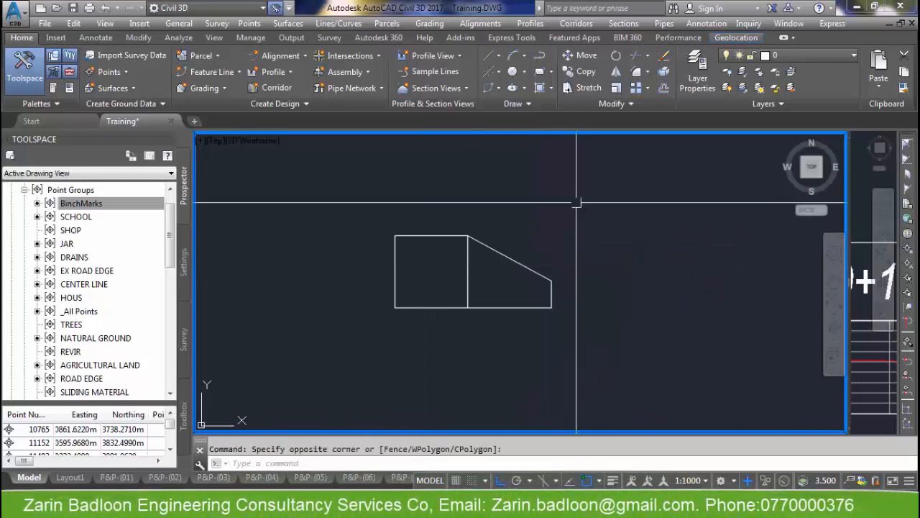
click(616, 71)
click(593, 195)
click(486, 345)
key(Return)
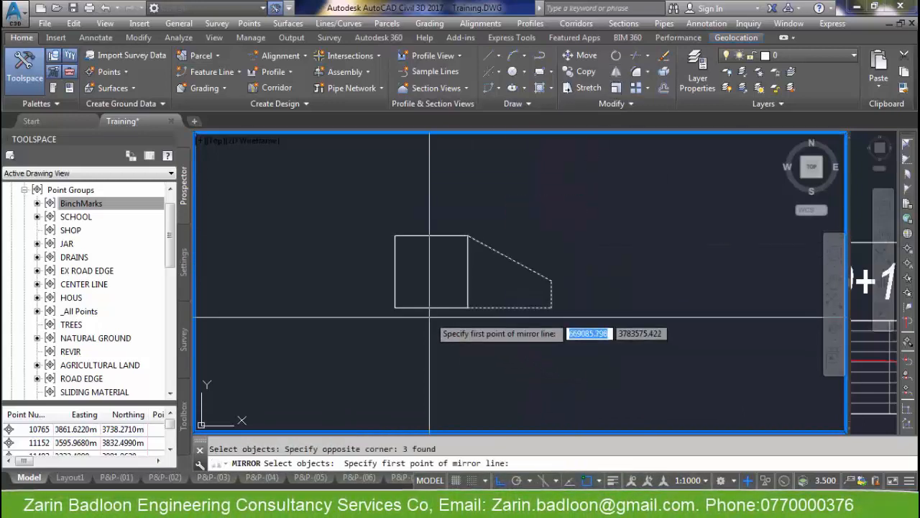
click(431, 308)
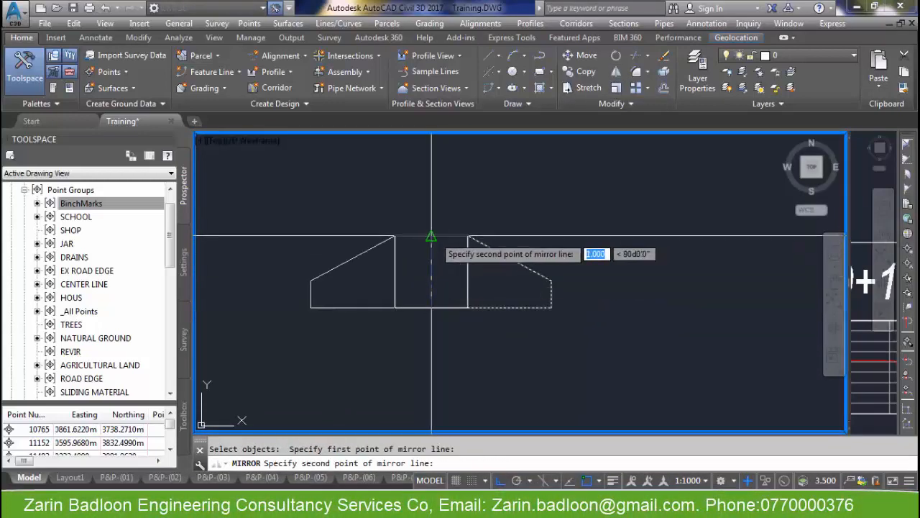
click(442, 257)
key(Return)
scroll(448, 290, up, 3)
scroll(426, 257, up, 2)
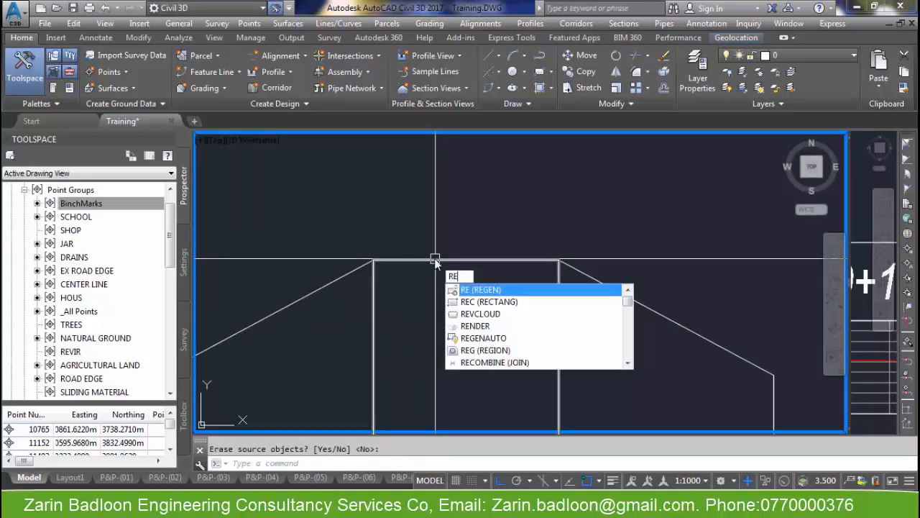
Draw a rectangle about 0.3 m high across the full width of the culvert opening, starting from the square's upper left corner
text(REC)
key(Return)
click(373, 260)
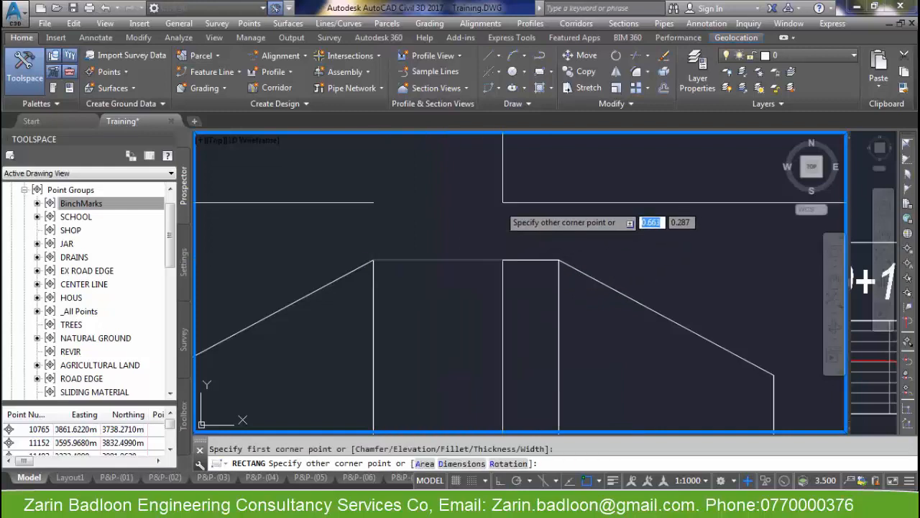
click(560, 204)
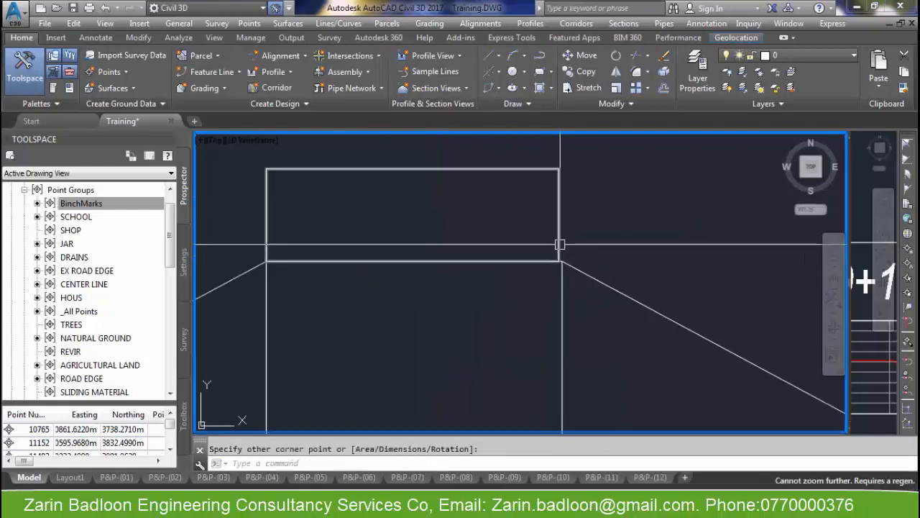
scroll(558, 256, up, 1)
click(558, 260)
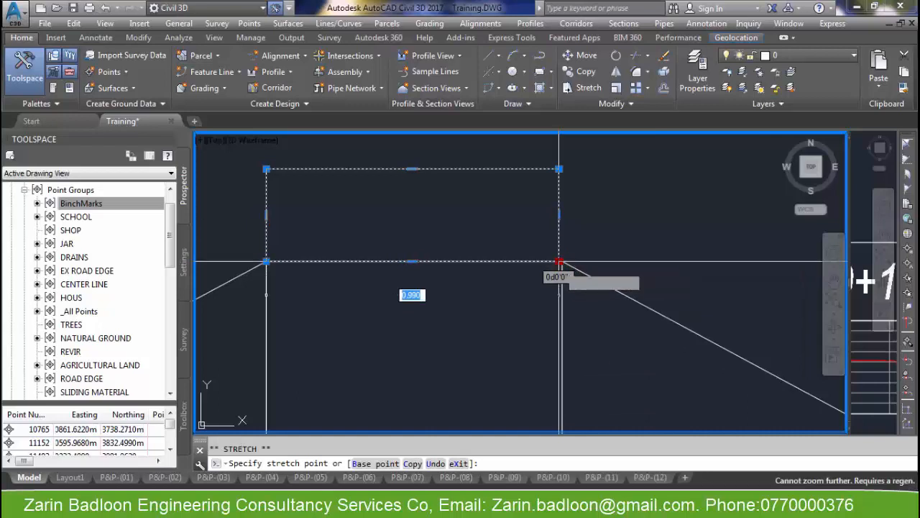
key(Escape)
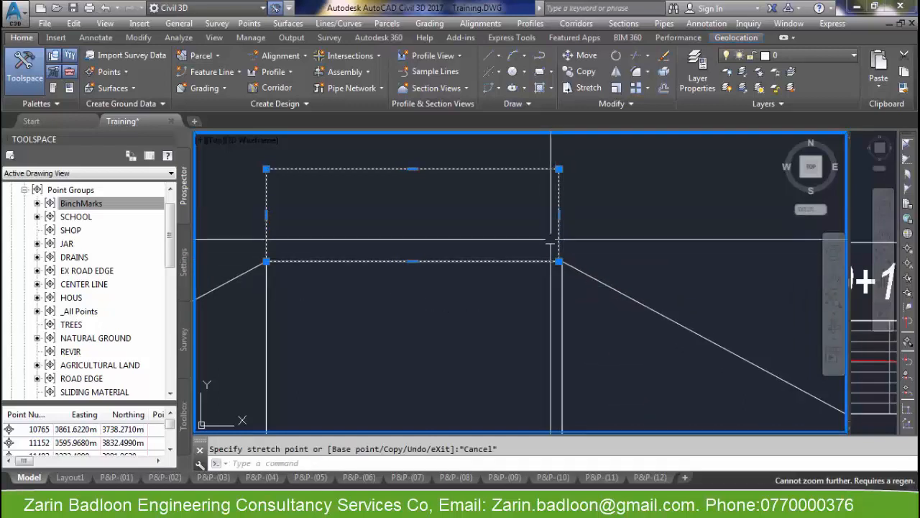
scroll(519, 281, down, 6)
scroll(524, 281, up, 2)
scroll(596, 290, down, 4)
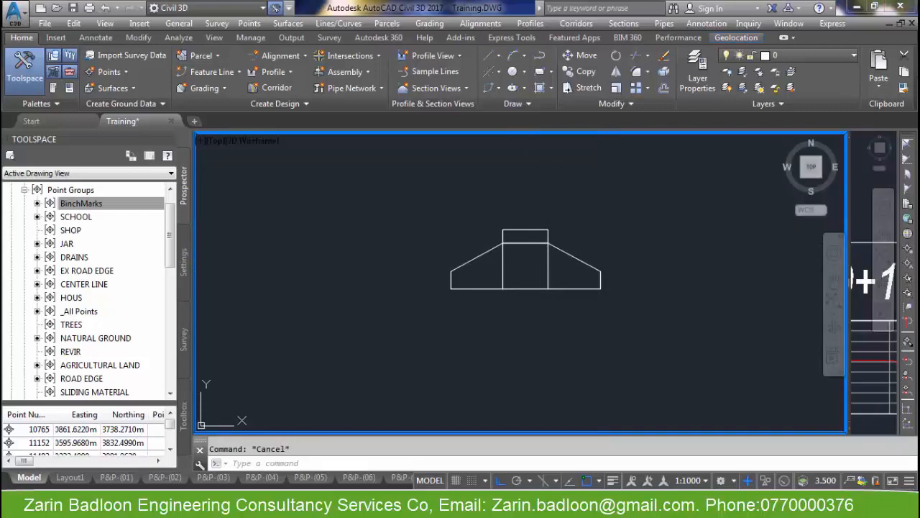
Define the whole culvert elevation, opening, wing walls and top rectangle, as a block named CULVERT 1X1 PROFIL
text(b)
key(Return)
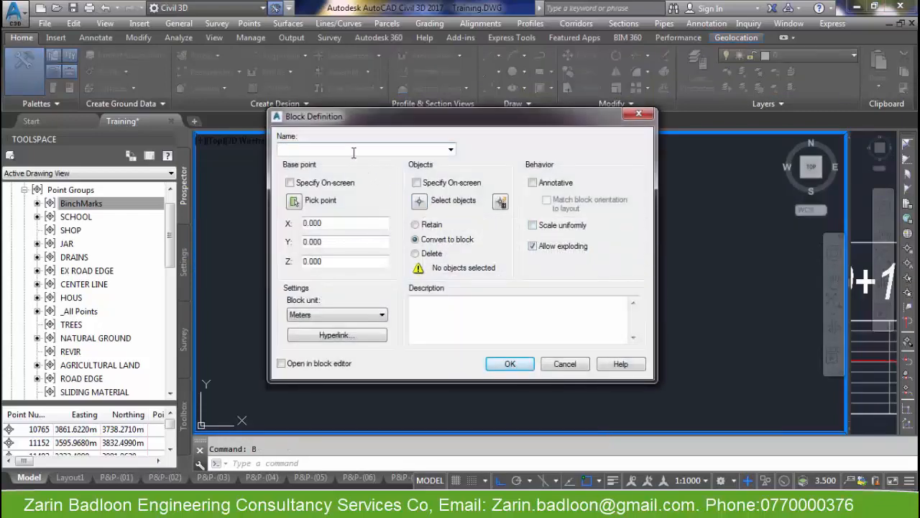
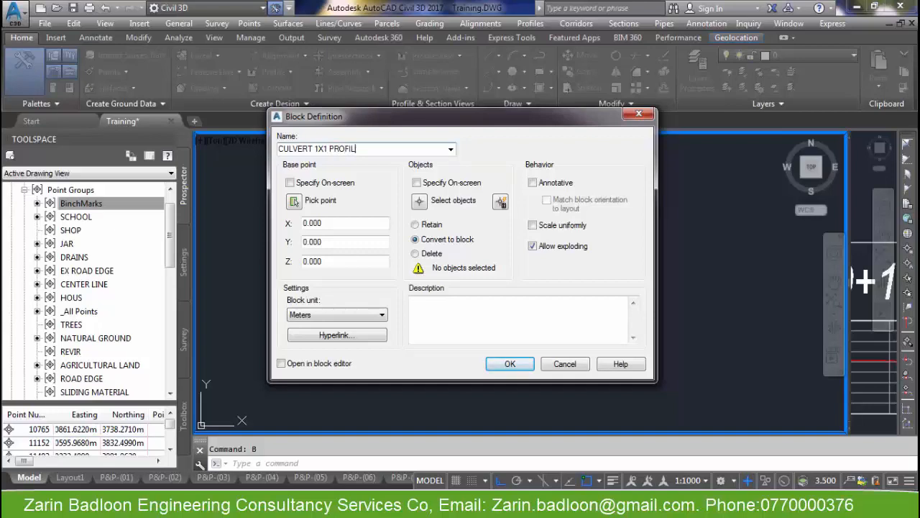
click(419, 203)
click(431, 324)
click(634, 199)
key(Return)
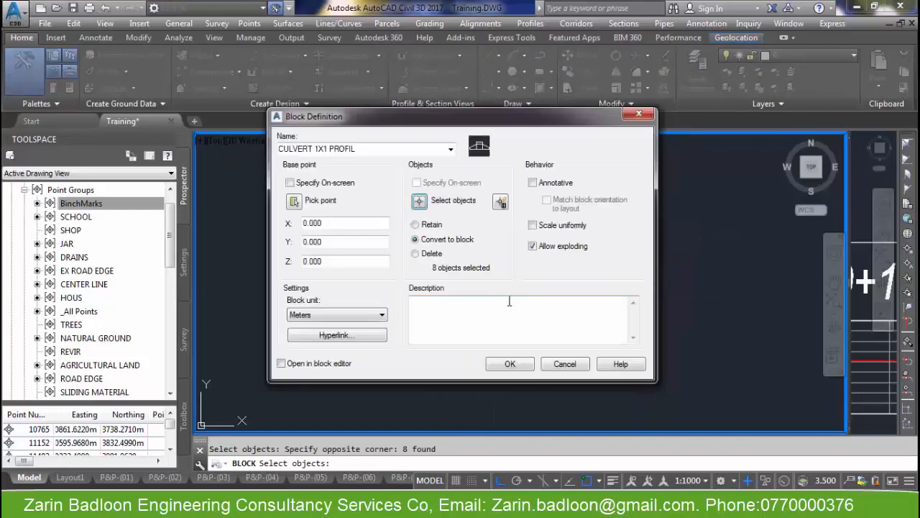
click(508, 364)
Insert the Marker Pnt block at scale 1 where the sample line of the culvert near station 0+772 crosses the road edge line
scroll(517, 324, down, 5)
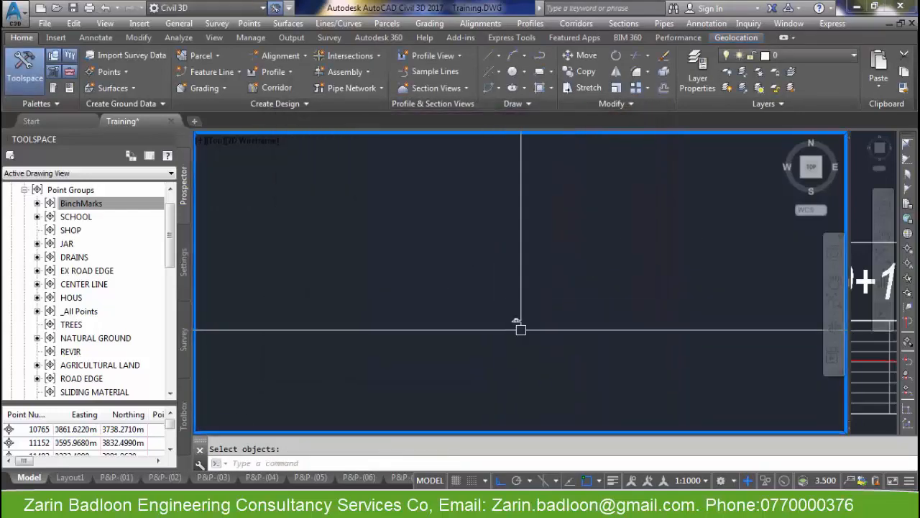
scroll(547, 292, down, 3)
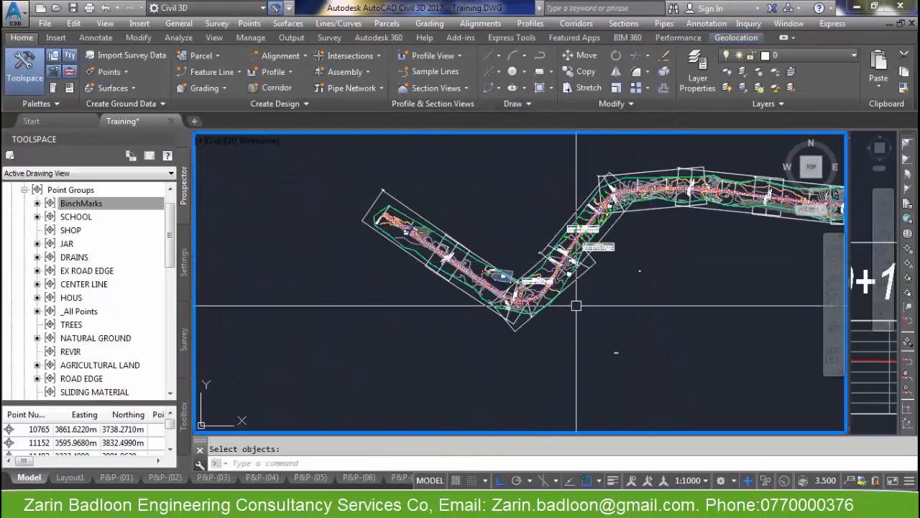
middle_drag(575, 307, 568, 301)
scroll(441, 263, up, 6)
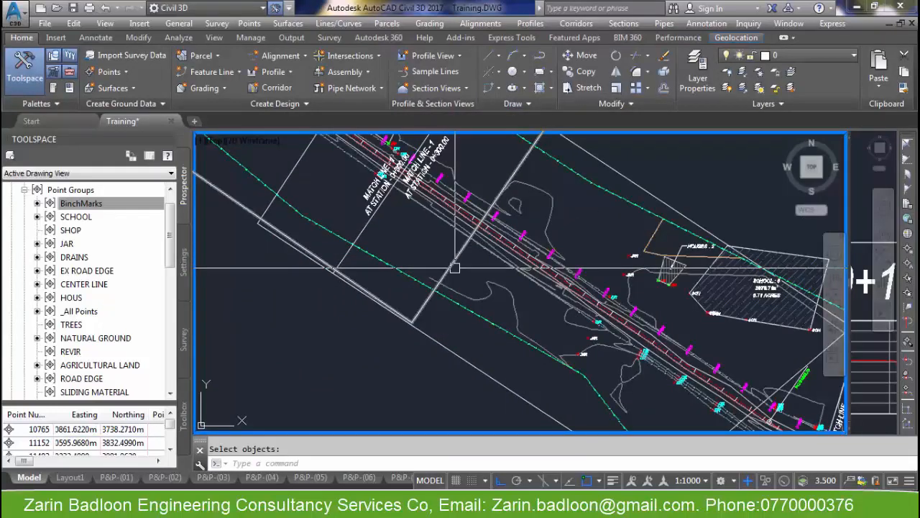
key(Return)
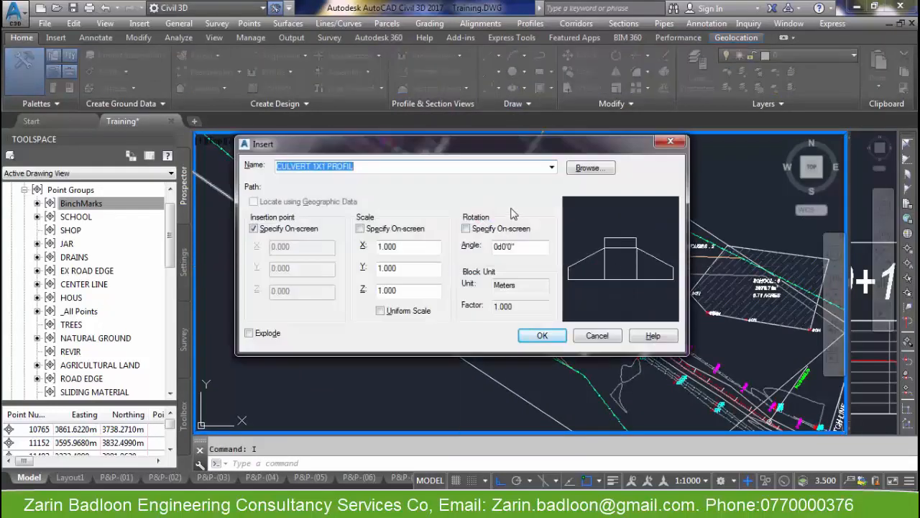
click(553, 167)
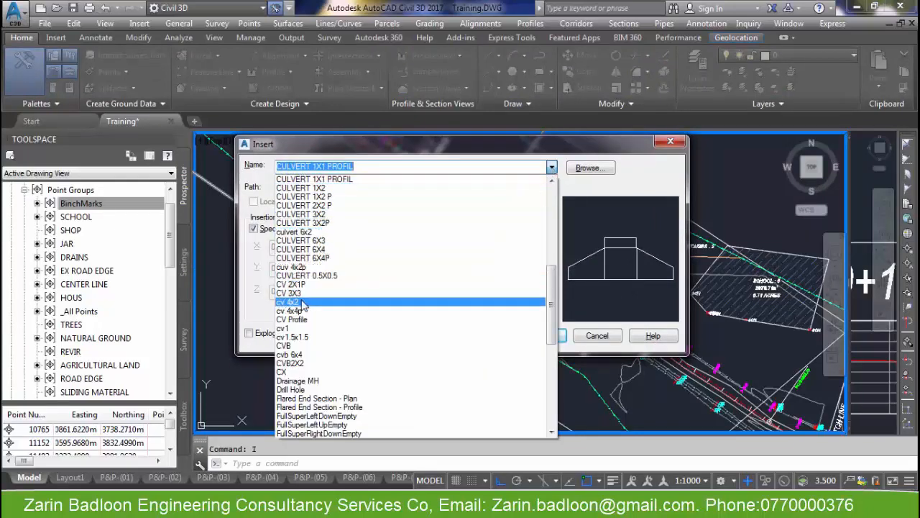
scroll(302, 296, down, 10)
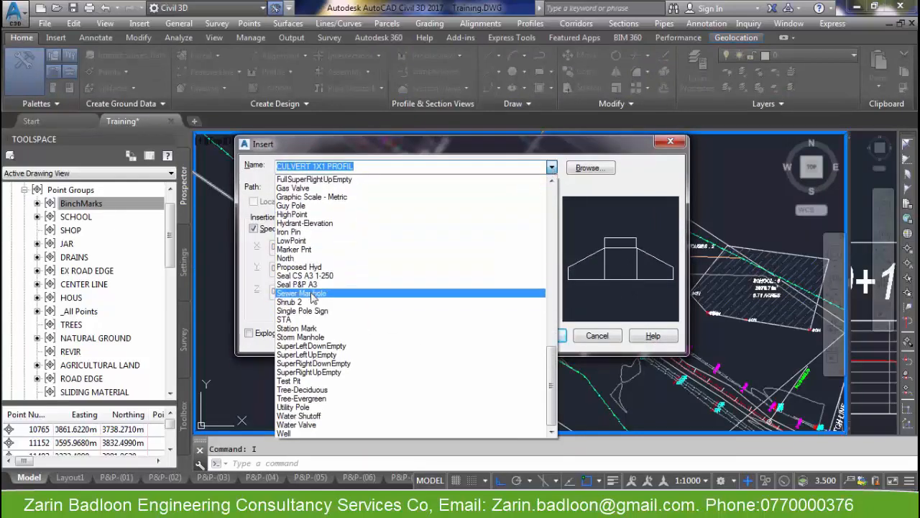
click(311, 241)
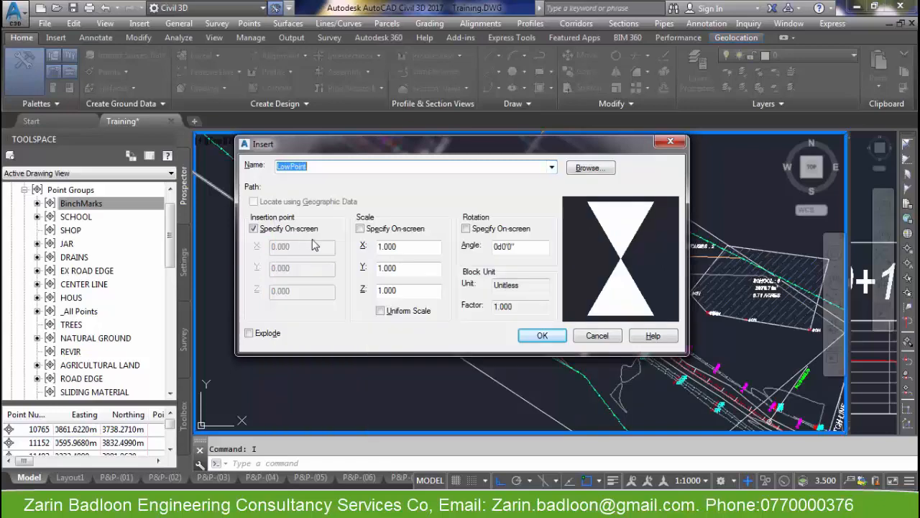
scroll(553, 253, down, 1)
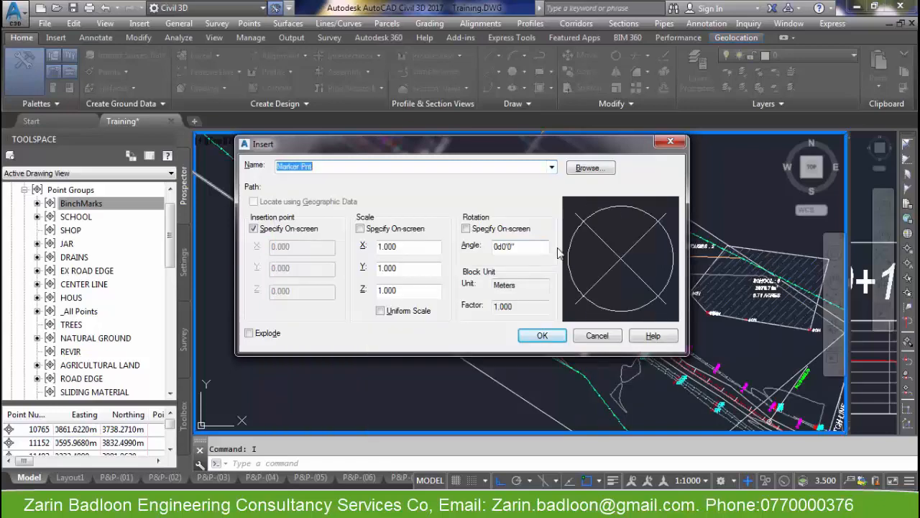
click(542, 336)
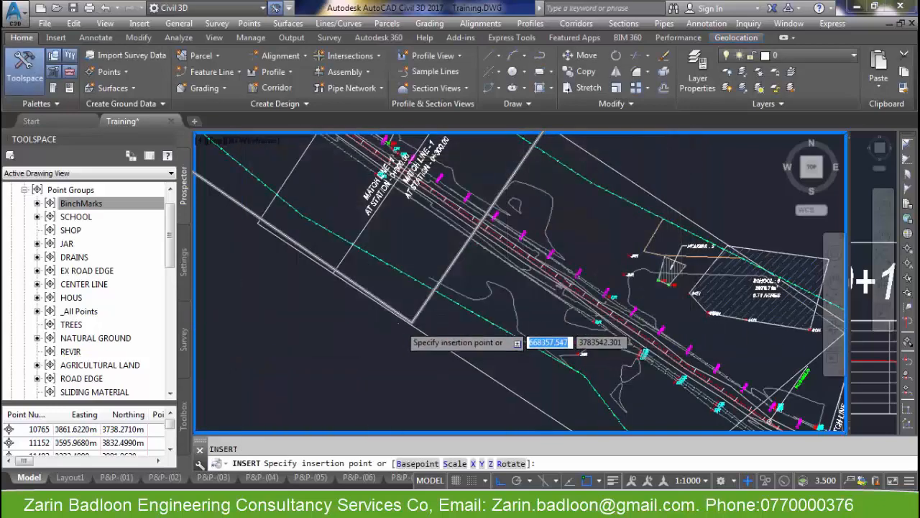
scroll(486, 328, down, 6)
scroll(486, 328, up, 8)
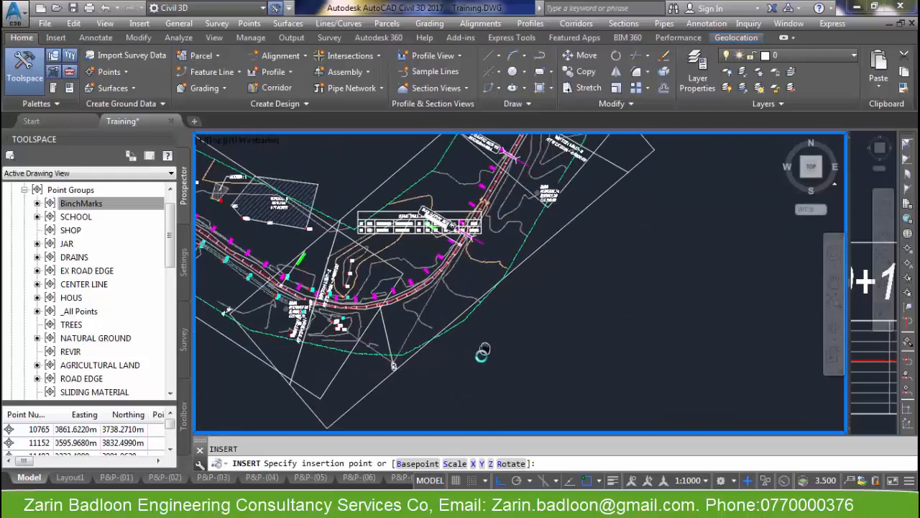
scroll(405, 268, up, 4)
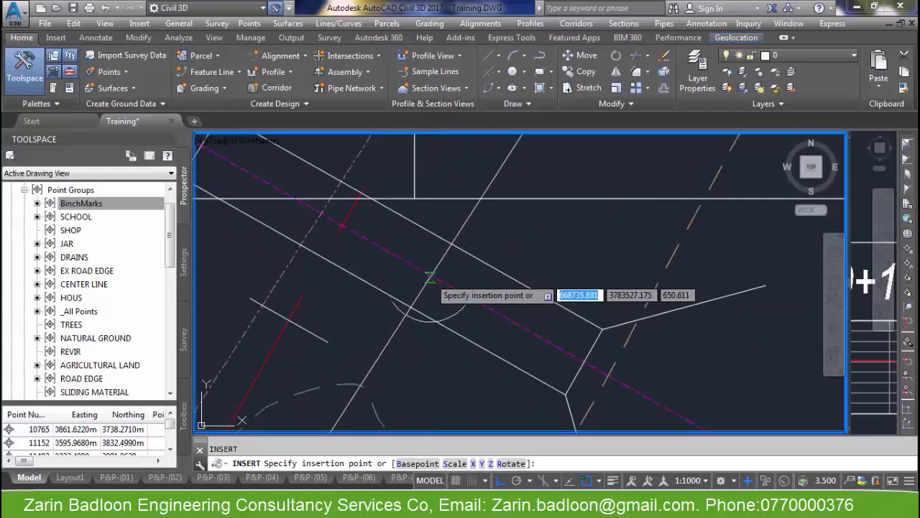
click(430, 276)
key(Escape)
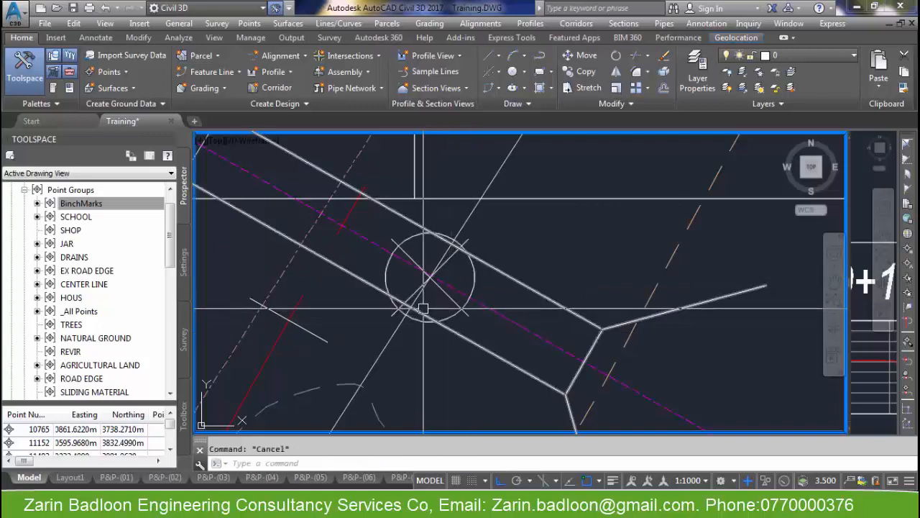
Scale the inserted marker down about its centre so it fits well inside the culvert's width
text(SC)
key(Return)
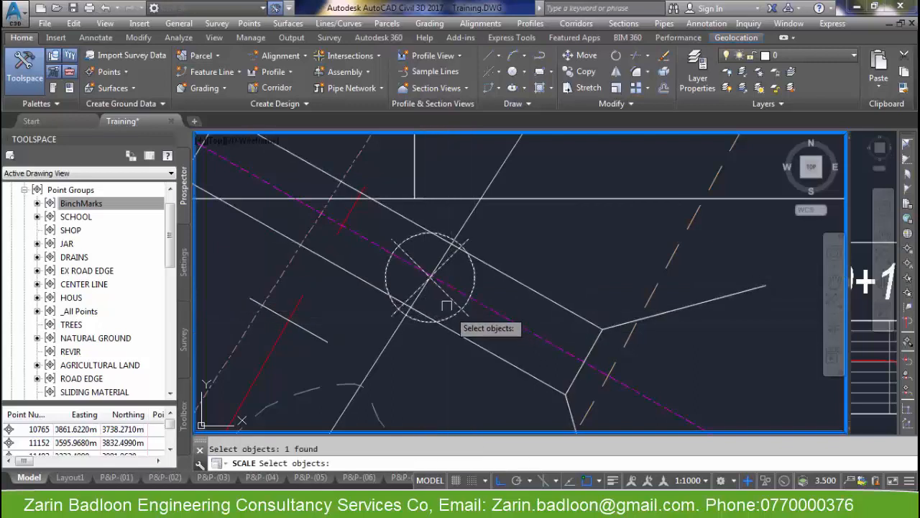
key(Return)
click(431, 281)
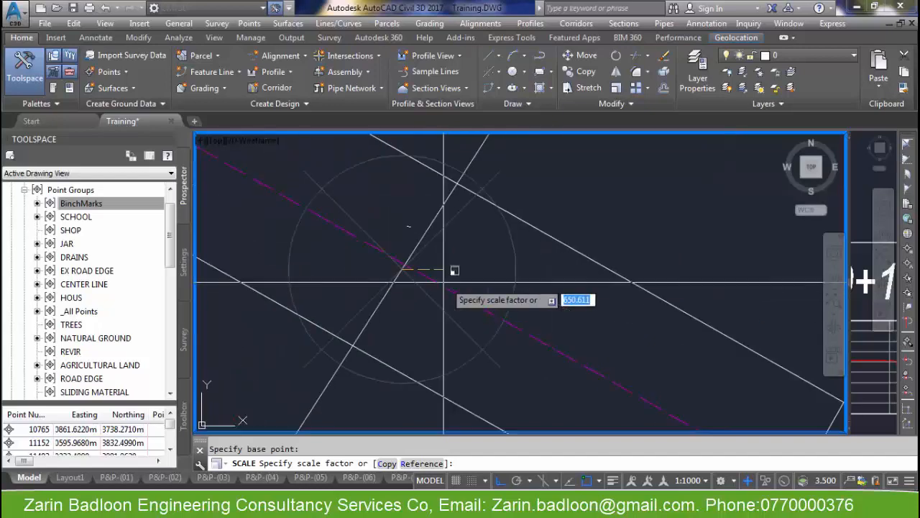
click(479, 281)
scroll(479, 280, up, 3)
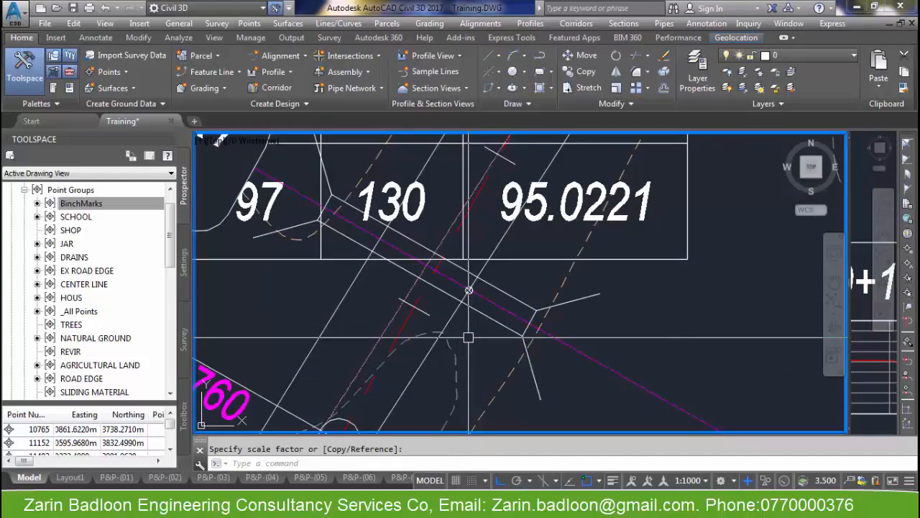
Copy the marker from its centre, with Ortho off, to the road centreline on the culvert near station 1+100
scroll(468, 338, up, 3)
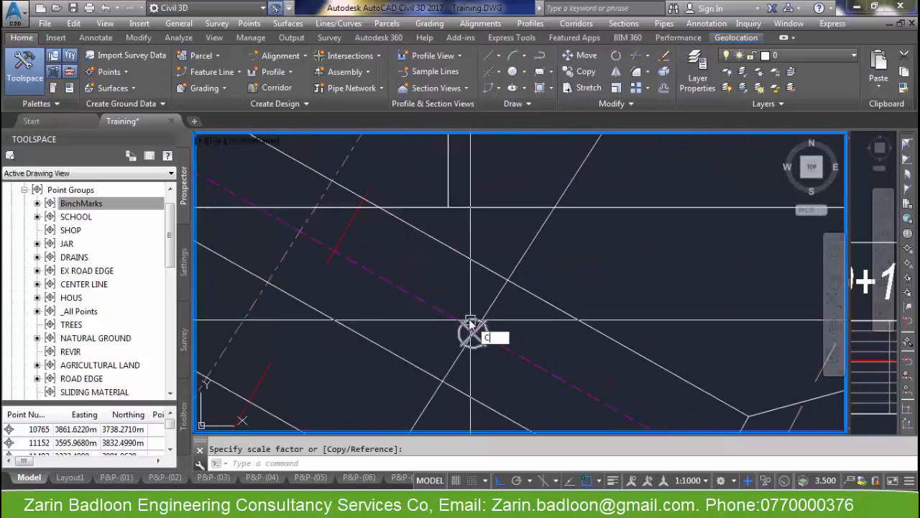
key(Return)
click(471, 332)
scroll(460, 338, down, 3)
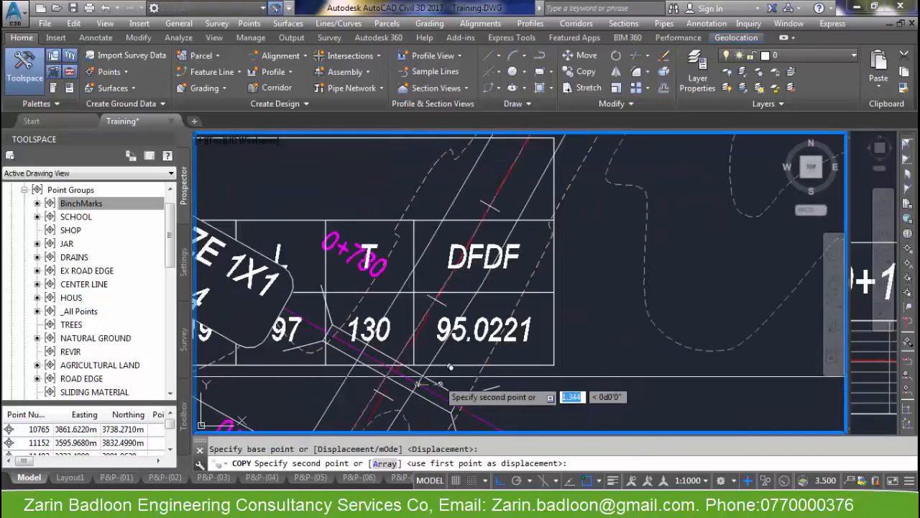
scroll(453, 375, down, 5)
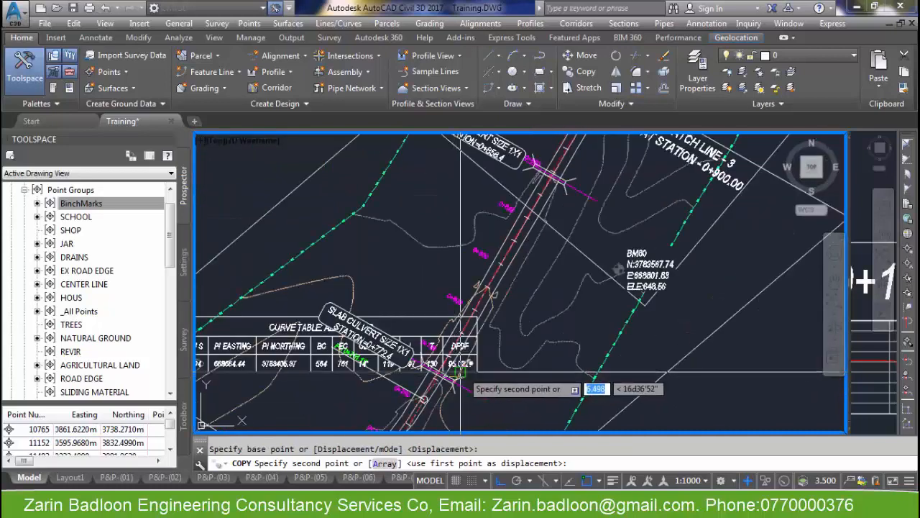
key(F8)
scroll(460, 372, down, 4)
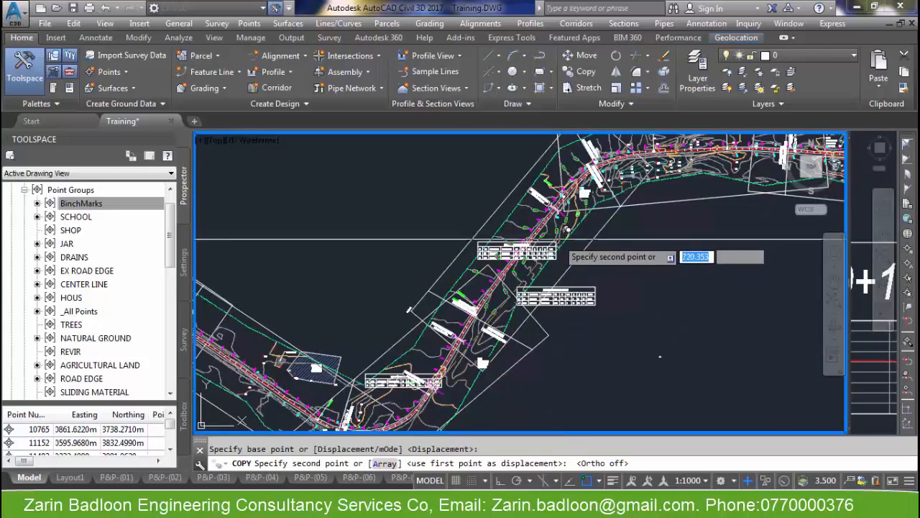
middle_drag(559, 211, 547, 250)
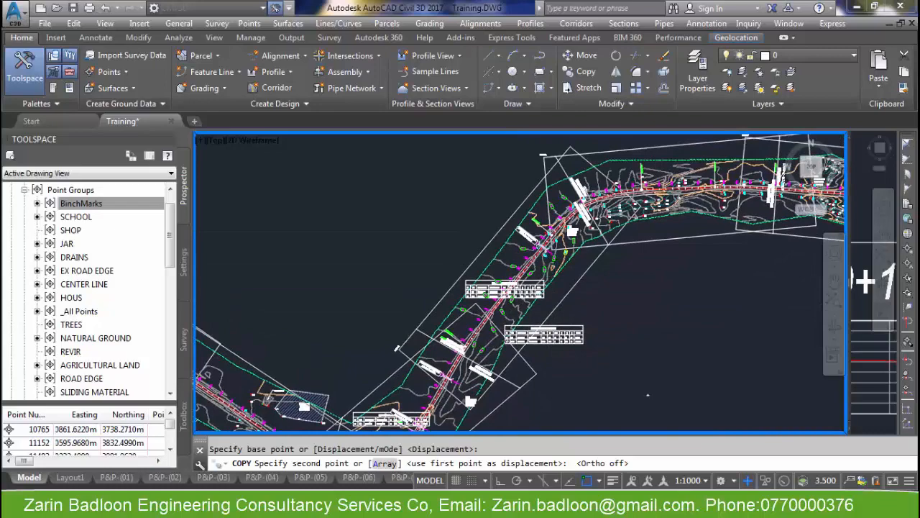
scroll(544, 249, up, 10)
click(550, 246)
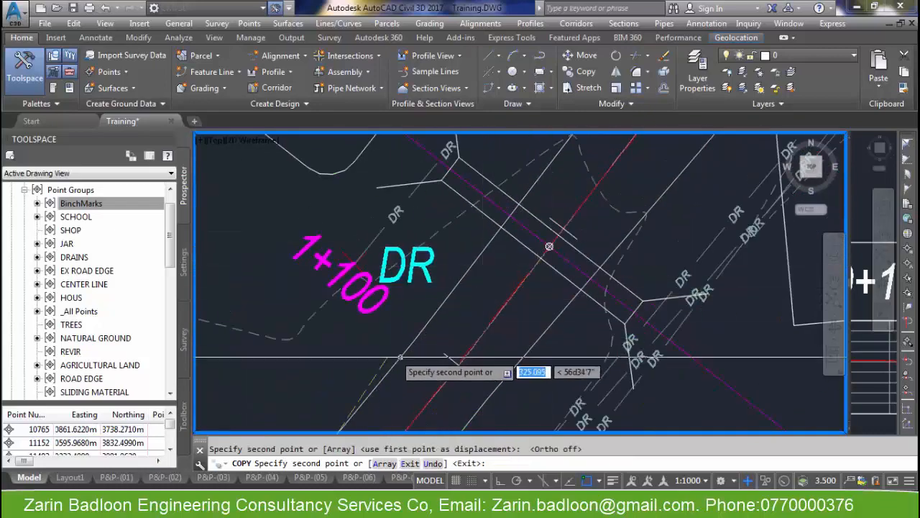
Place another copy of the marker on the road centreline at the culvert near station 0+860 and finish copying
scroll(549, 247, down, 8)
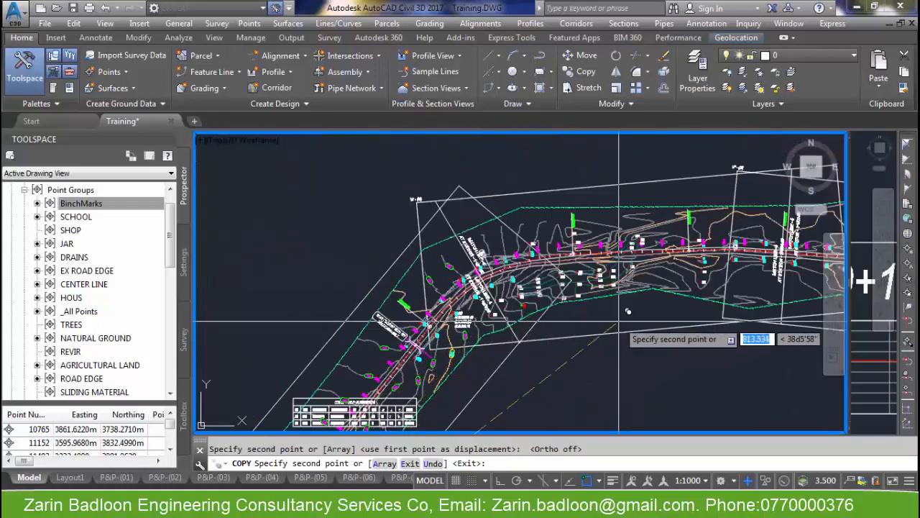
mouse_move(618, 322)
middle_down()
mouse_move(543, 331)
mouse_move(418, 311)
middle_up()
scroll(522, 224, down, 2)
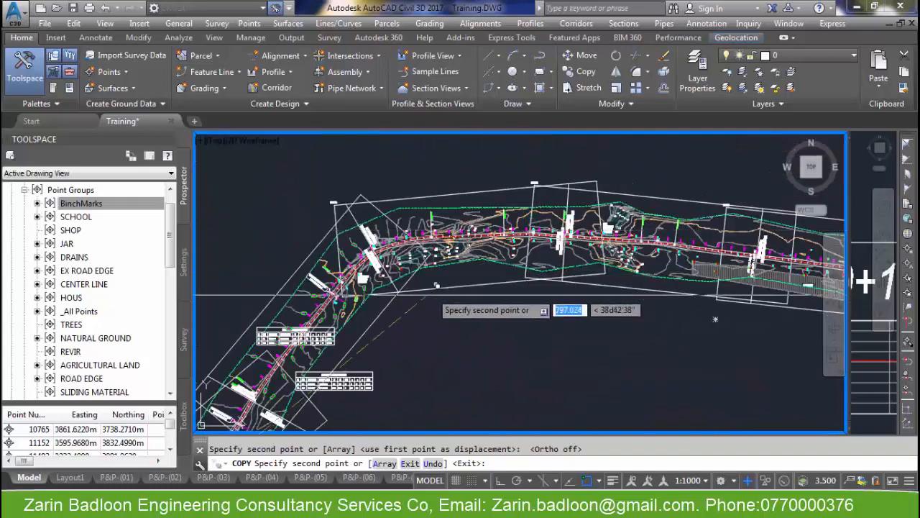
middle_drag(331, 327, 399, 248)
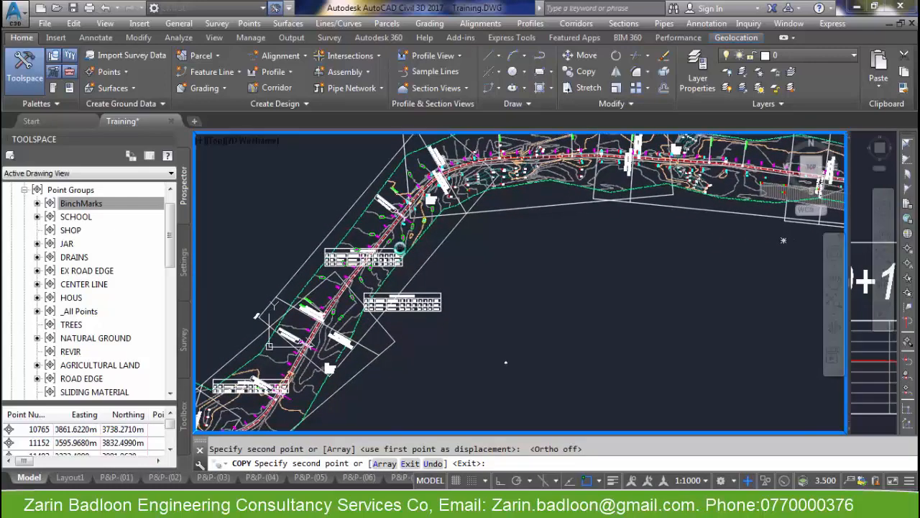
scroll(288, 328, up, 10)
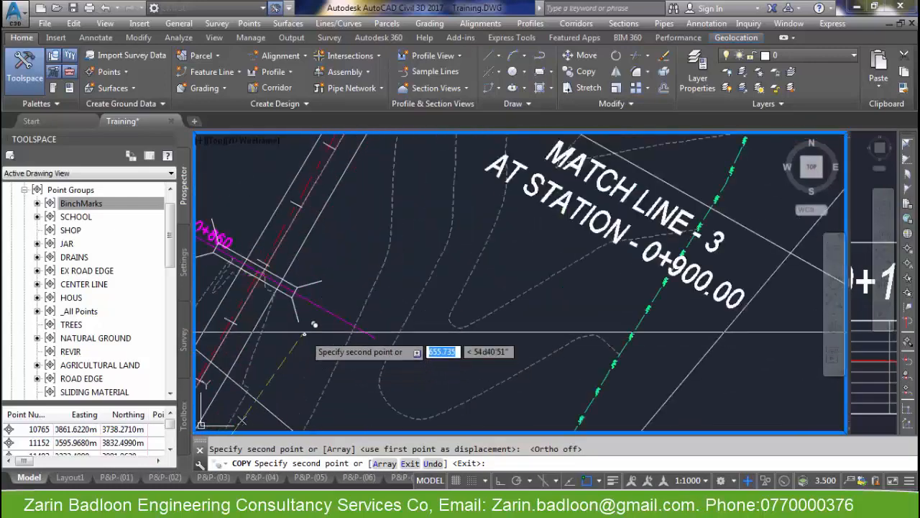
click(281, 233)
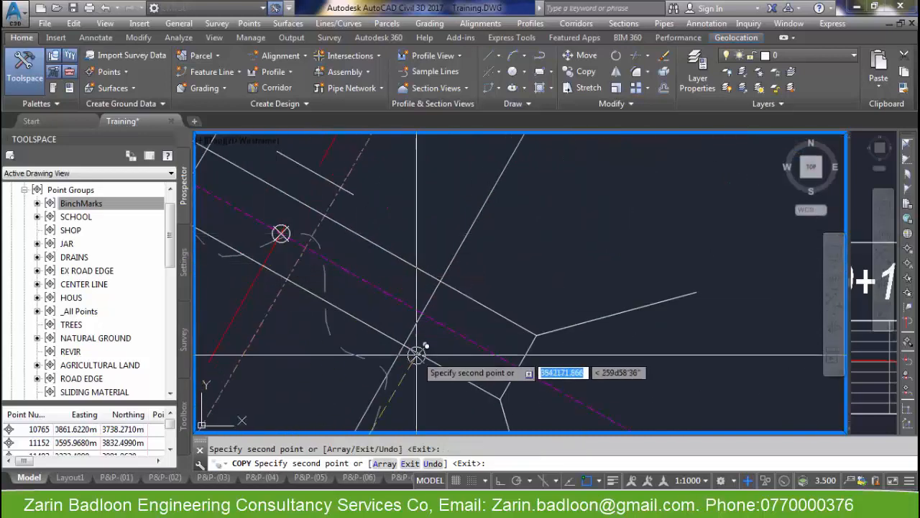
key(Return)
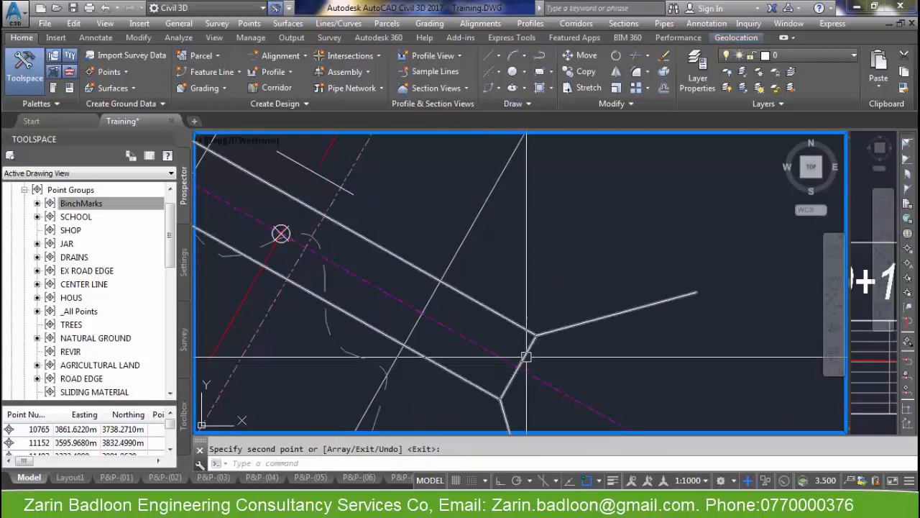
scroll(525, 350, down, 3)
middle_drag(493, 328, 497, 322)
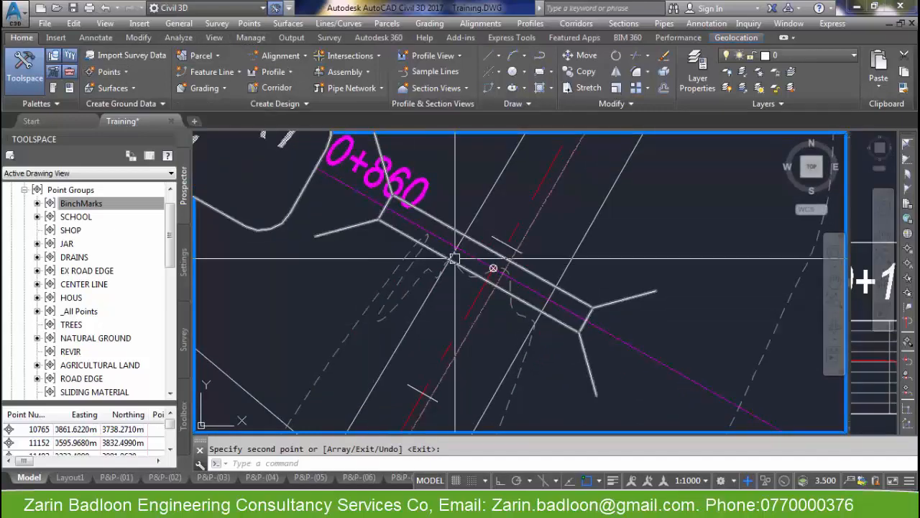
scroll(489, 260, up, 3)
key(Escape)
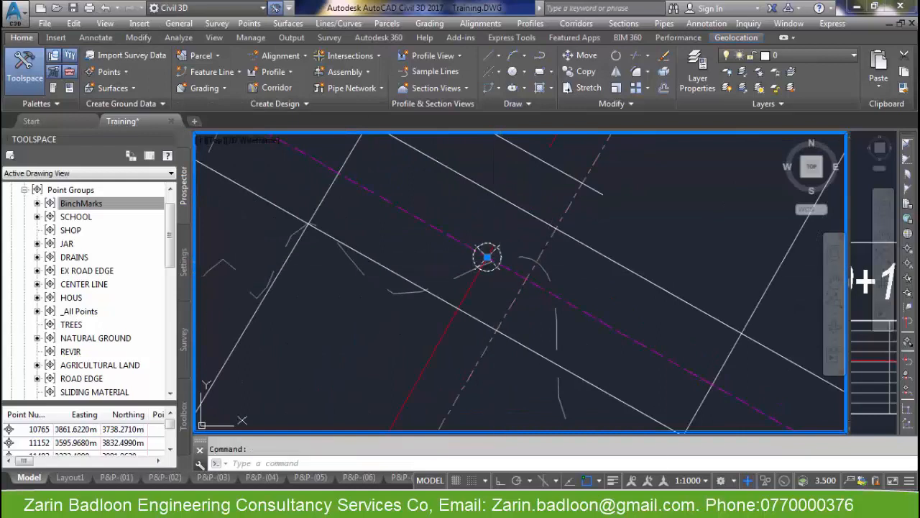
right_click(487, 257)
click(547, 480)
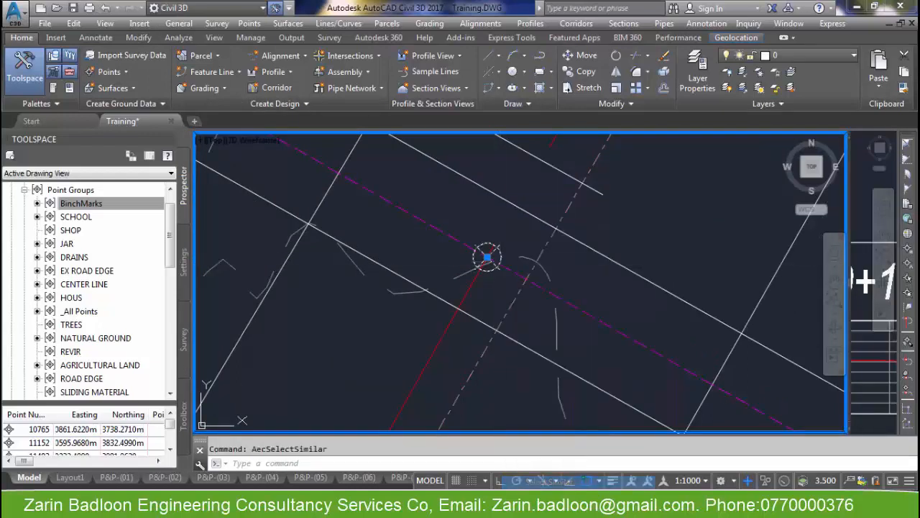
key(Escape)
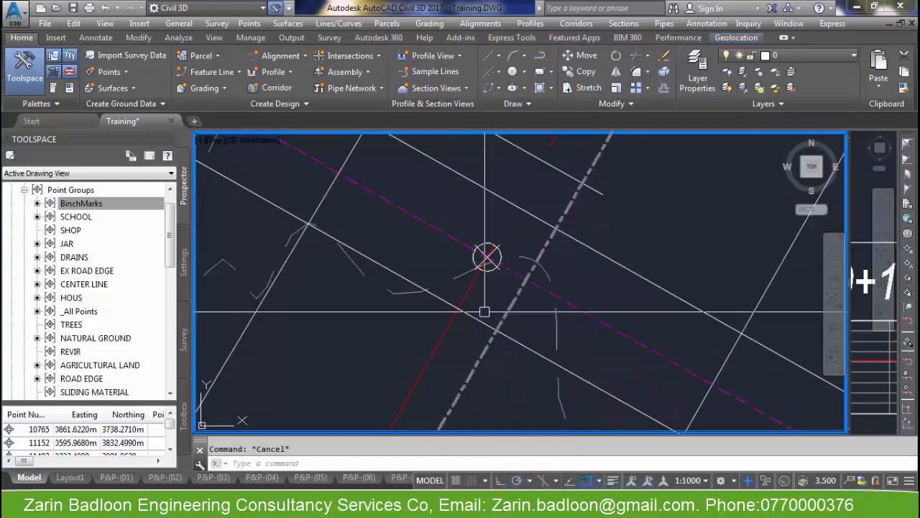
Start projecting the marker blocks at the culverts near stations 0+772 and 0+860 to the road's profile view
scroll(487, 257, down, 5)
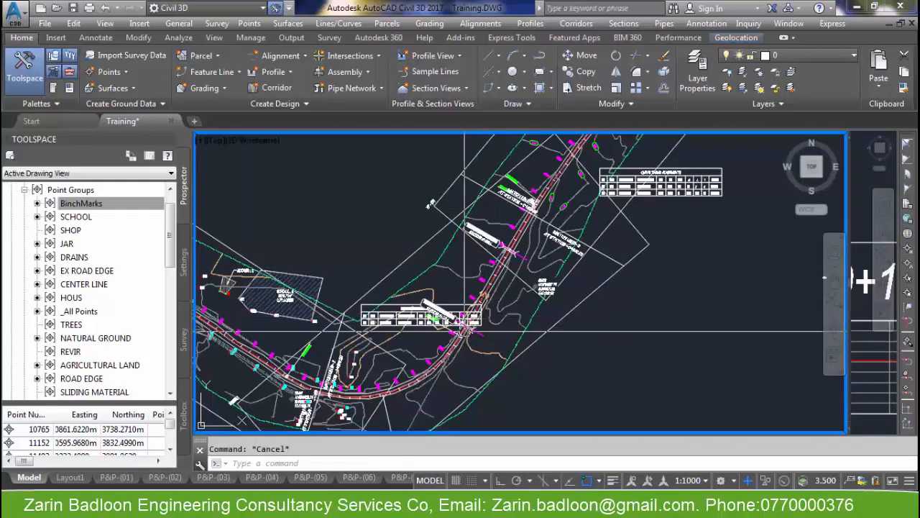
scroll(464, 330, up, 10)
click(511, 312)
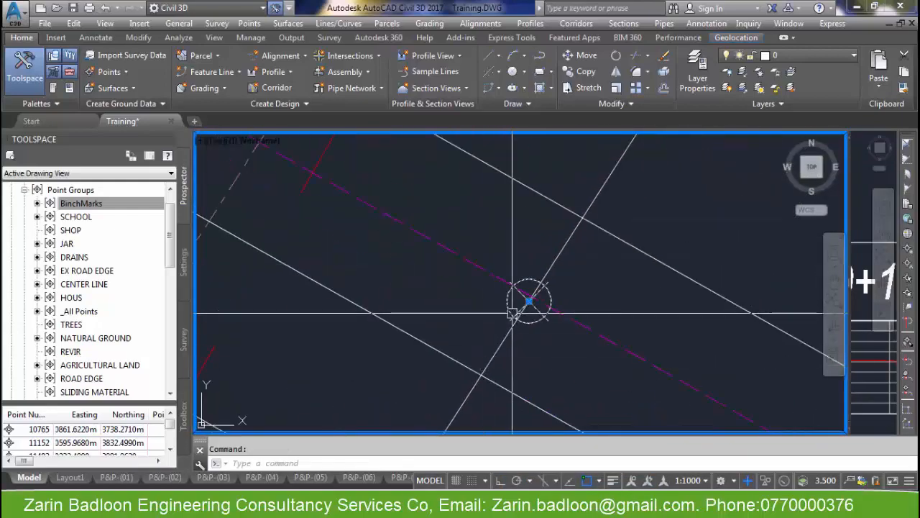
scroll(512, 312, down, 6)
scroll(453, 304, up, 2)
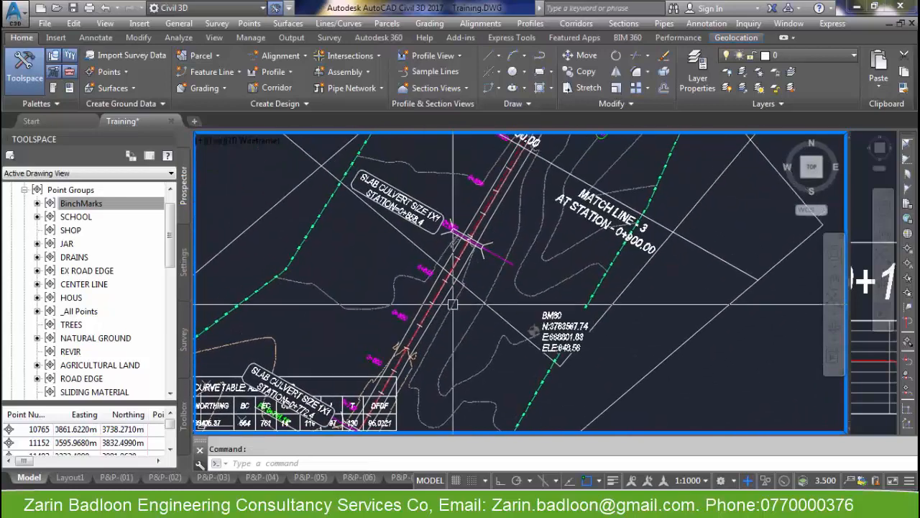
scroll(453, 304, up, 4)
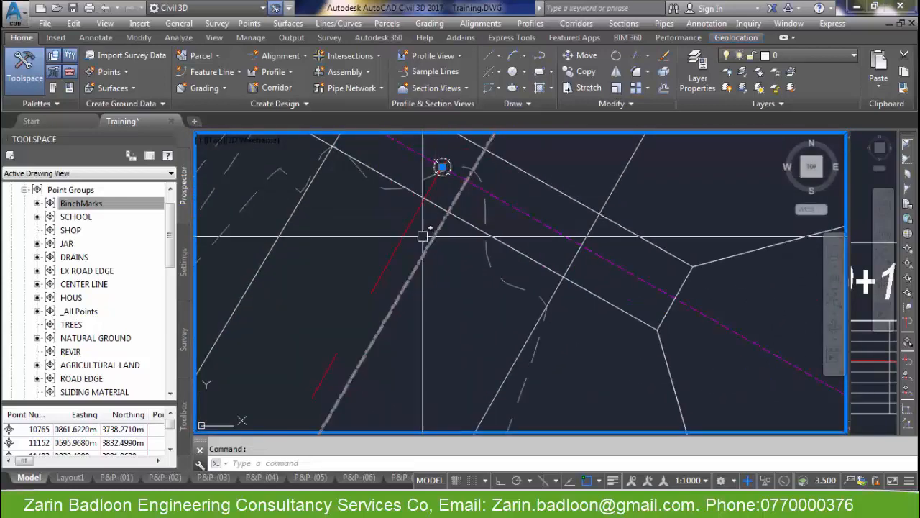
scroll(423, 236, down, 3)
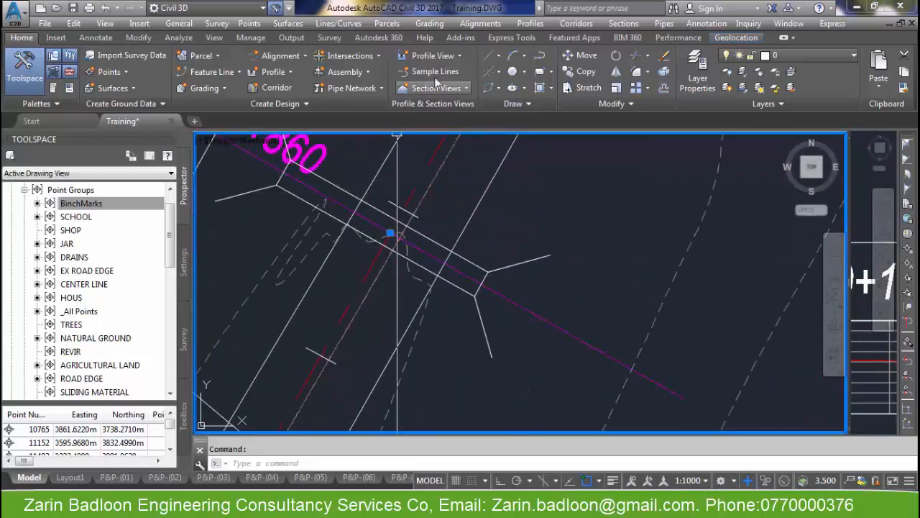
click(457, 56)
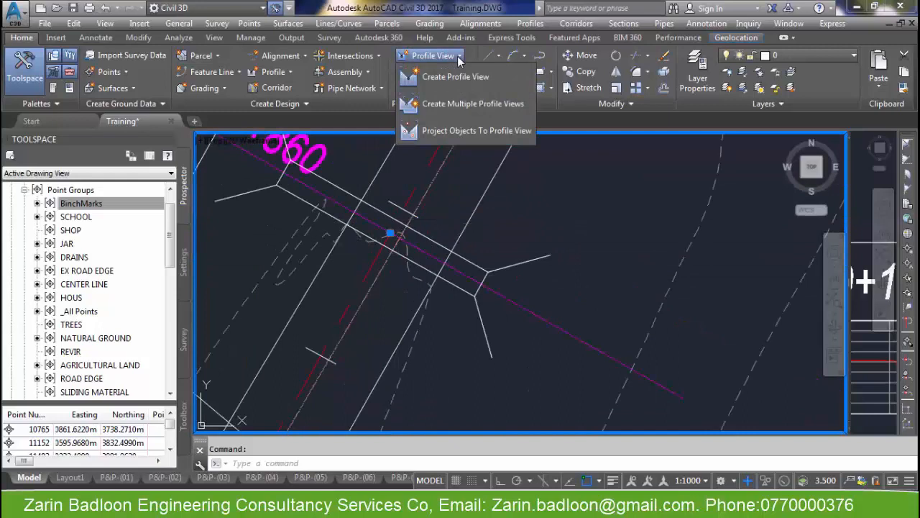
click(445, 134)
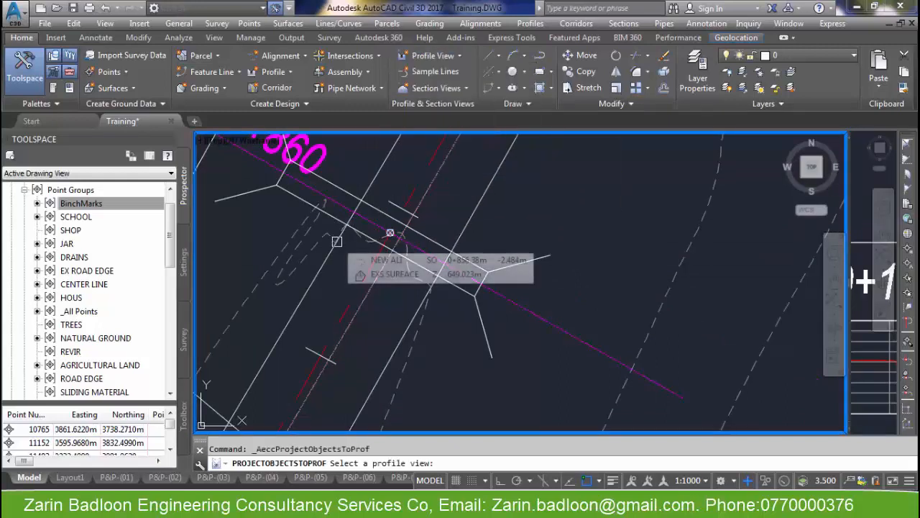
scroll(335, 240, down, 5)
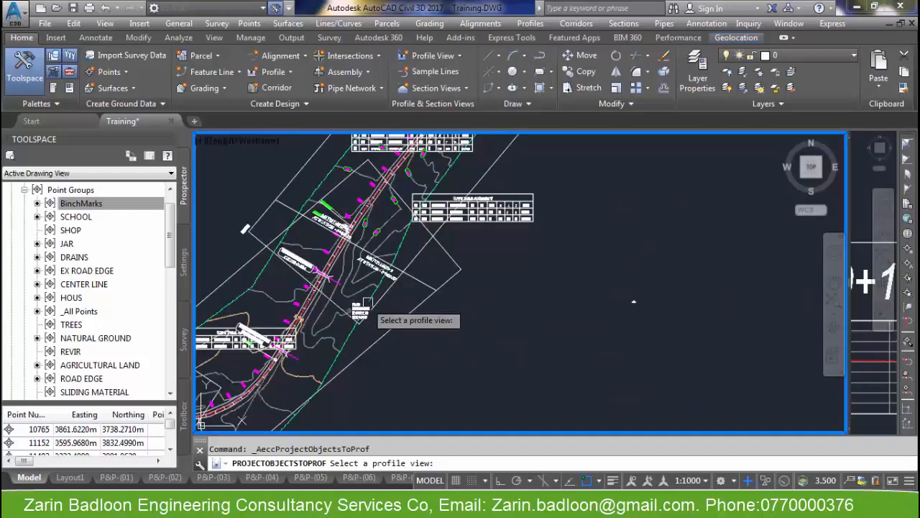
scroll(452, 368, down, 8)
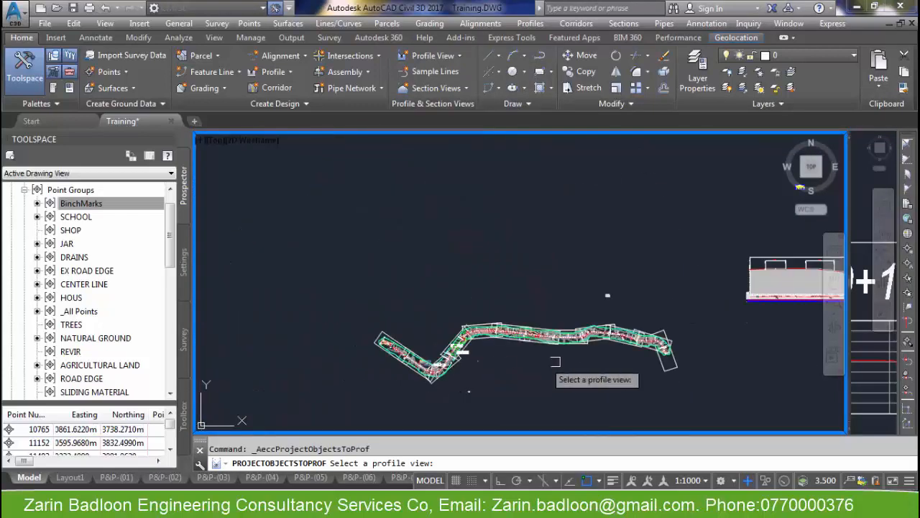
middle_drag(700, 318, 382, 291)
scroll(496, 263, up, 3)
click(494, 262)
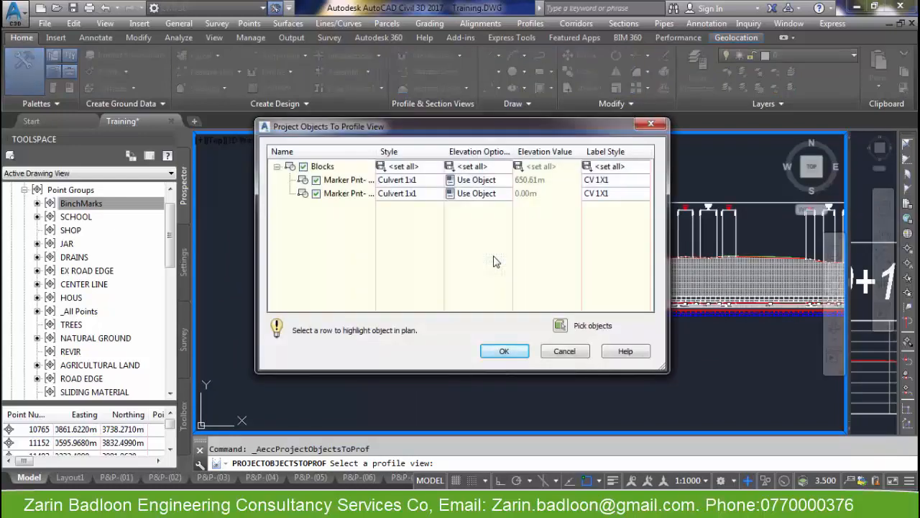
Keep projection style Culvert 1x1 for the first marker and set the elevation option of all blocks to DESING LIN
click(426, 182)
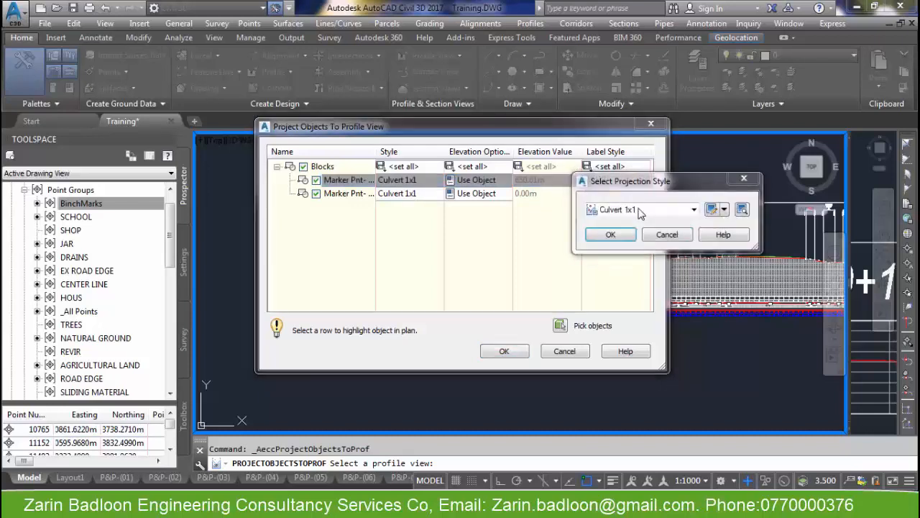
click(639, 209)
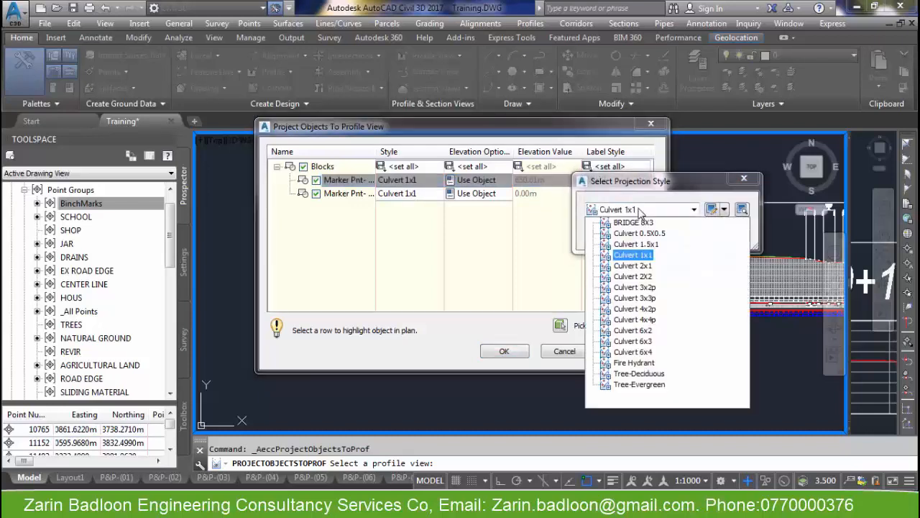
click(634, 255)
click(610, 235)
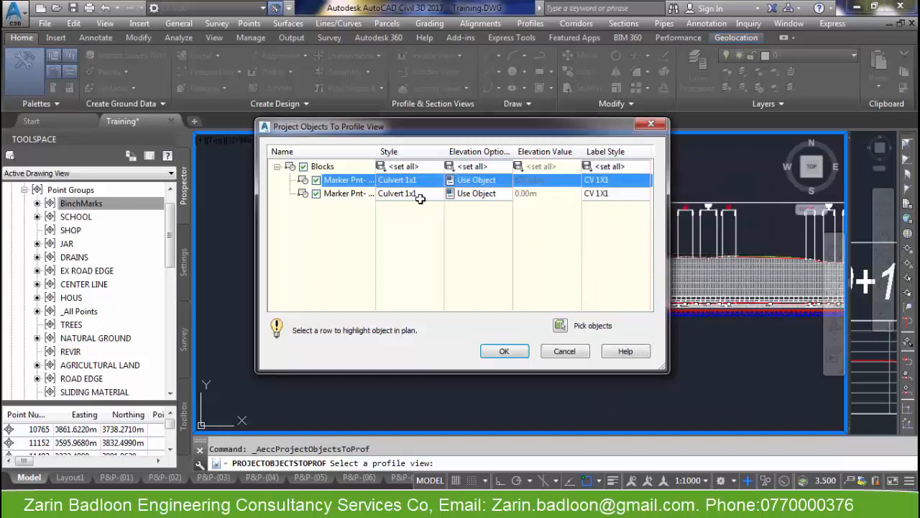
click(492, 167)
click(503, 267)
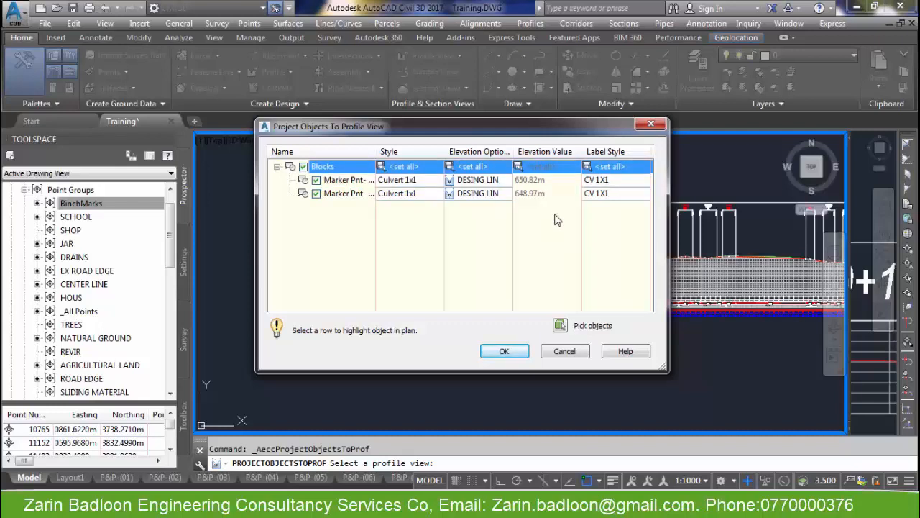
Examine the components and Projection Text contents of the CV 1X1 label style without changing them
click(617, 179)
click(672, 214)
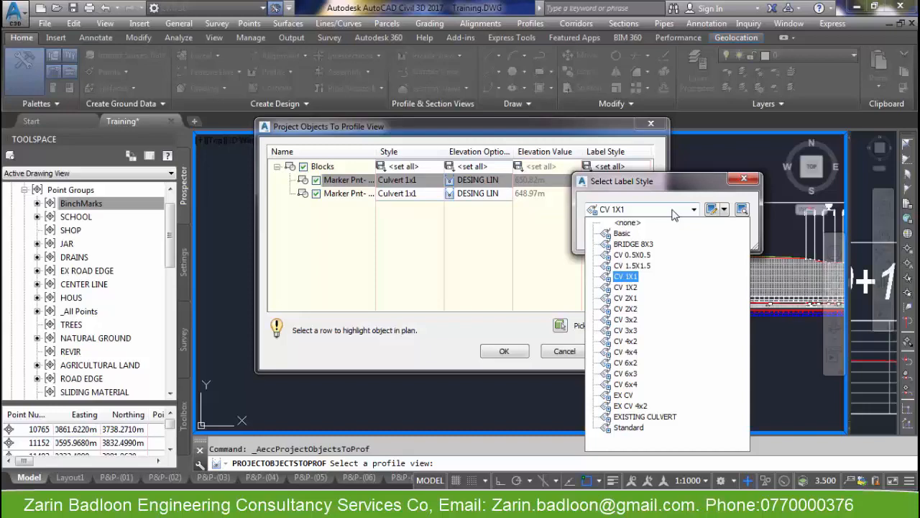
click(672, 213)
click(710, 209)
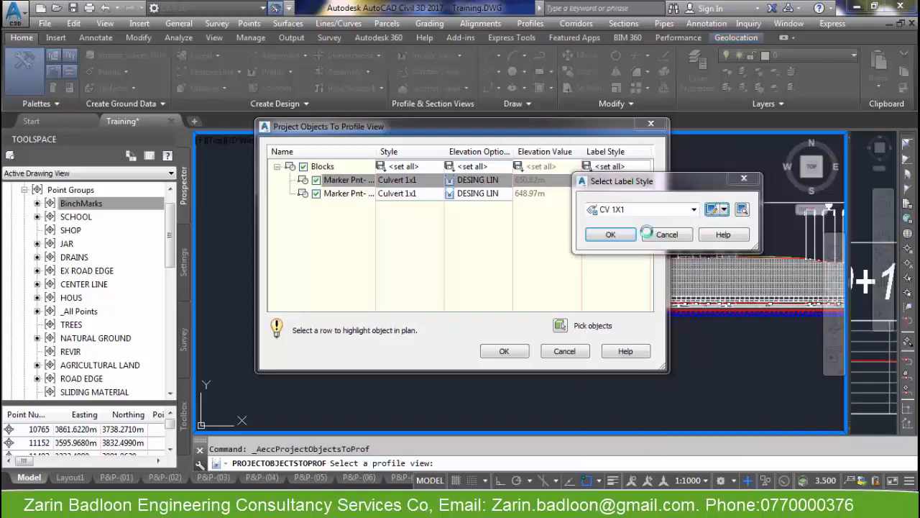
click(338, 268)
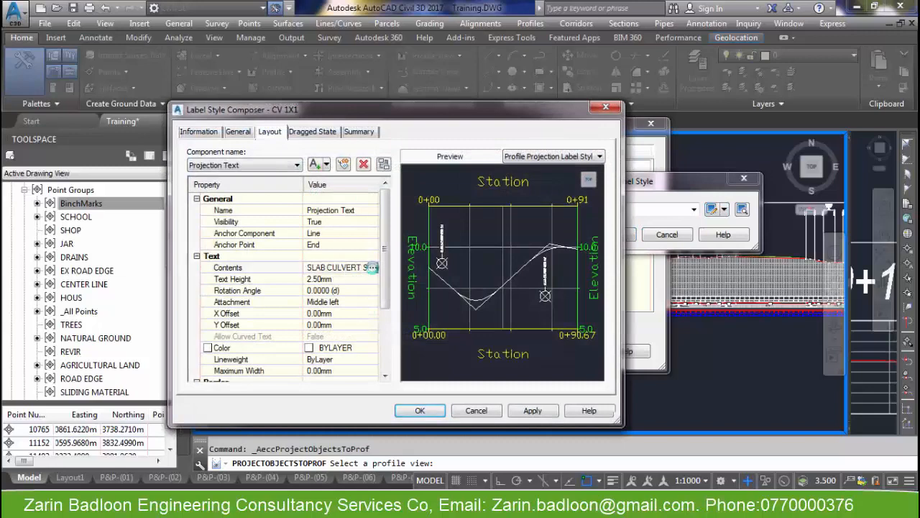
click(371, 268)
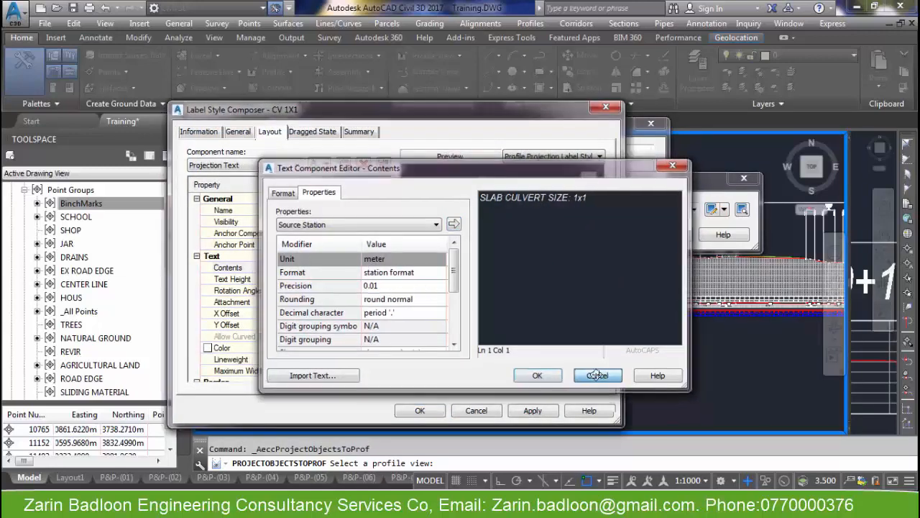
click(538, 376)
click(230, 165)
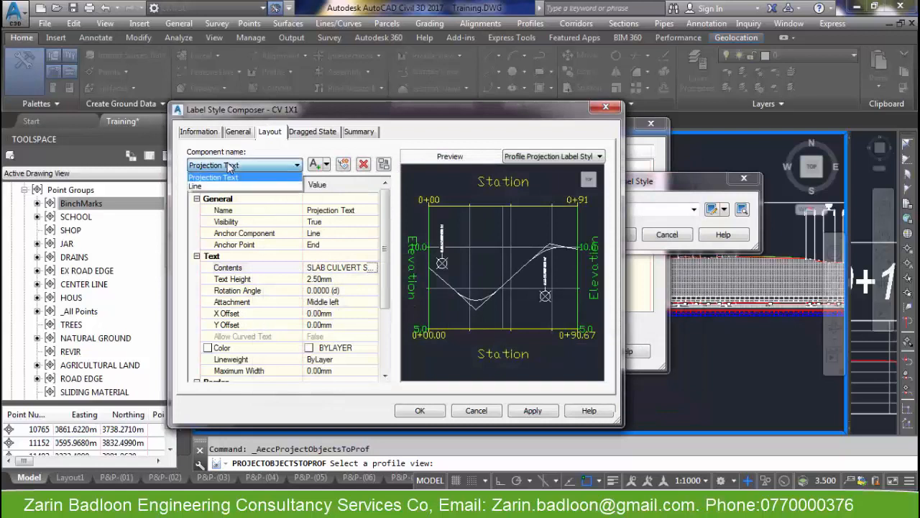
click(230, 177)
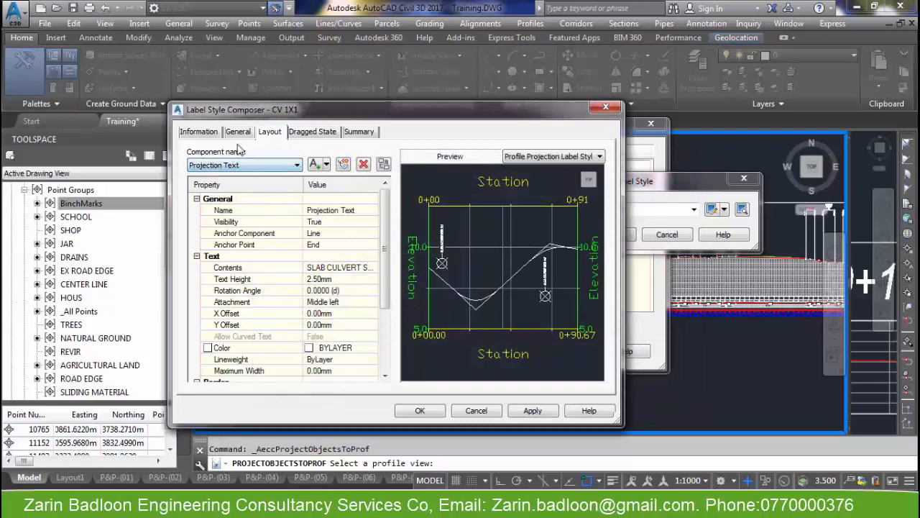
click(332, 269)
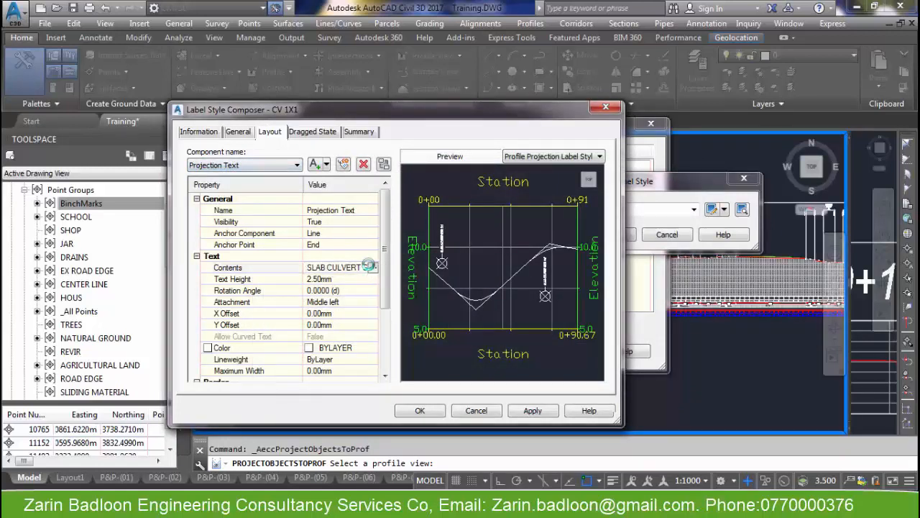
click(369, 266)
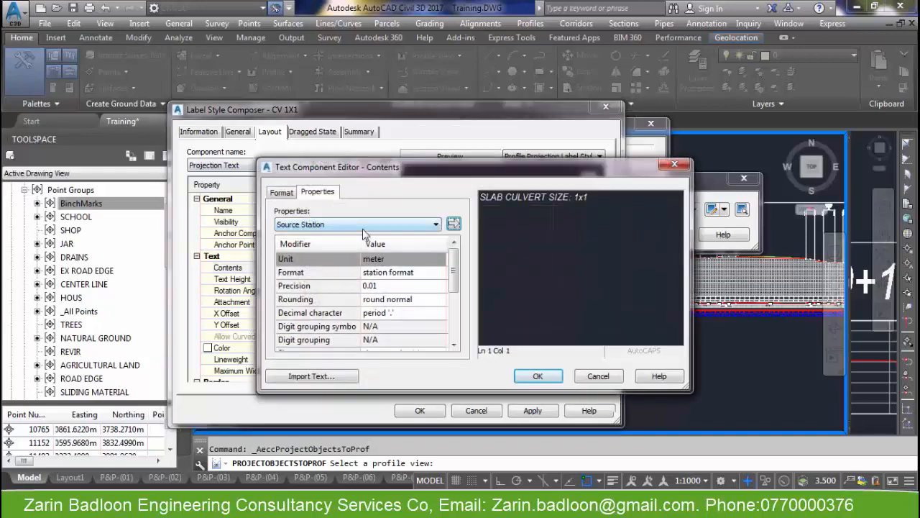
click(595, 377)
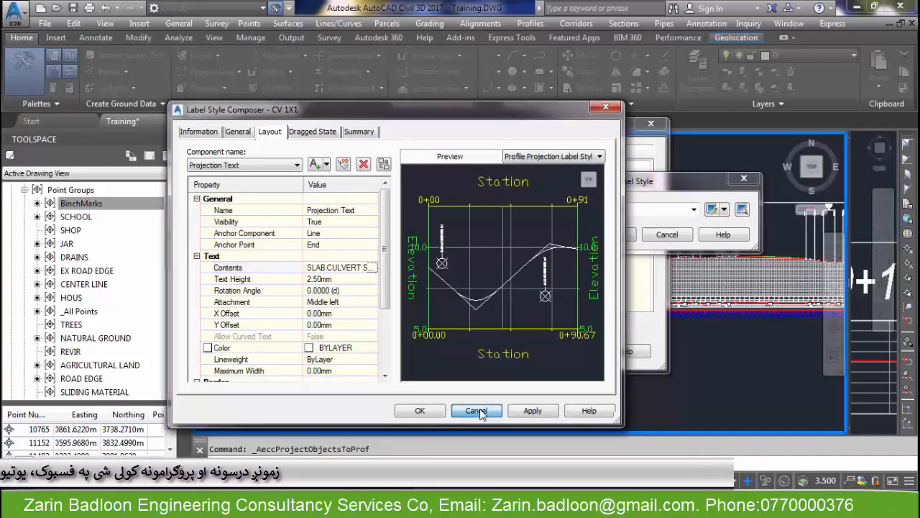
click(476, 411)
click(694, 209)
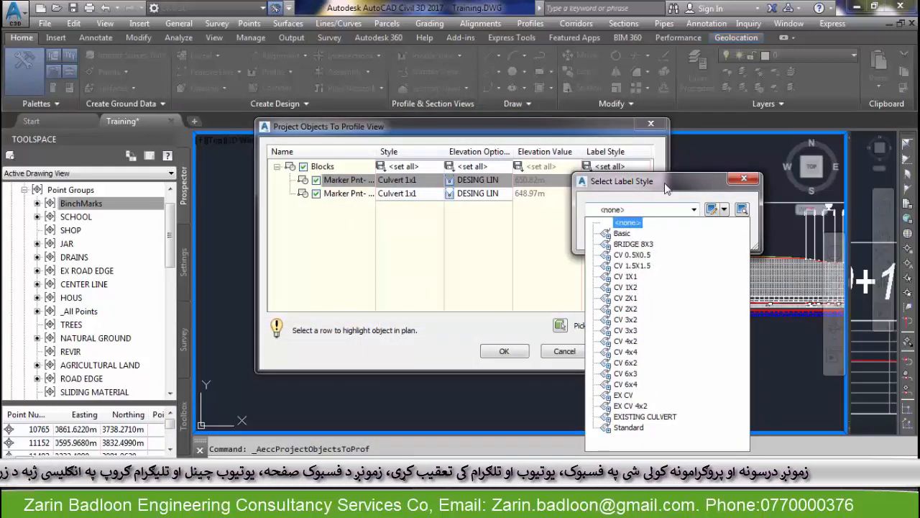
drag(695, 186, 700, 187)
click(744, 184)
Try to add a Block component to the layout of the CV 1X1 label style used for all blocks
click(621, 168)
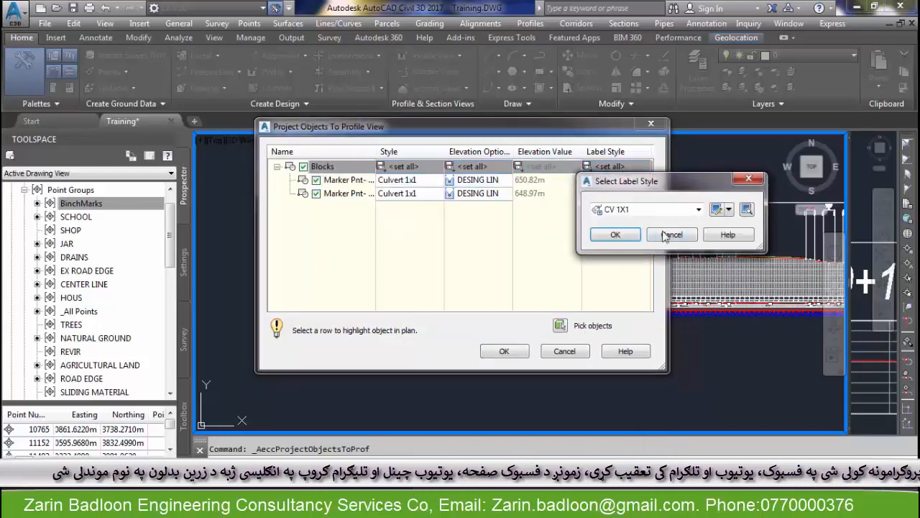
click(729, 210)
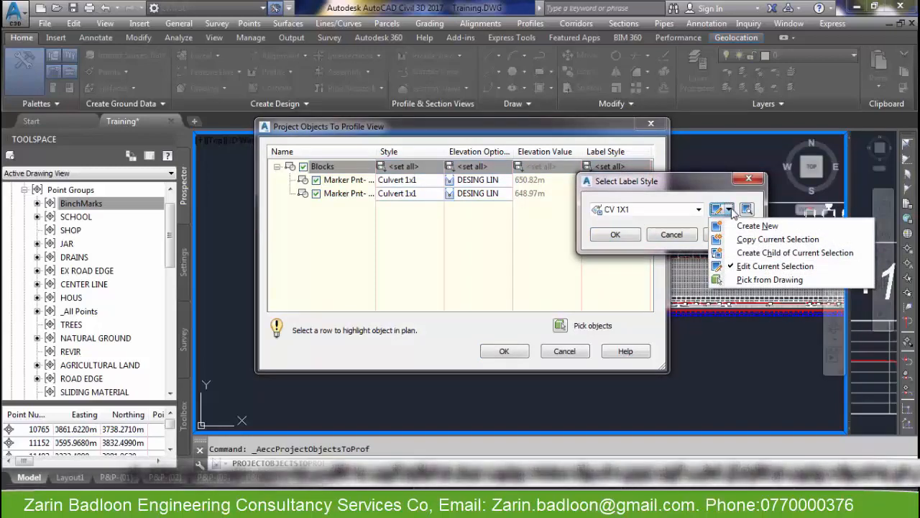
click(719, 210)
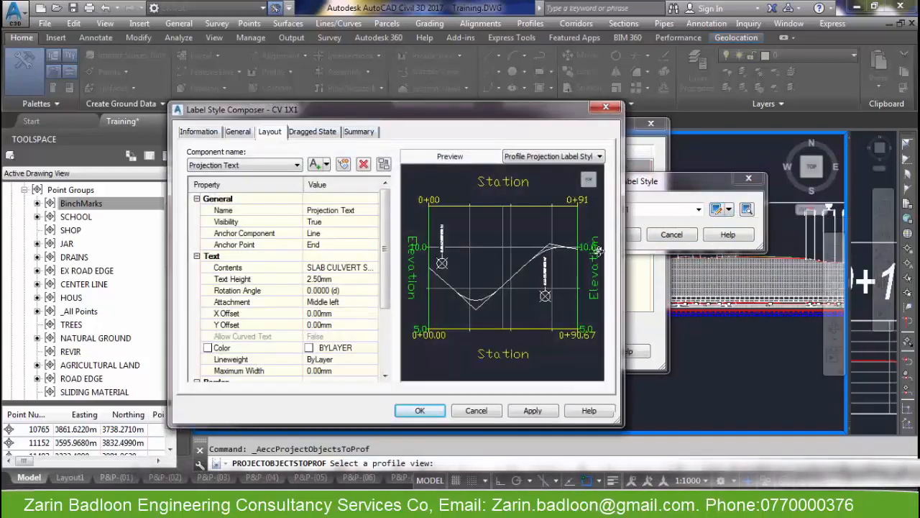
click(288, 166)
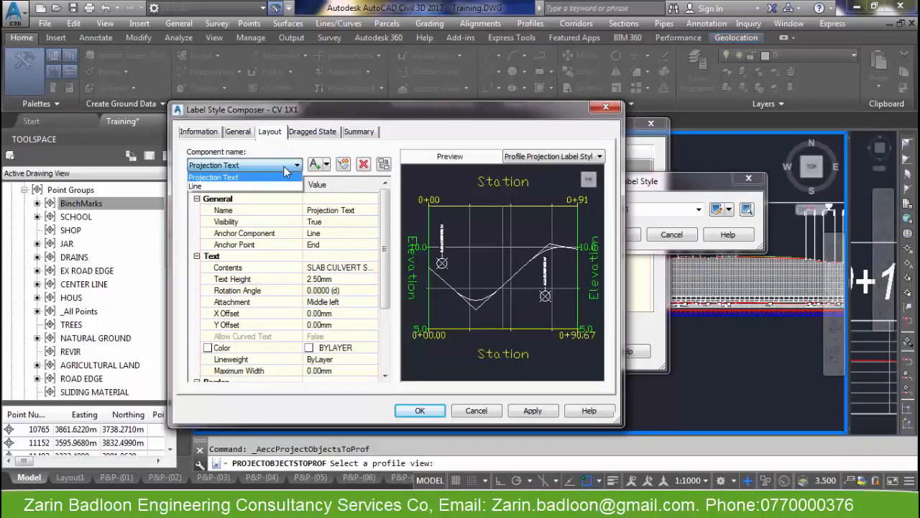
click(327, 165)
click(326, 165)
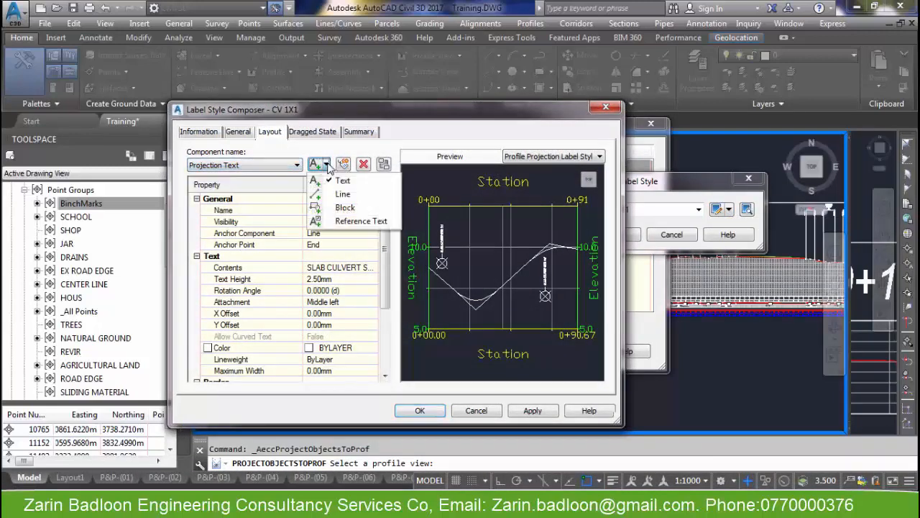
click(342, 207)
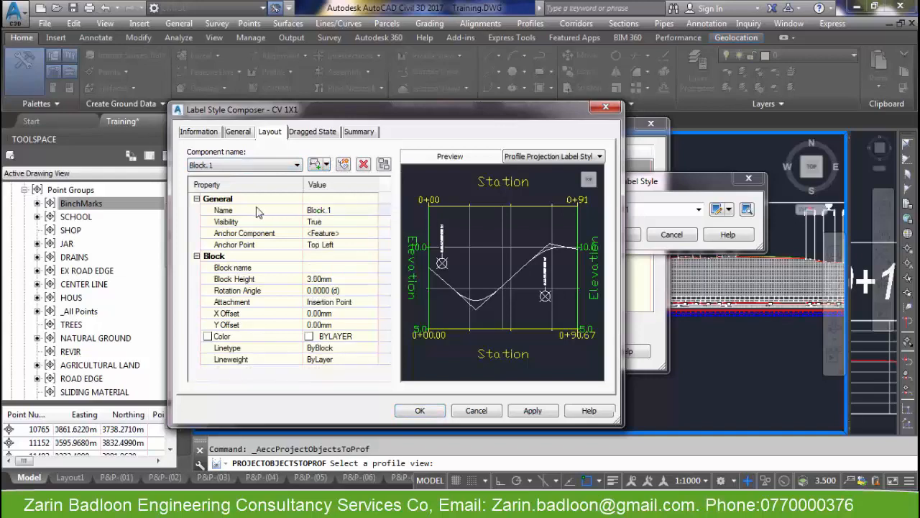
Assign the CULVERT 1X1 PROFIL block to the added block component of the label style
click(371, 268)
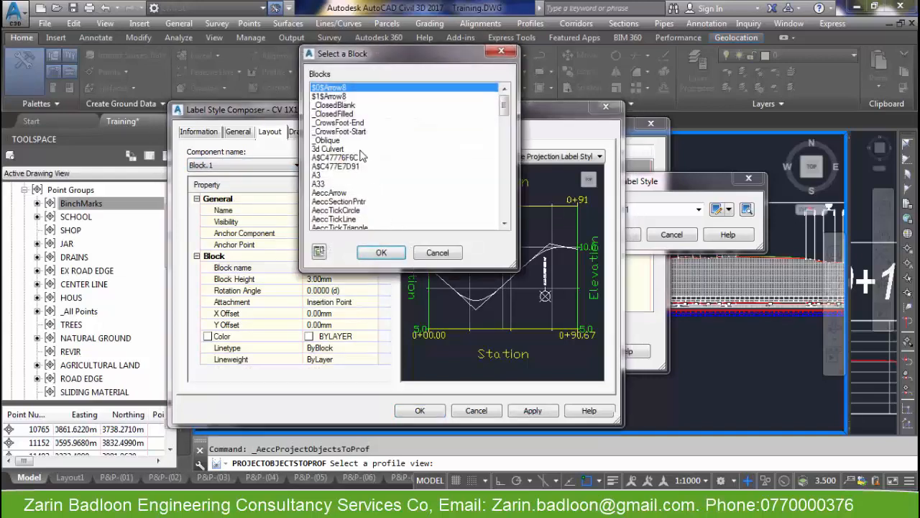
drag(504, 115, 507, 175)
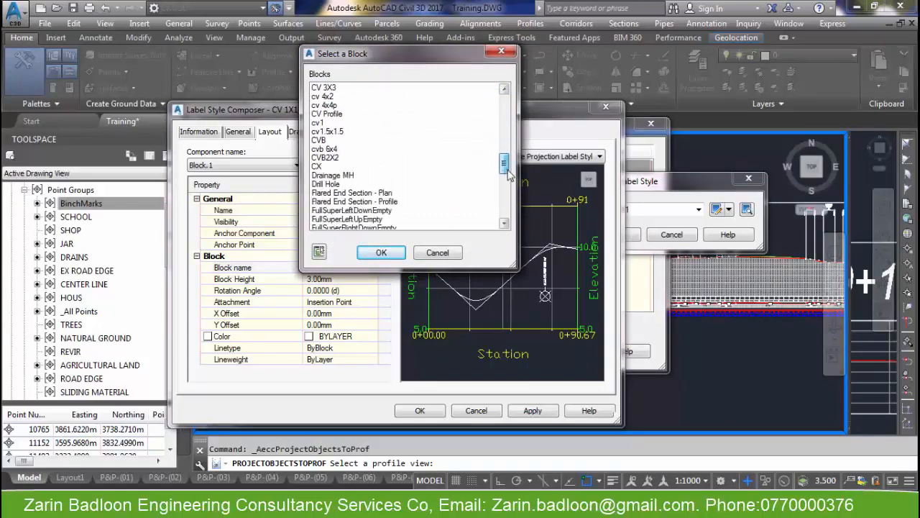
drag(507, 175, 515, 137)
scroll(432, 177, down, 5)
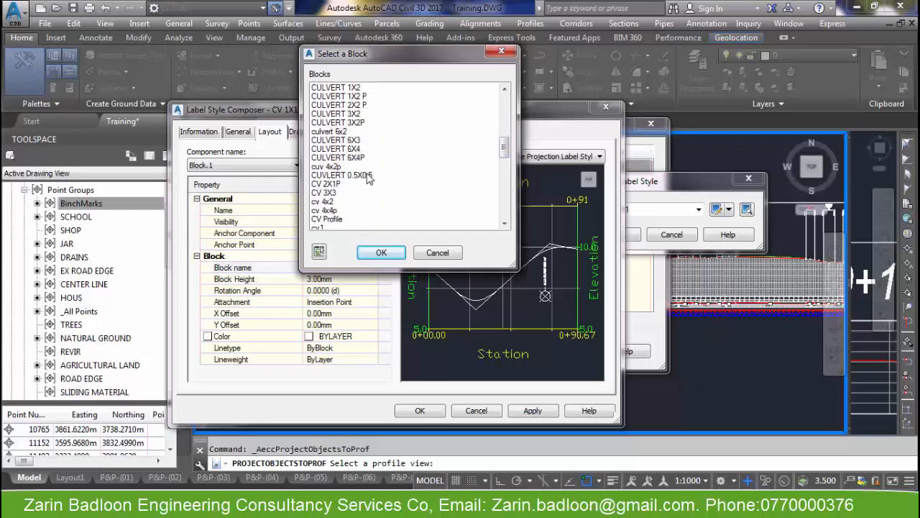
scroll(352, 188, down, 2)
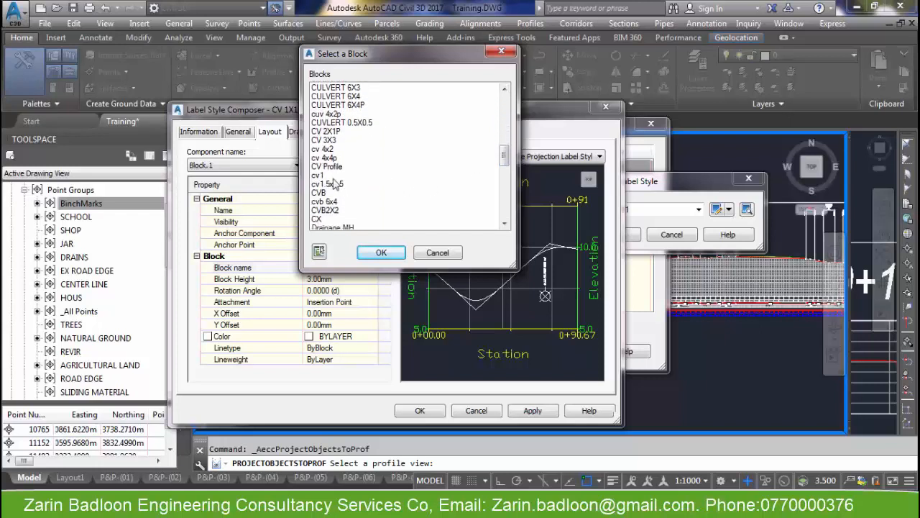
scroll(338, 176, down, 4)
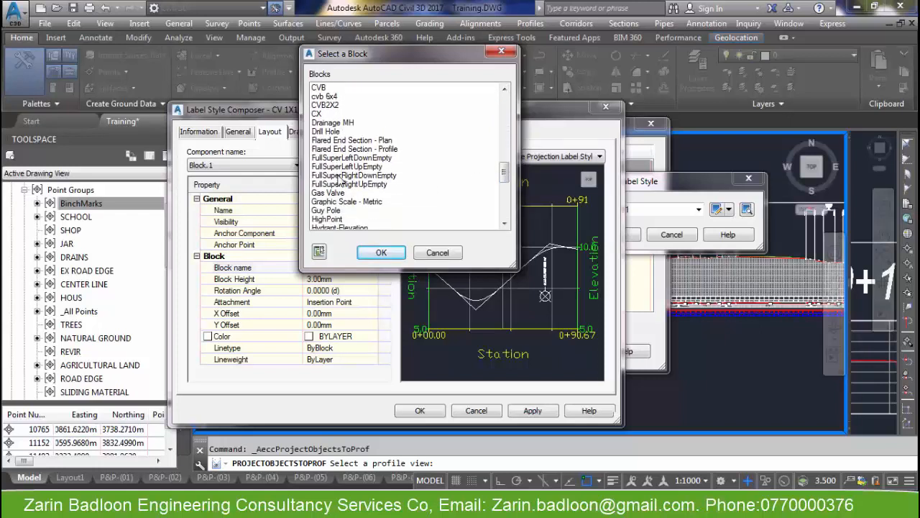
scroll(344, 178, down, 1)
scroll(345, 177, up, 4)
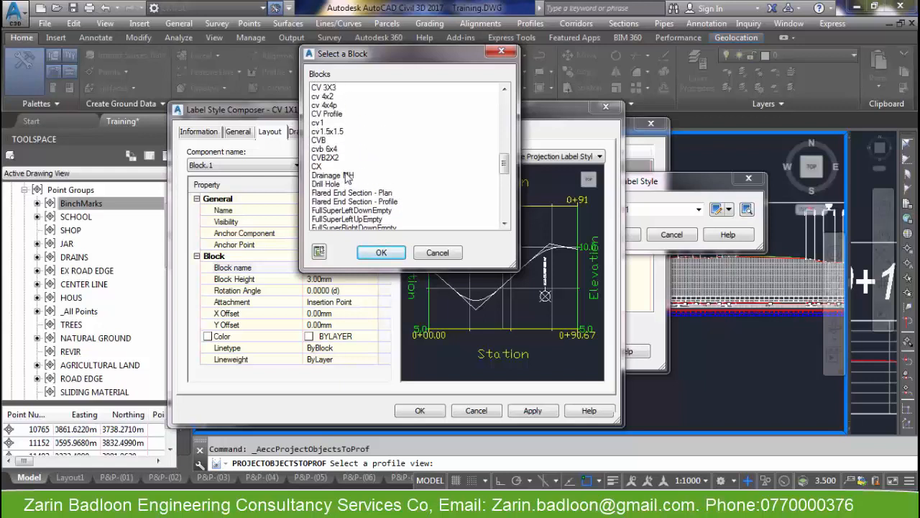
scroll(351, 174, up, 1)
click(335, 141)
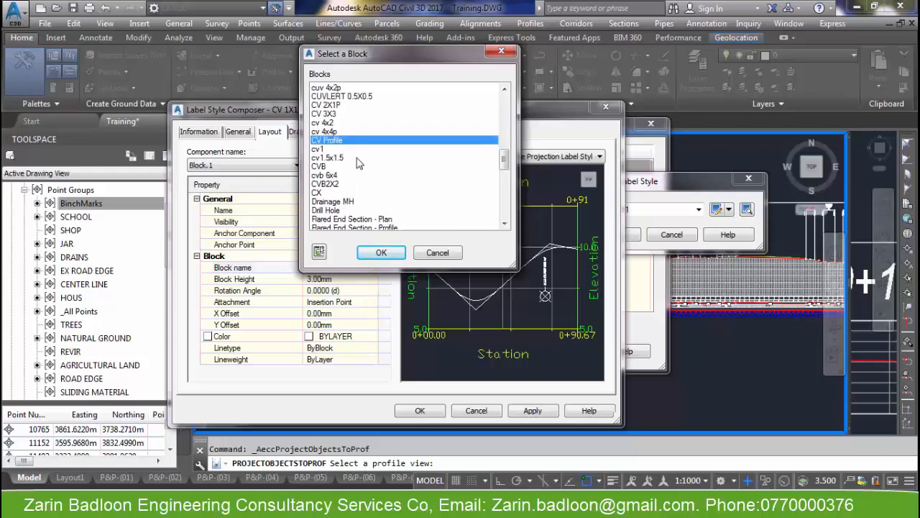
scroll(356, 169, up, 3)
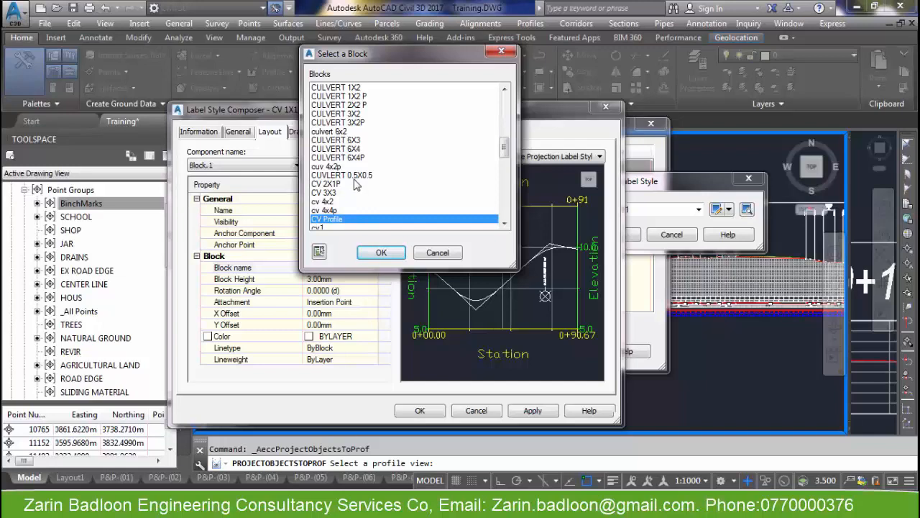
scroll(355, 185, up, 2)
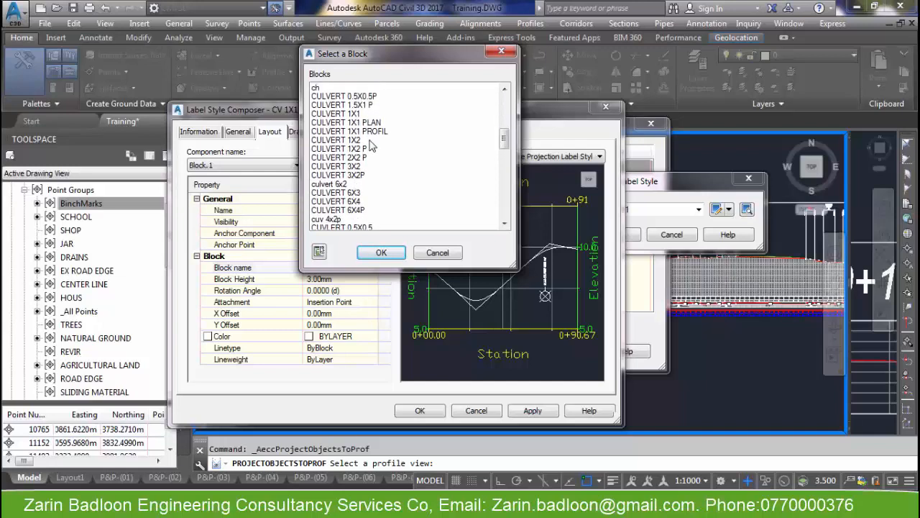
click(373, 133)
click(381, 255)
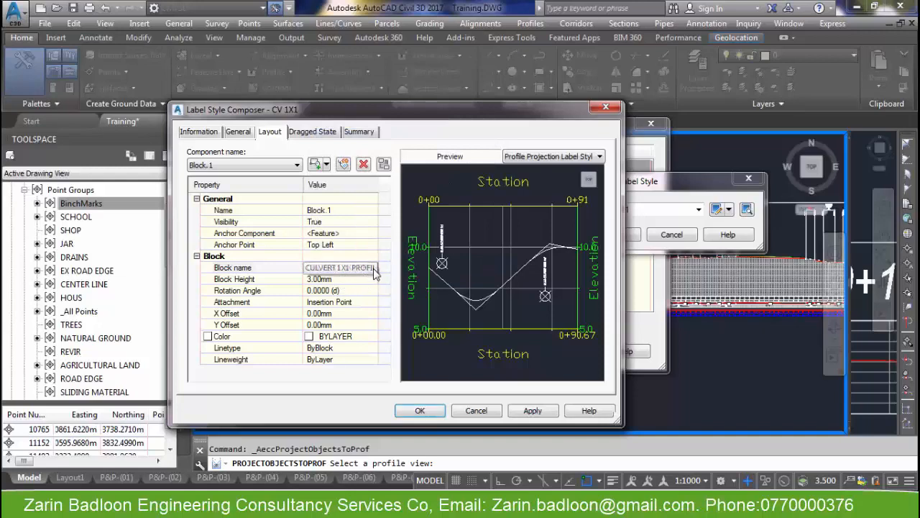
Check the block component's block selection and the component list, and accept the CV 1X1 label style edits
click(352, 267)
click(376, 267)
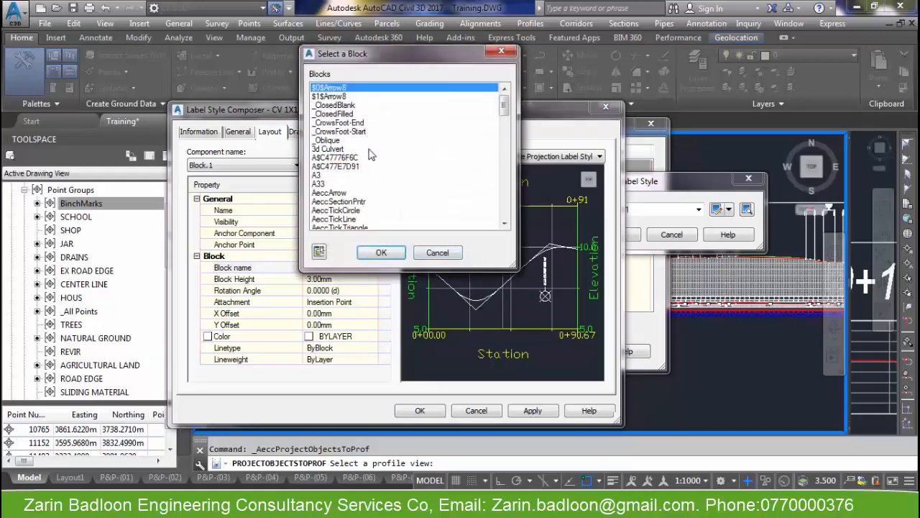
click(430, 255)
click(239, 168)
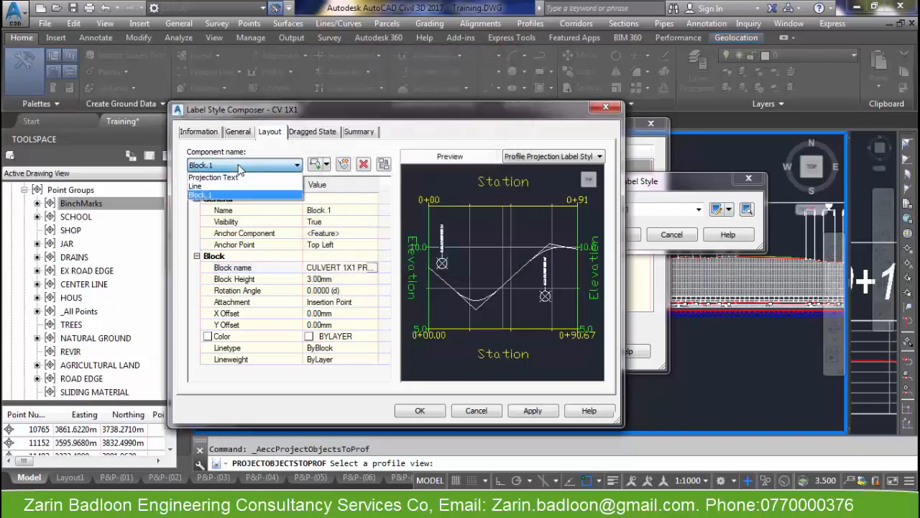
click(239, 168)
click(420, 410)
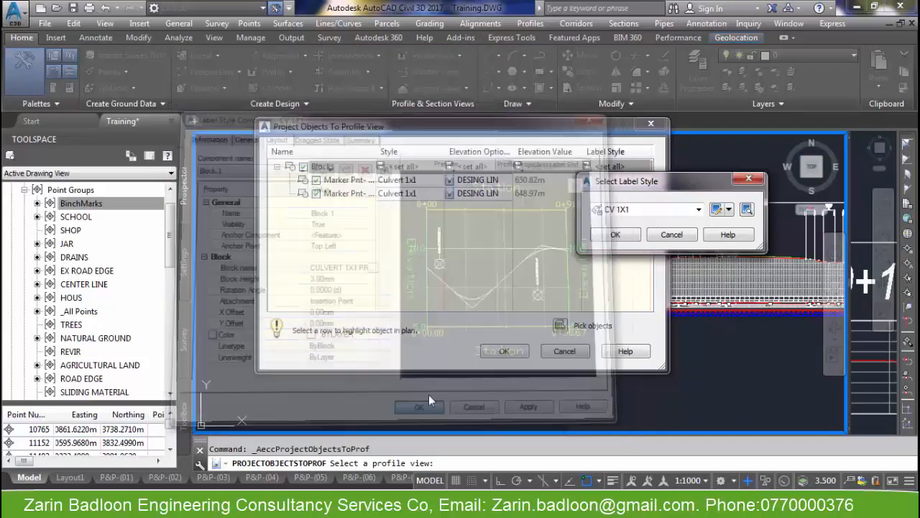
click(652, 210)
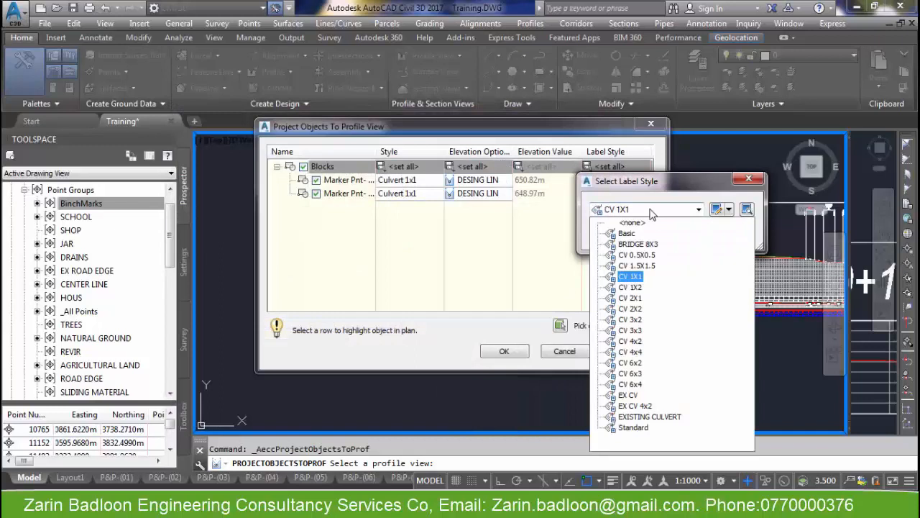
click(649, 223)
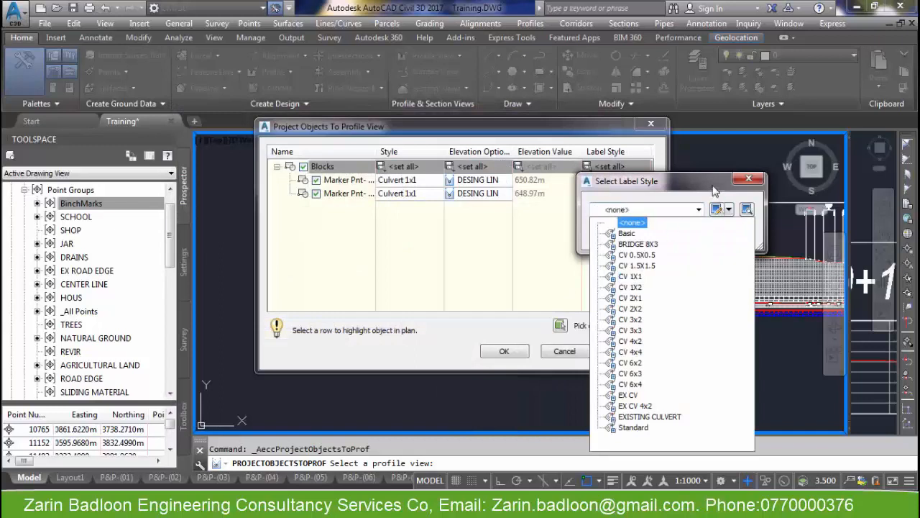
click(714, 191)
click(672, 232)
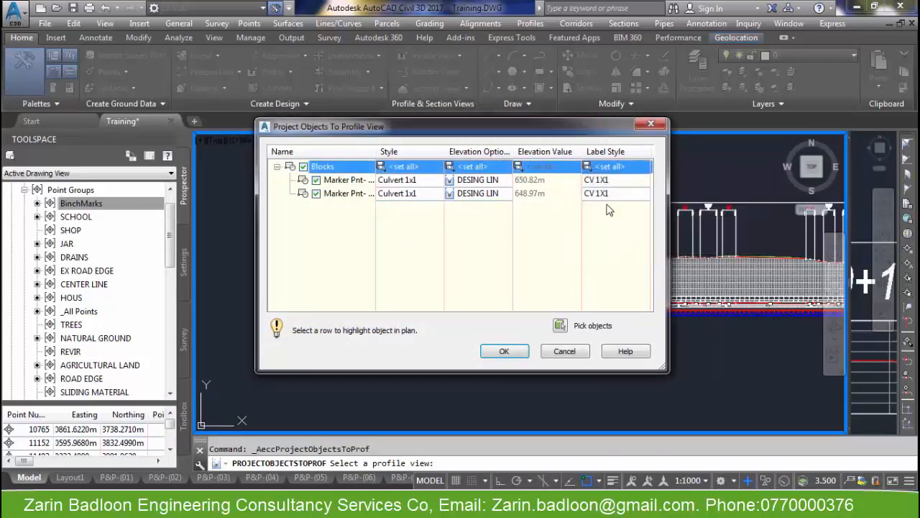
click(615, 167)
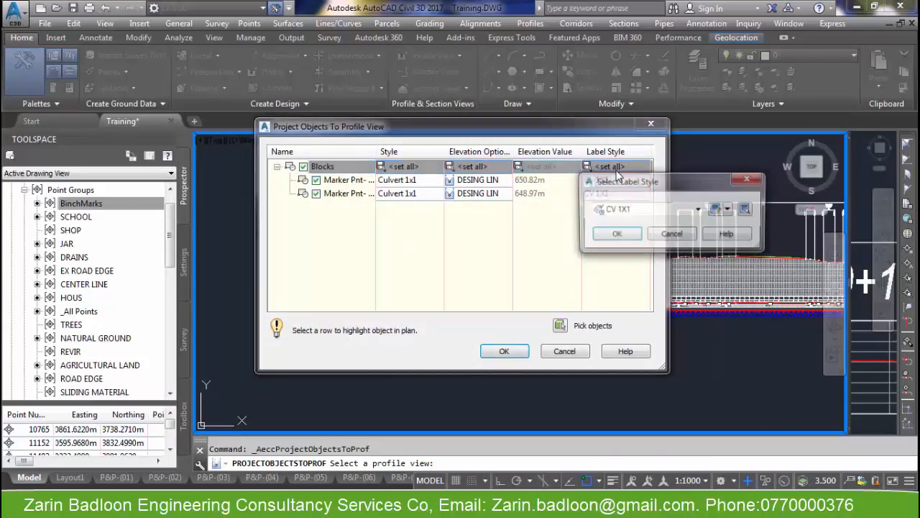
click(745, 181)
Edit the CV 1X1 label style from the first marker's row and add a Block component to its layout
click(629, 180)
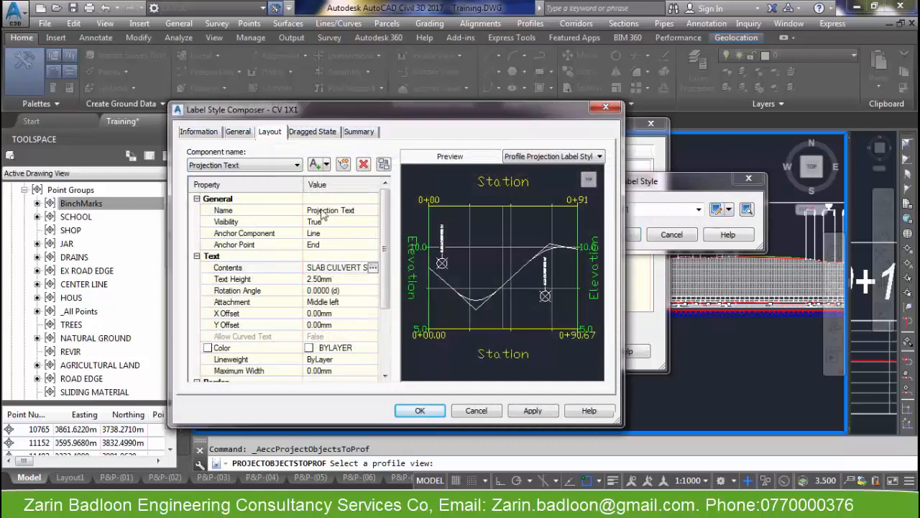
click(260, 166)
click(328, 171)
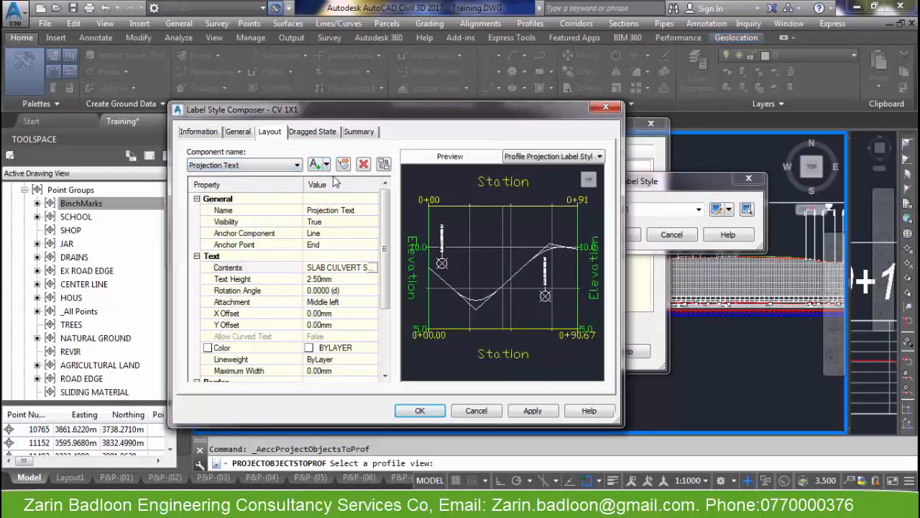
click(326, 165)
click(345, 209)
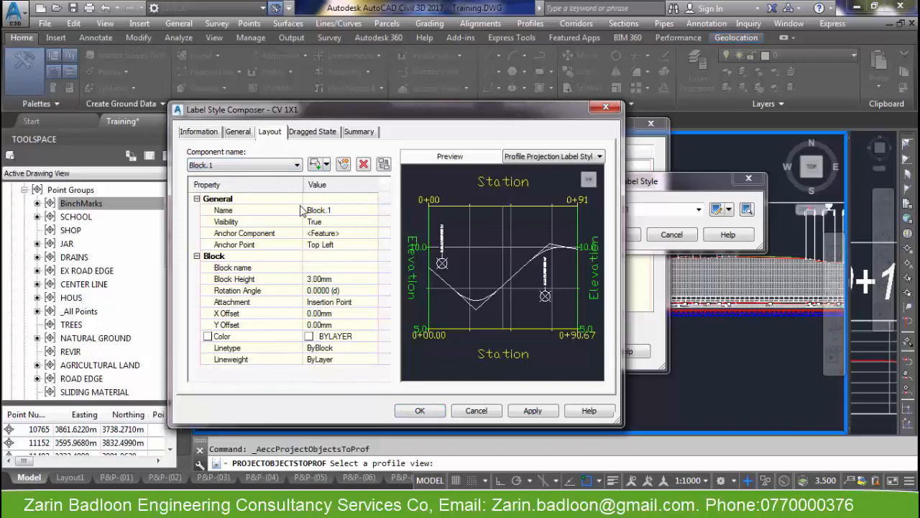
Set the new component's block name to CULVERT 1X1 PROFIL and accept the label style changes
click(350, 269)
click(372, 269)
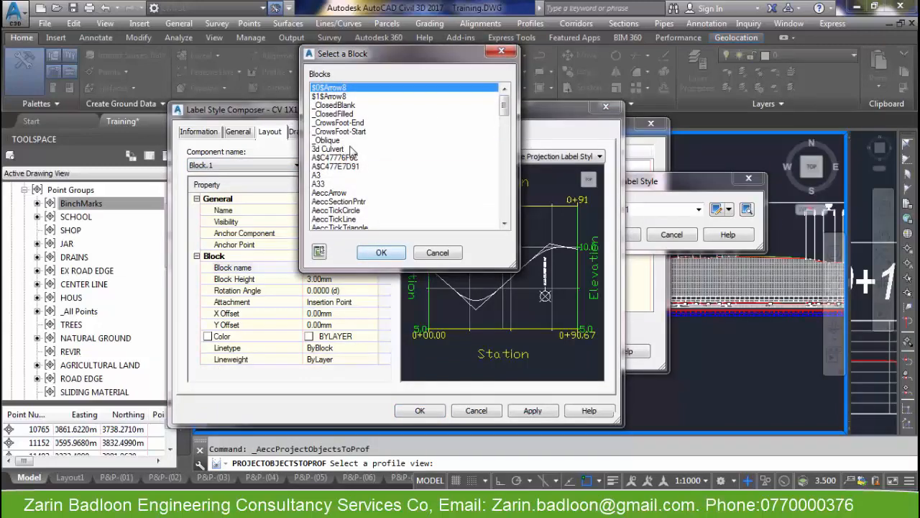
scroll(363, 166, down, 4)
scroll(363, 167, down, 5)
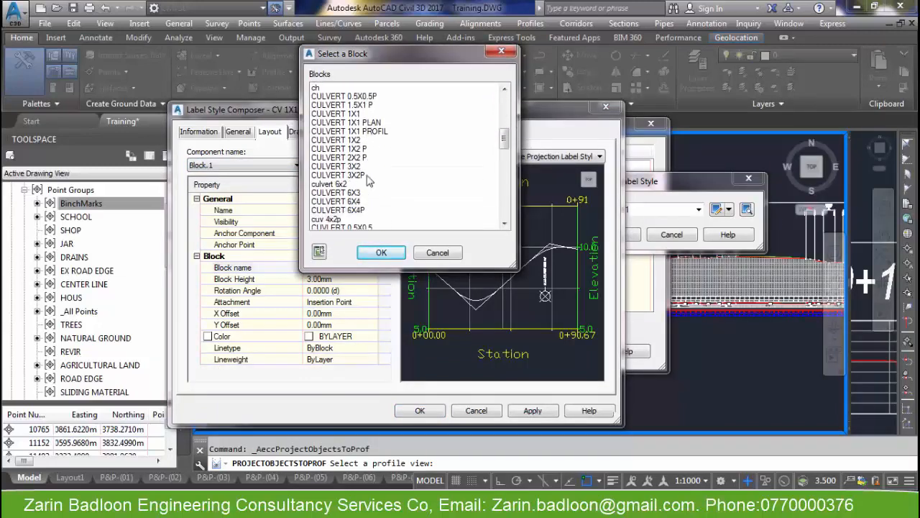
click(372, 140)
click(372, 131)
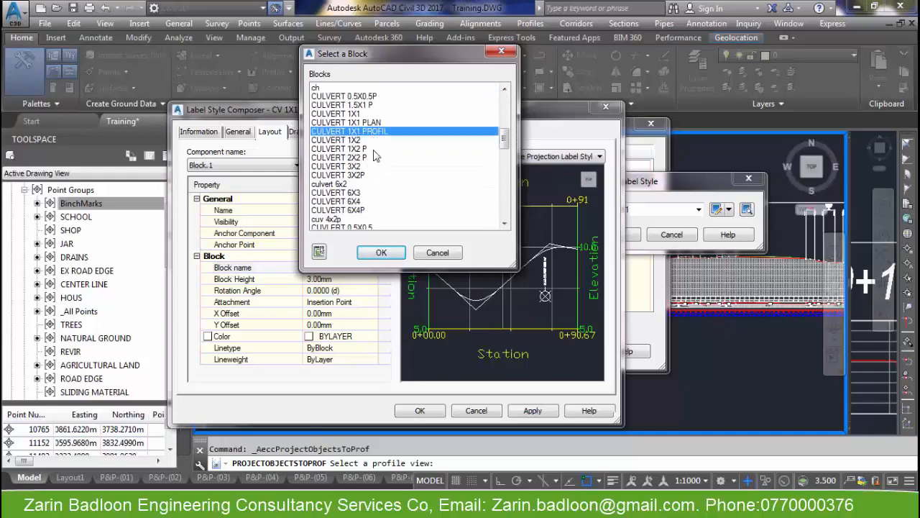
click(381, 253)
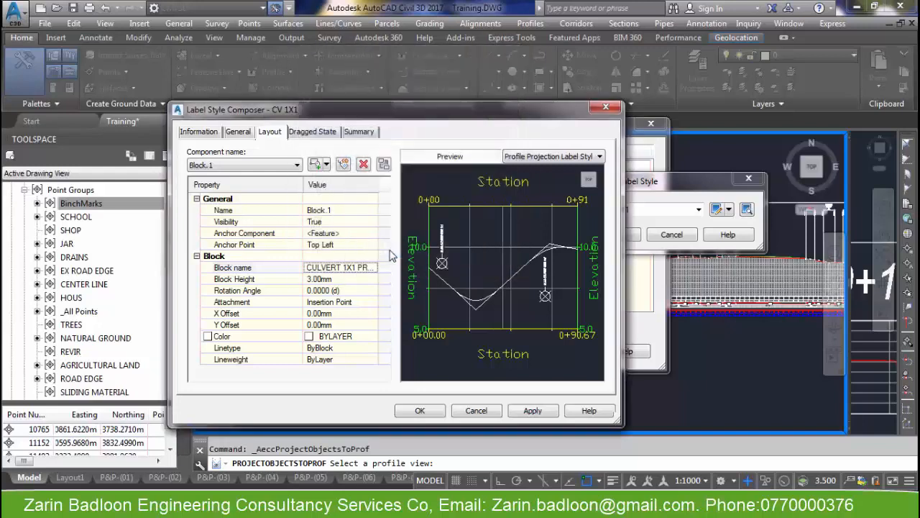
click(433, 414)
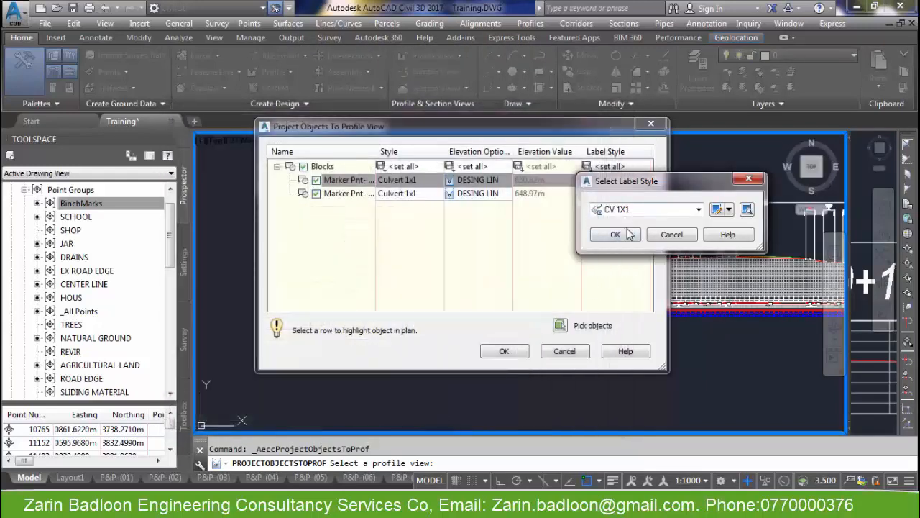
Open the CV 1X1 label style for editing and check its block component's block selection
click(698, 210)
click(699, 211)
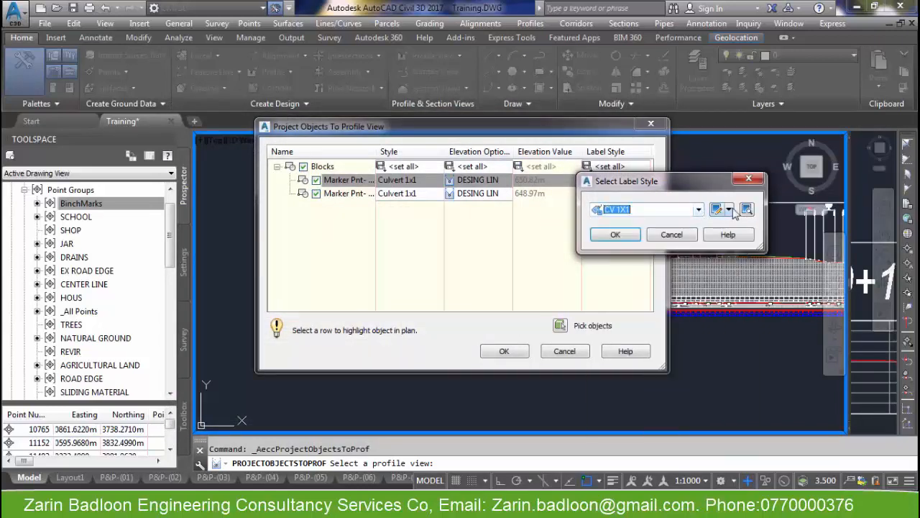
click(729, 209)
click(721, 212)
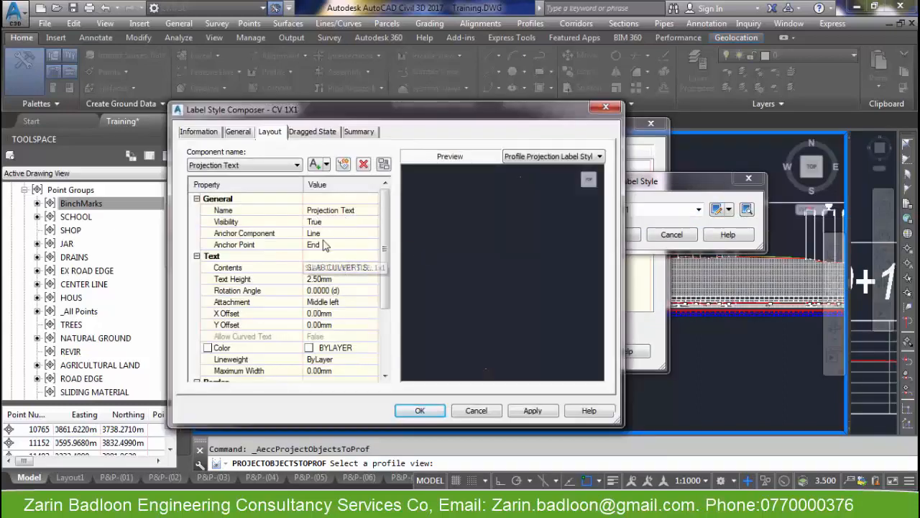
click(252, 164)
click(228, 196)
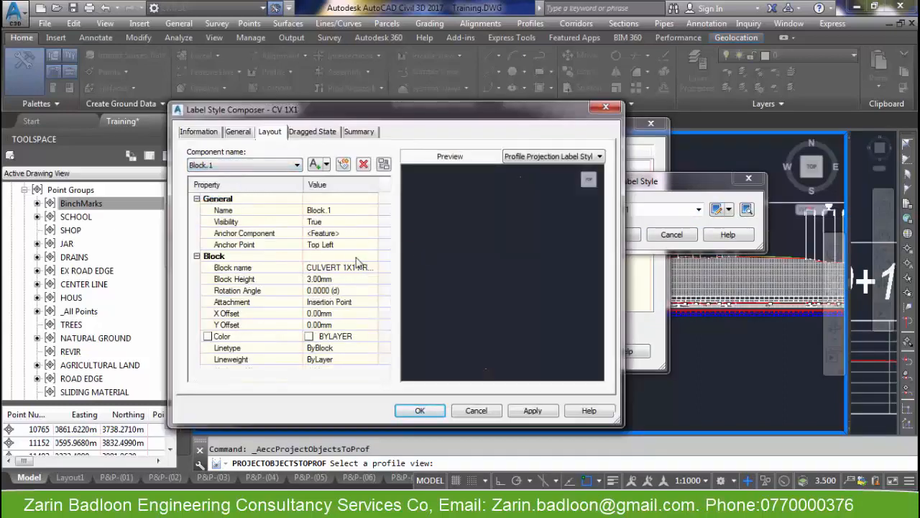
click(359, 267)
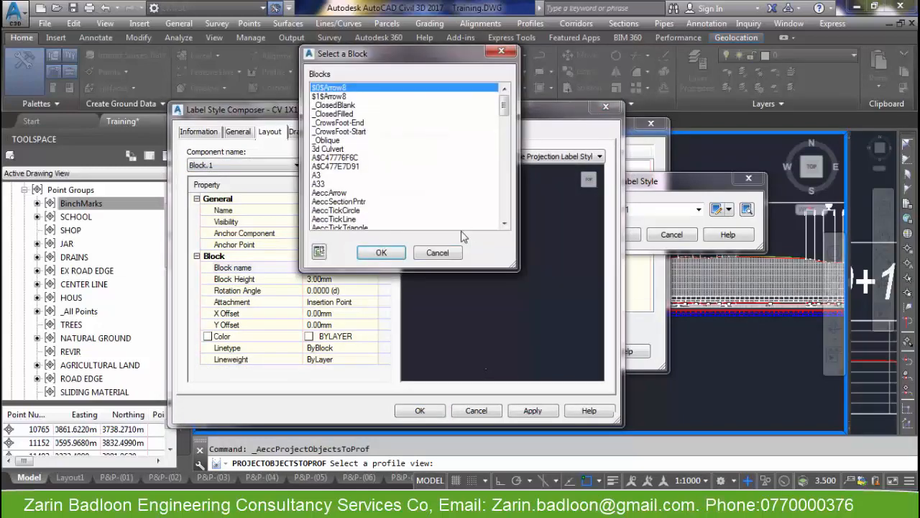
click(439, 253)
click(245, 165)
click(215, 173)
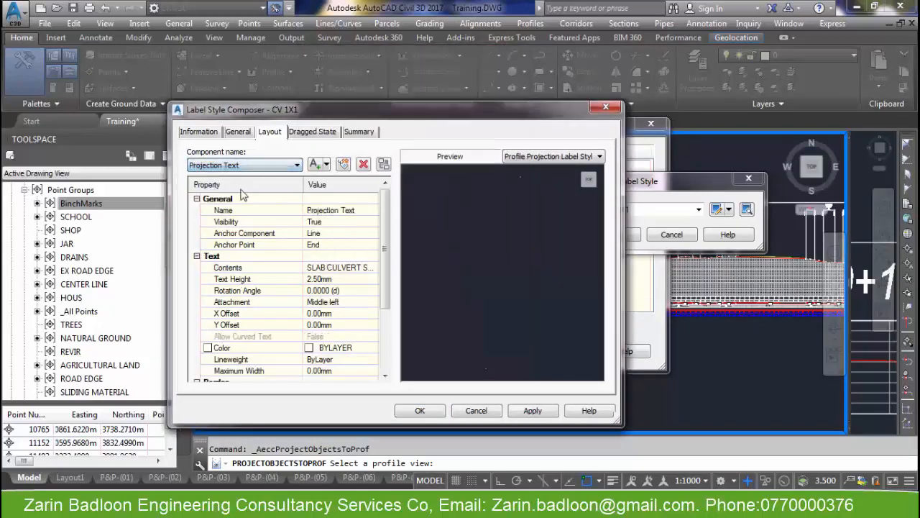
Review the text contents of the Projection Text component and accept the CV 1X1 label style
click(352, 267)
click(372, 271)
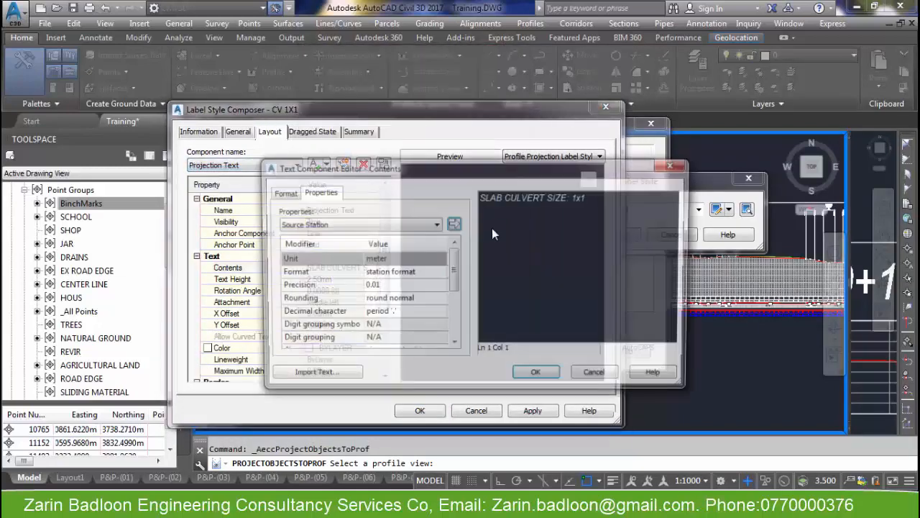
click(507, 214)
drag(602, 203, 507, 207)
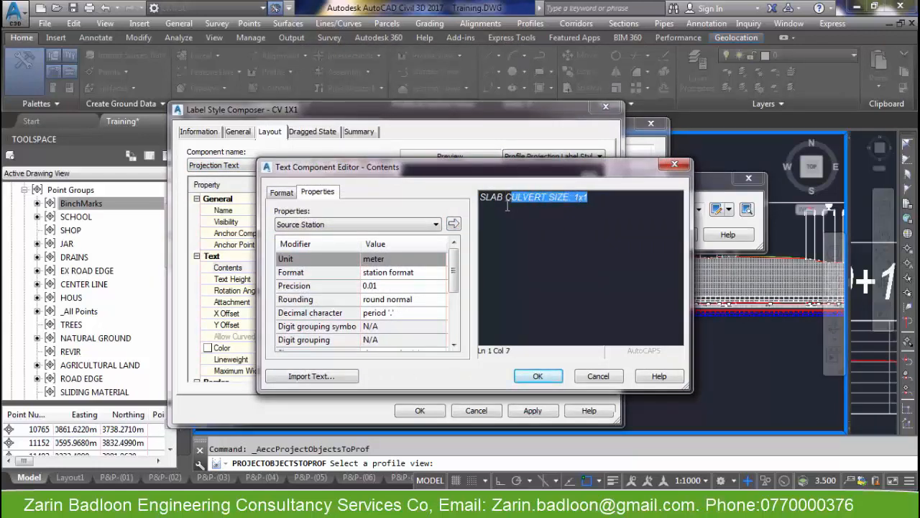
click(567, 199)
drag(591, 201, 472, 207)
click(538, 376)
click(420, 411)
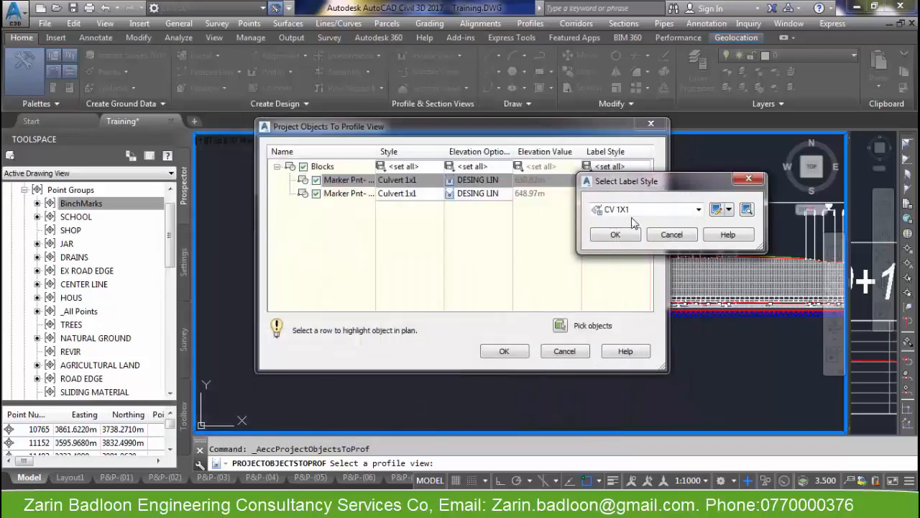
Assign the CV 1X1 label style to both culvert markers and project them to the profile view
click(636, 211)
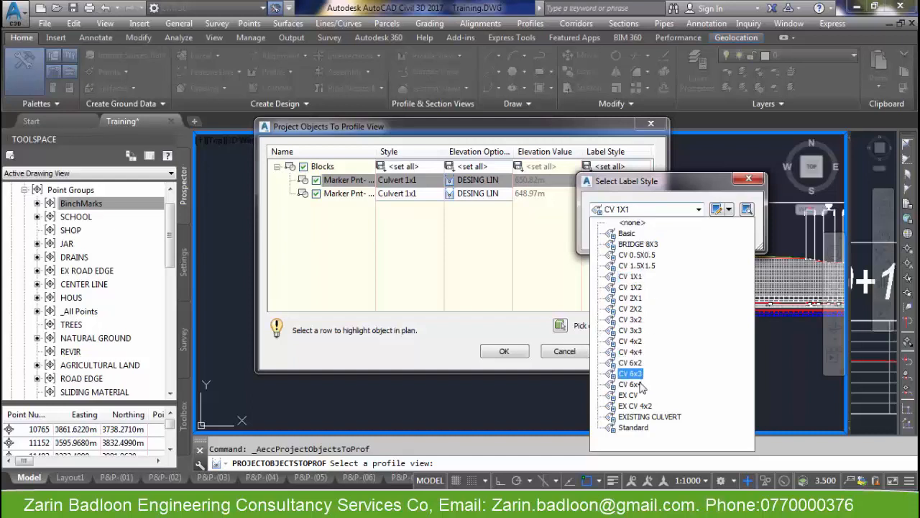
click(631, 276)
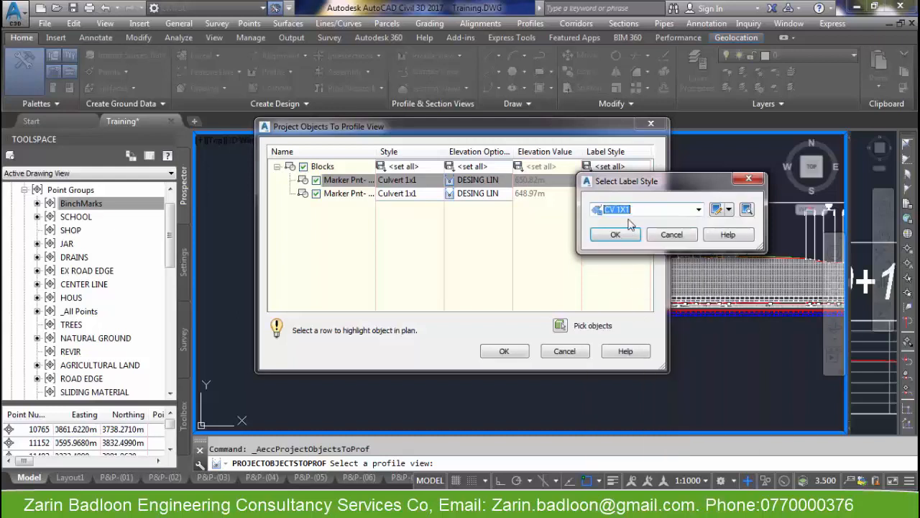
click(615, 235)
click(610, 193)
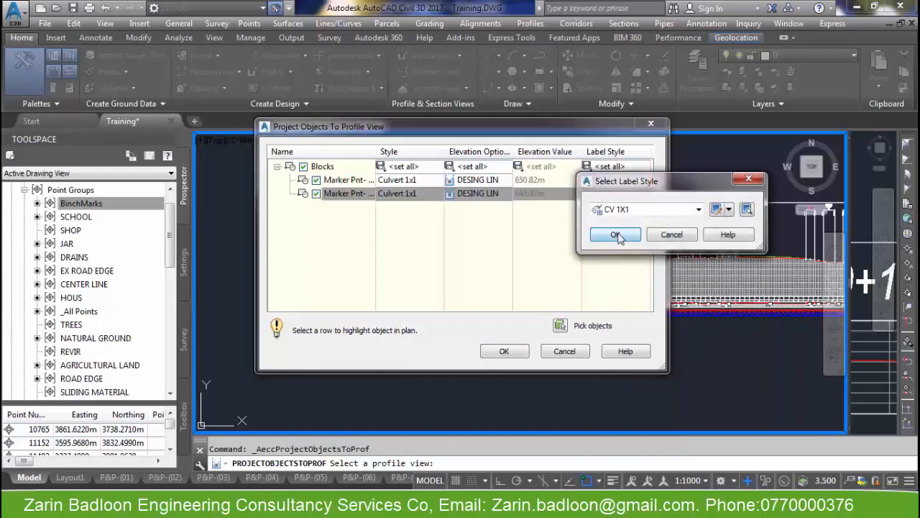
click(616, 235)
click(511, 351)
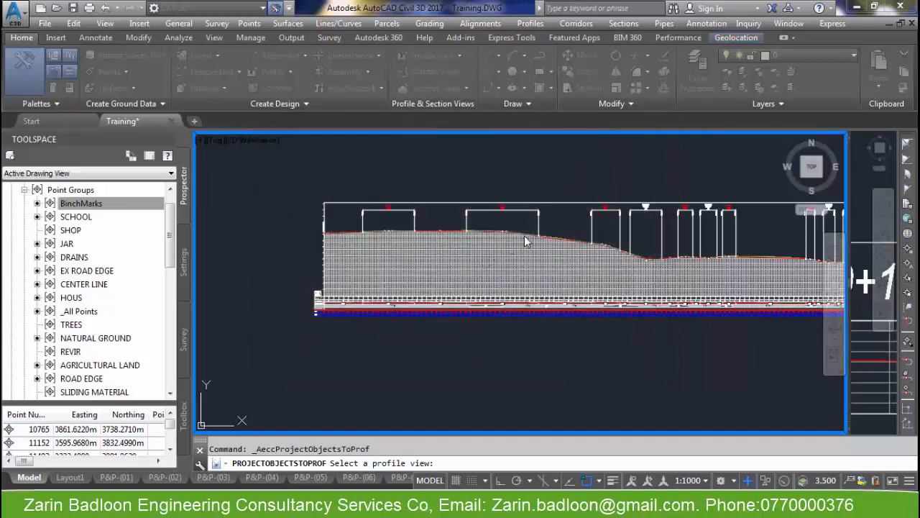
click(400, 240)
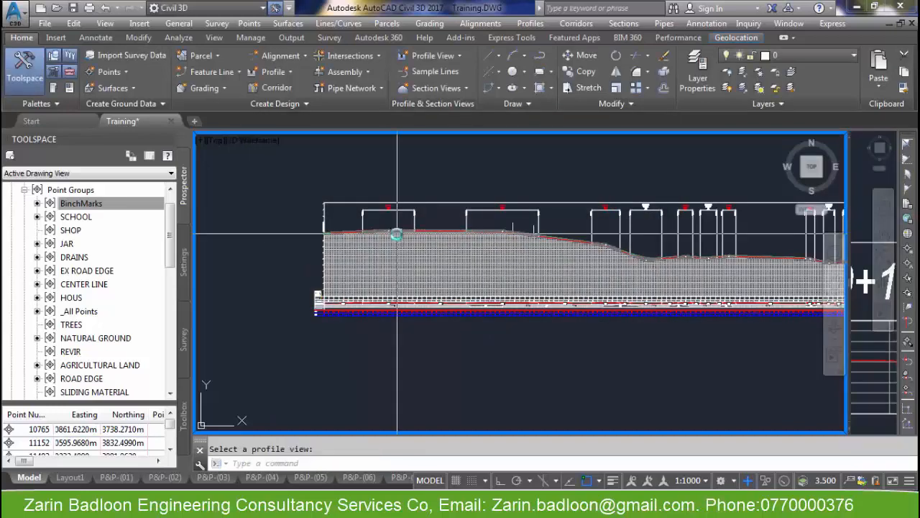
Examine the projected culvert symbols and their slab culvert labels along the profile
scroll(519, 244, up, 5)
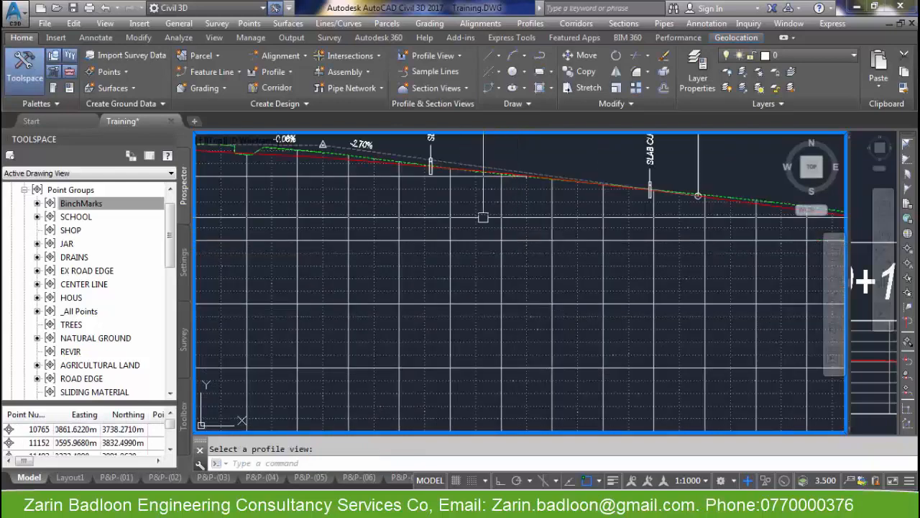
scroll(448, 281, up, 6)
scroll(437, 335, down, 5)
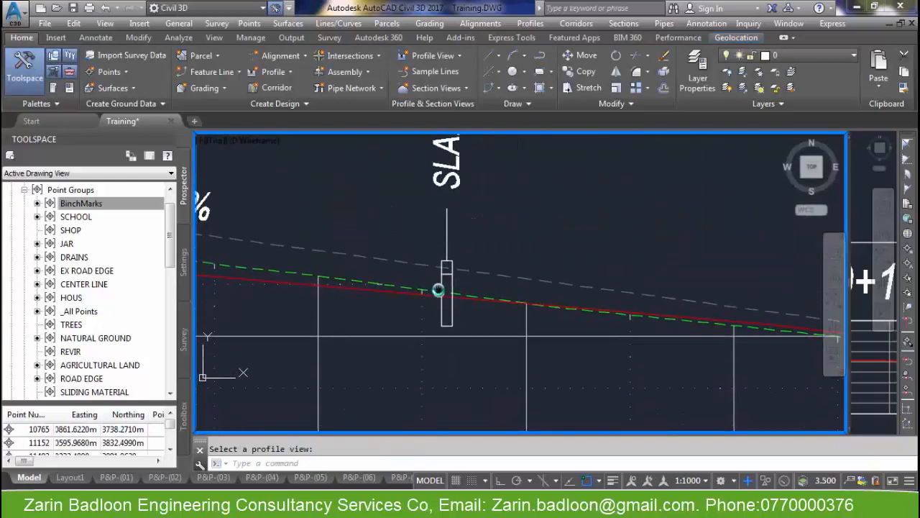
scroll(474, 273, up, 4)
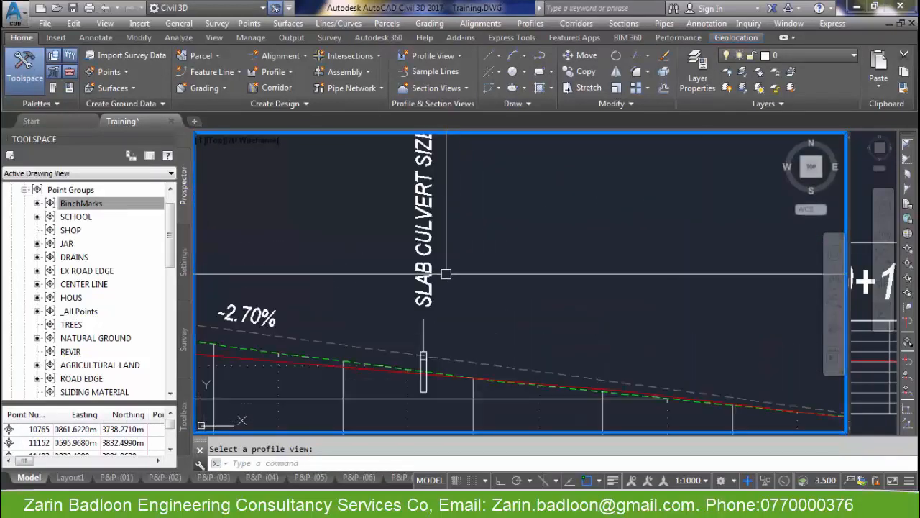
scroll(474, 309, down, 4)
scroll(469, 253, up, 2)
scroll(469, 253, up, 2)
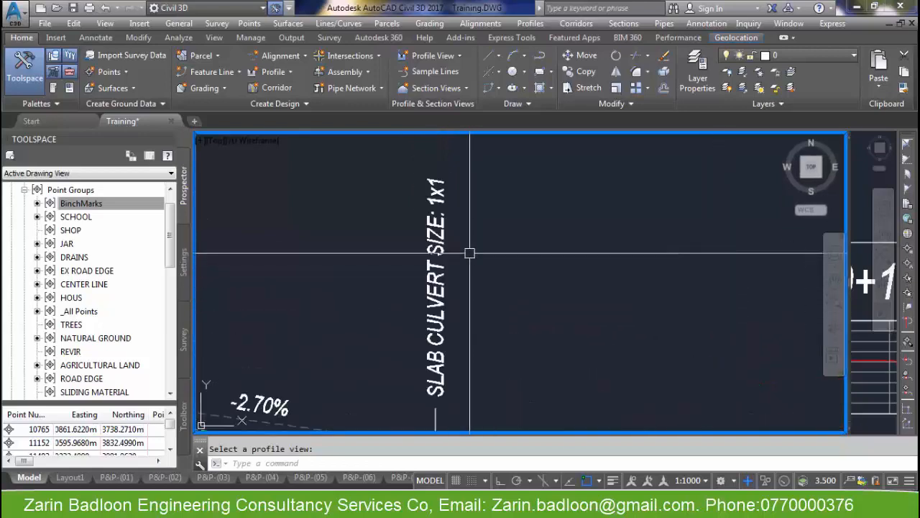
scroll(477, 207, down, 4)
scroll(462, 273, up, 4)
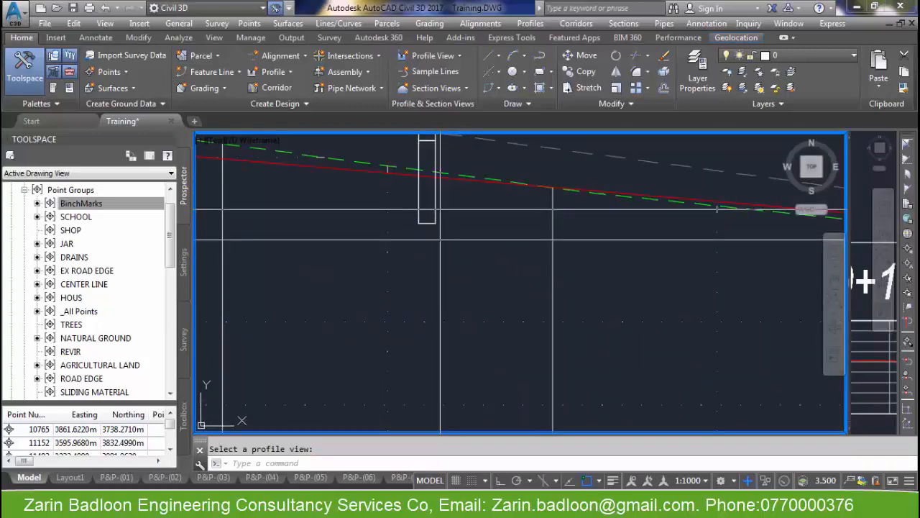
Set the AutoCAD block for profile display in the projected culvert's Culvert 1x1 projection style to CULVERT 1X1 PROFIL
click(439, 210)
click(469, 232)
click(438, 199)
right_click(438, 201)
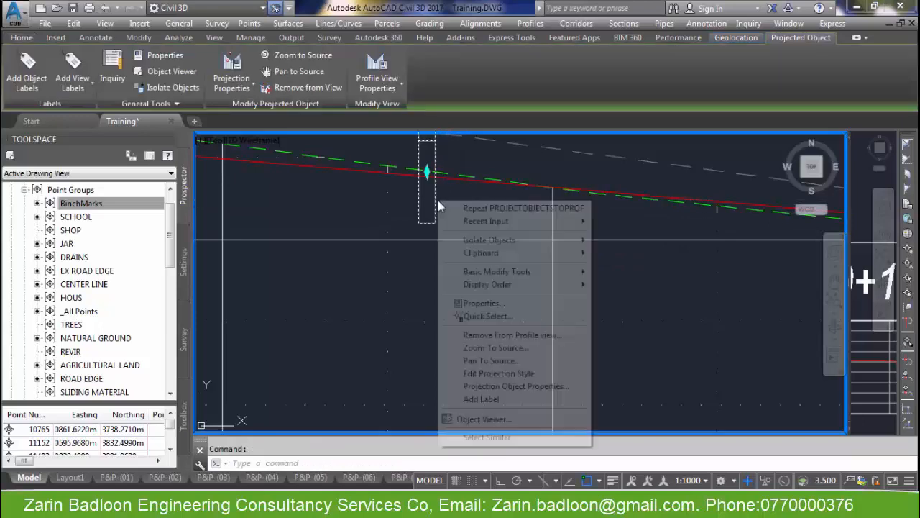
click(509, 376)
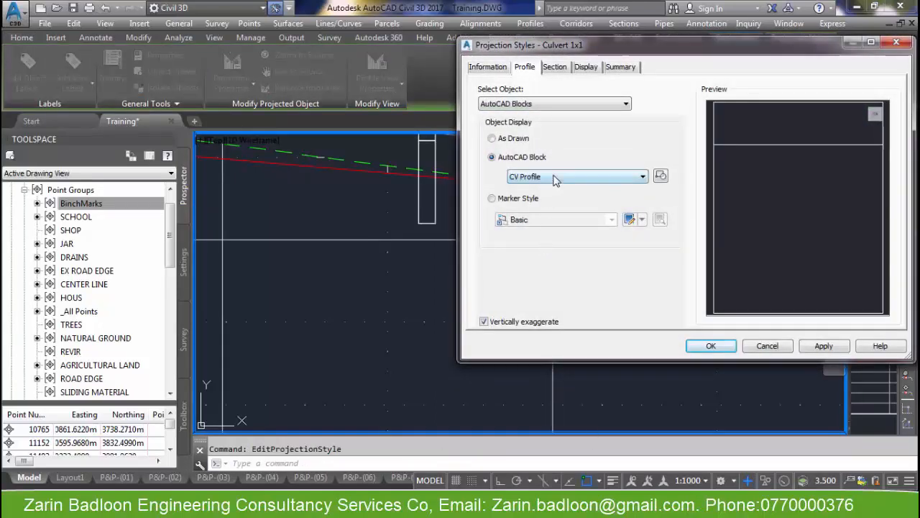
click(556, 177)
scroll(554, 287, down, 4)
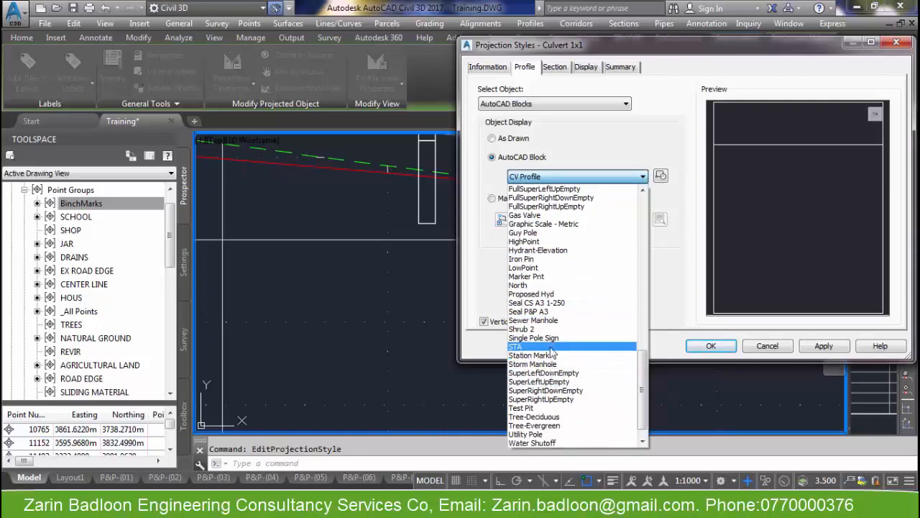
scroll(552, 352, up, 7)
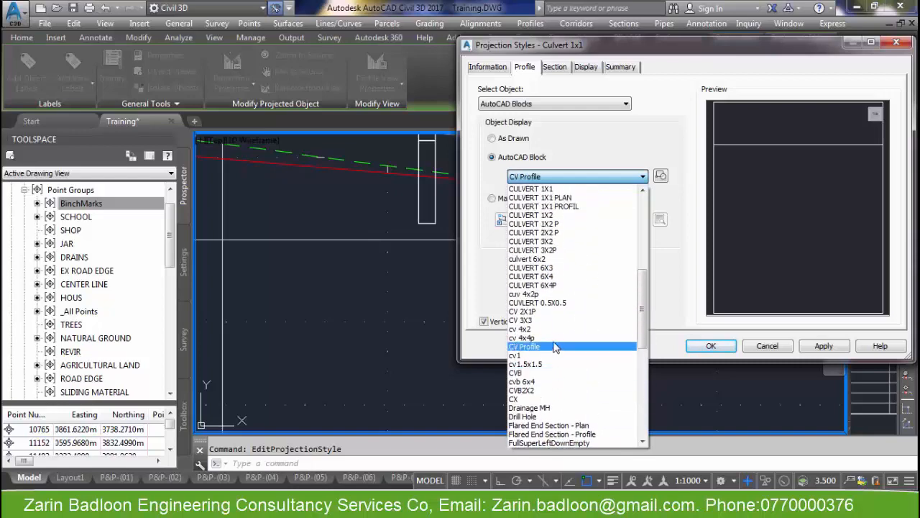
click(561, 207)
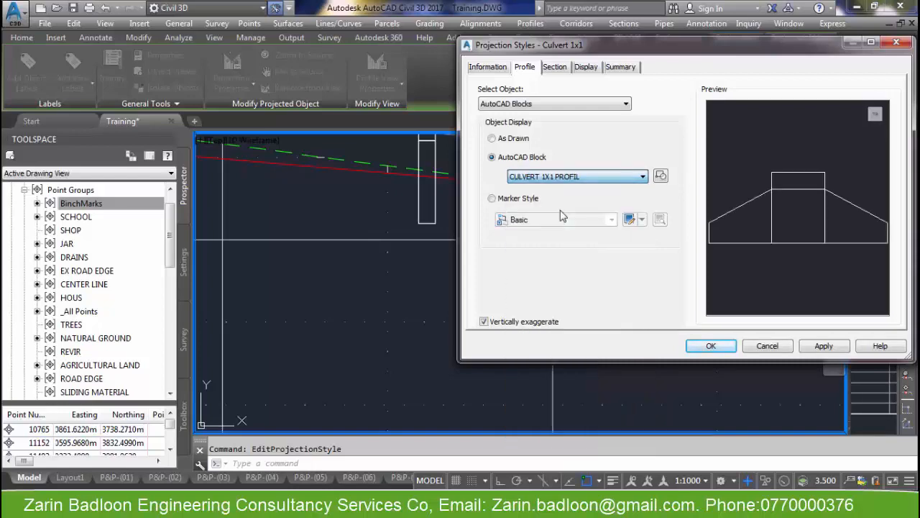
click(708, 346)
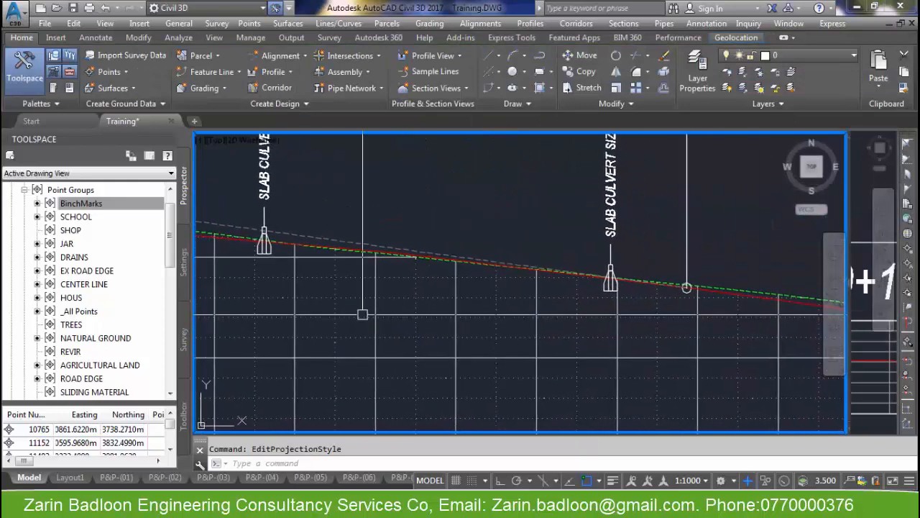
Lower the projected culvert beside the circle marker to about 648.35 m, bringing its top to the profile line
middle_drag(737, 355, 579, 363)
scroll(449, 294, up, 5)
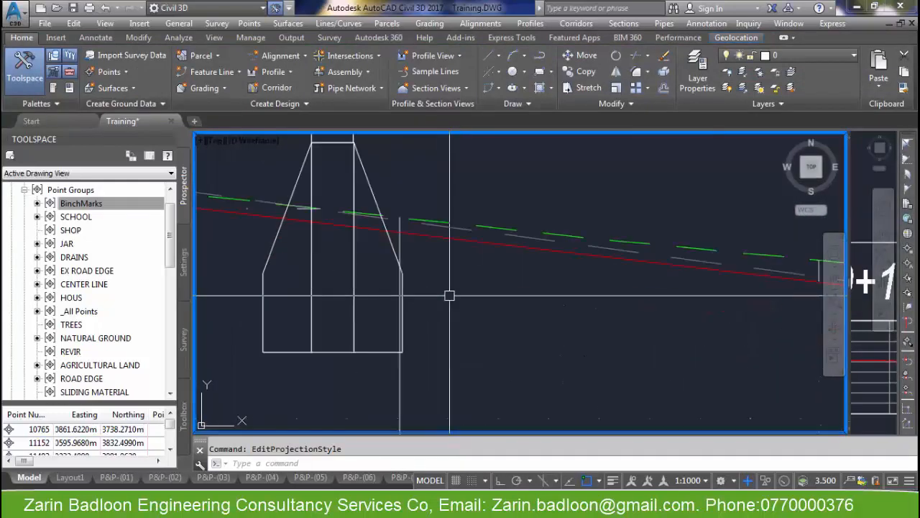
click(359, 237)
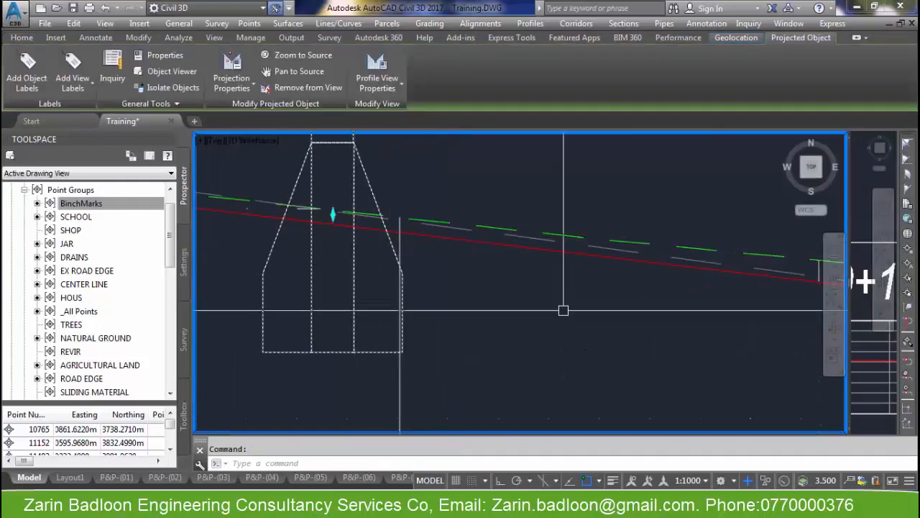
scroll(474, 274, down, 4)
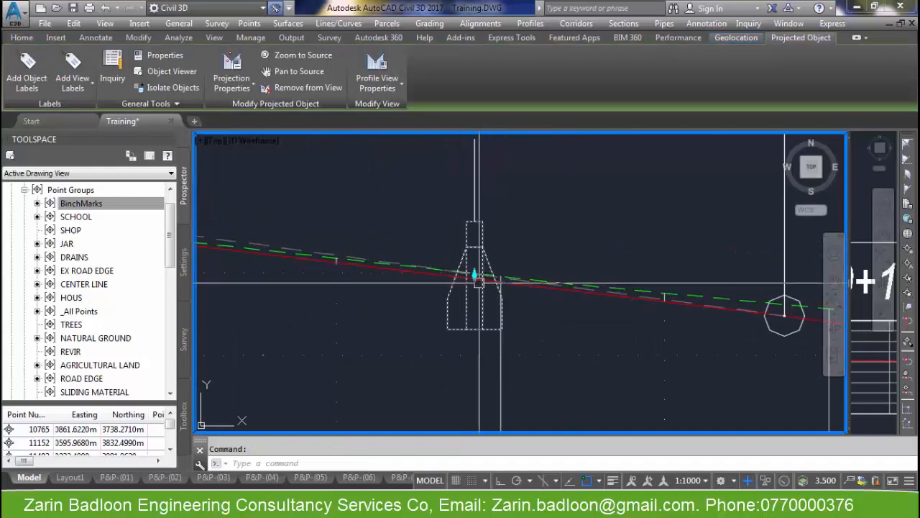
scroll(475, 282, up, 5)
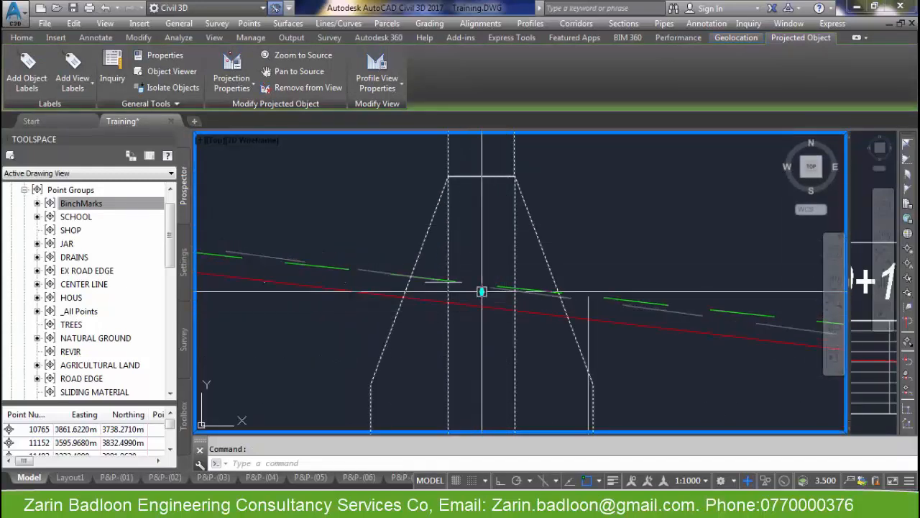
click(482, 292)
scroll(487, 274, down, 6)
scroll(489, 326, up, 6)
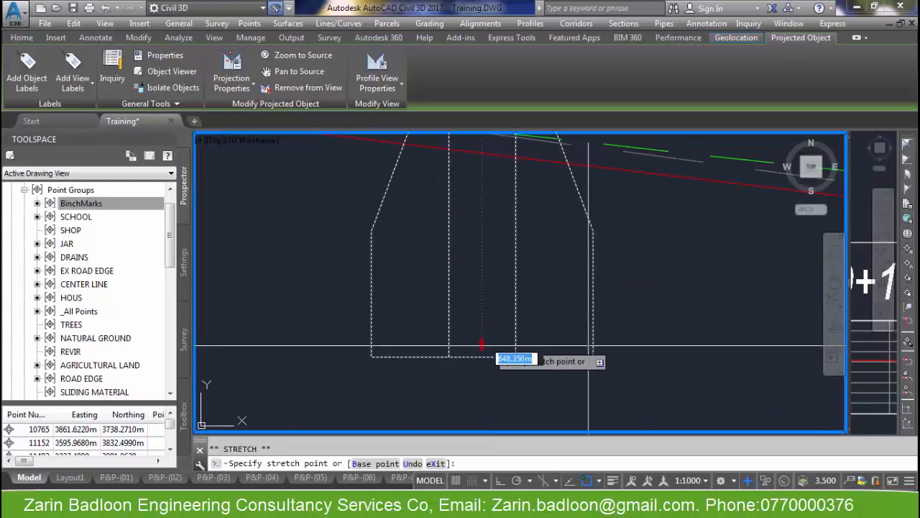
click(481, 347)
click(365, 273)
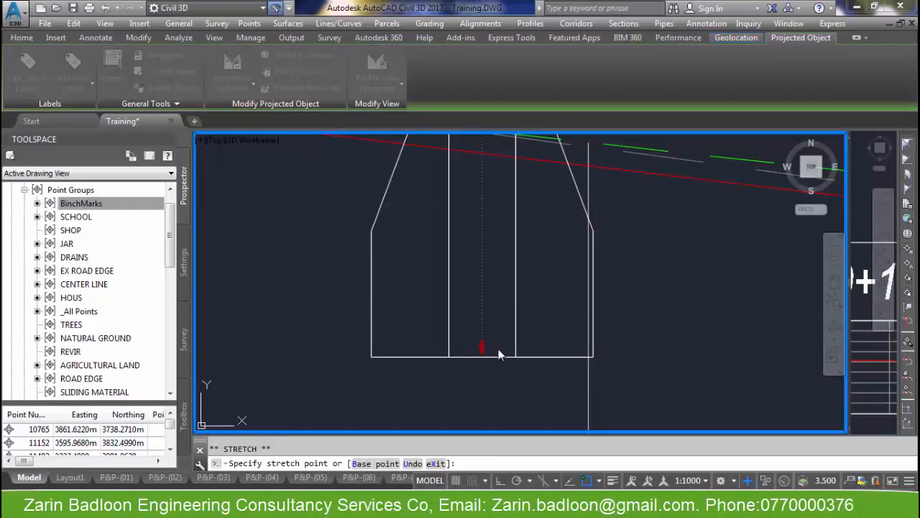
scroll(499, 355, down, 8)
scroll(469, 267, down, 4)
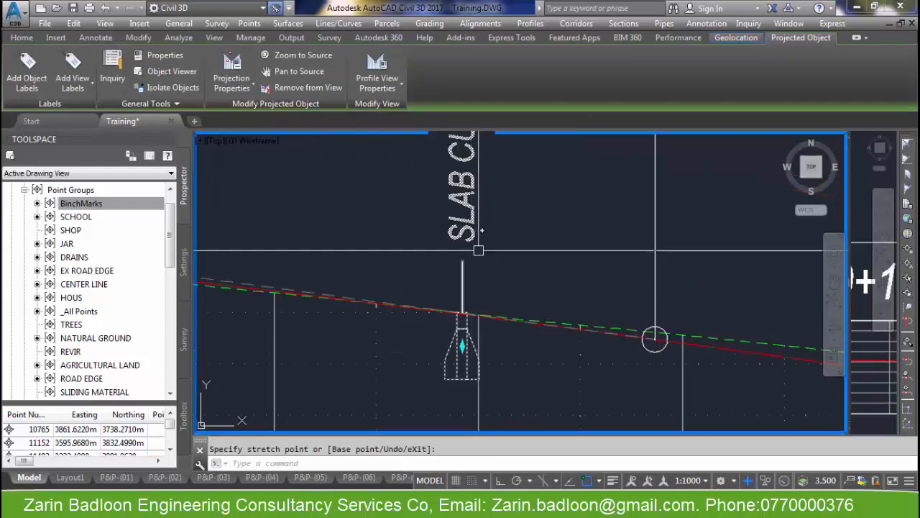
Move the SLAB CULVERT SIZE: 1x1 label of the culvert beside the circle marker up and left of its symbol, with a leader
click(477, 238)
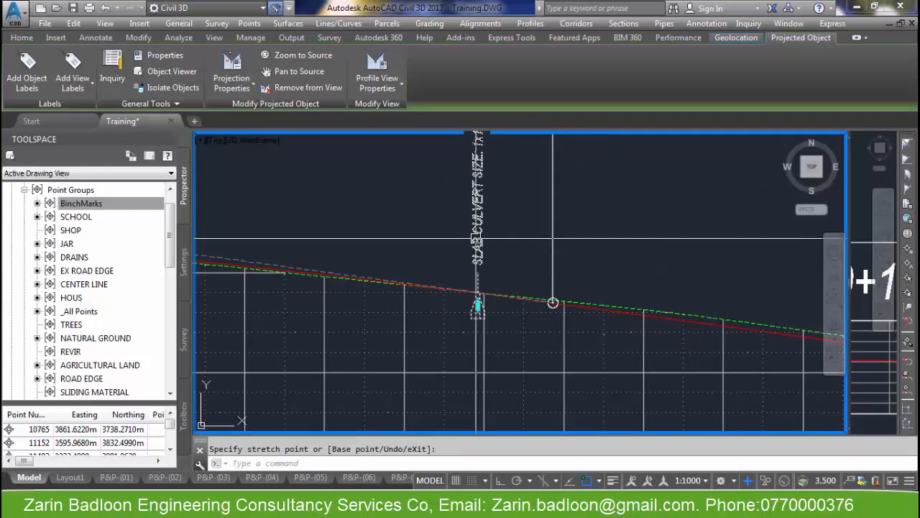
key(Escape)
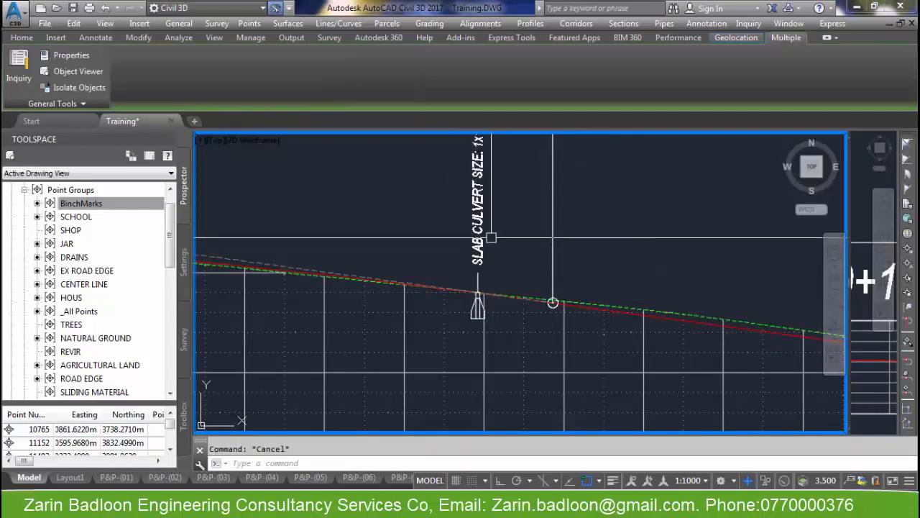
scroll(493, 239, down, 3)
click(476, 245)
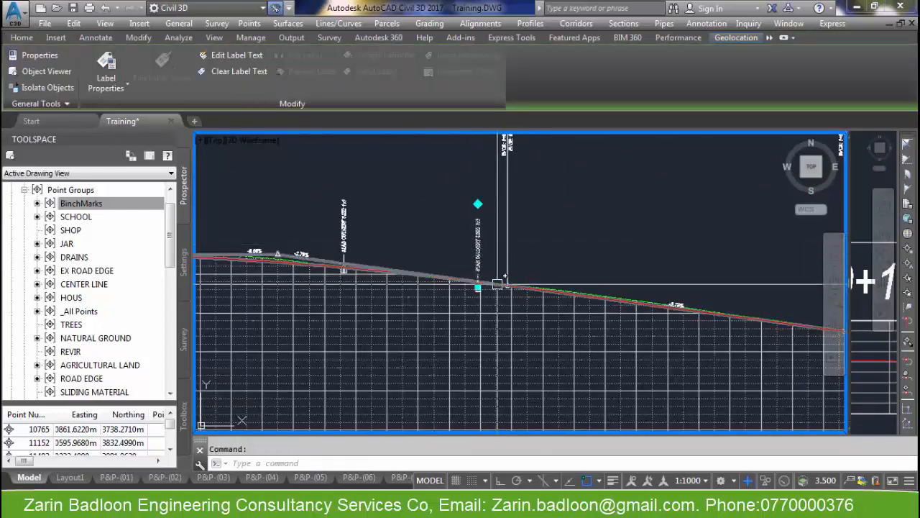
click(477, 288)
scroll(511, 281, up, 3)
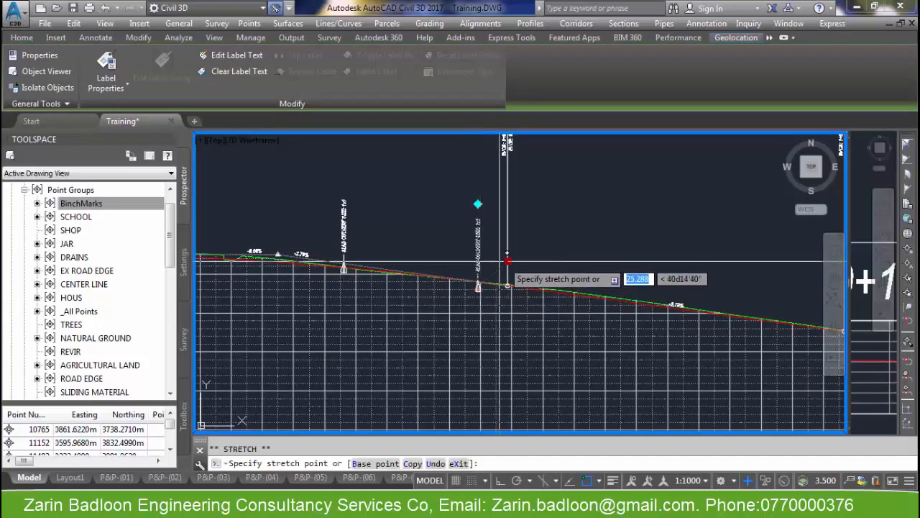
click(431, 258)
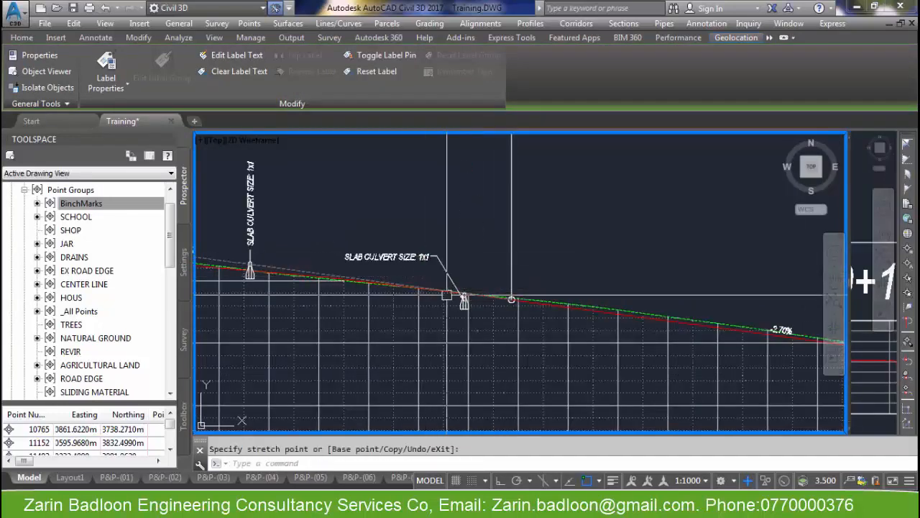
key(Escape)
Examine the culvert symbols and labels along the full profile view, and the road corridor in plan
scroll(449, 347, down, 3)
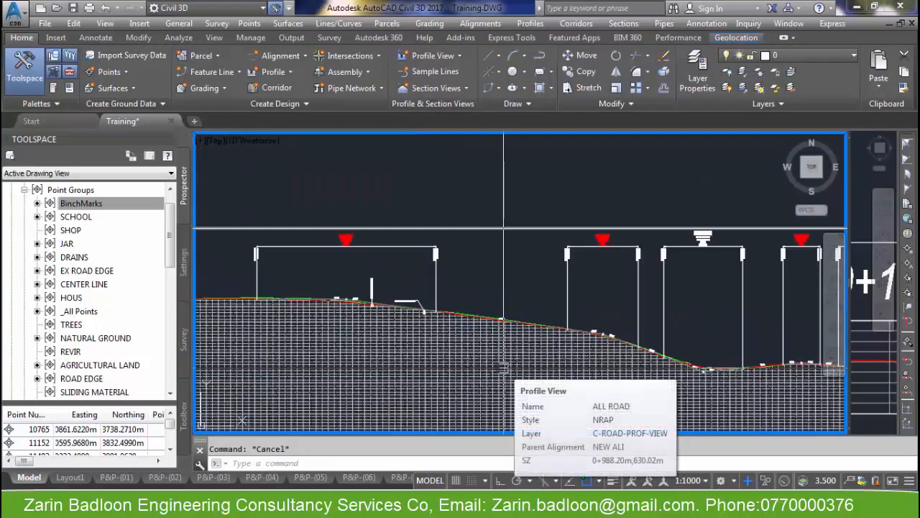
scroll(492, 375, up, 5)
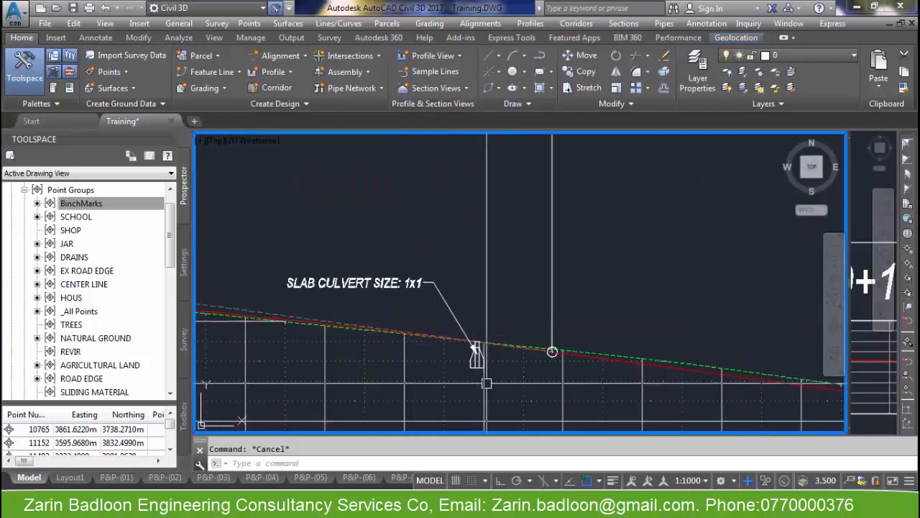
scroll(567, 341, down, 3)
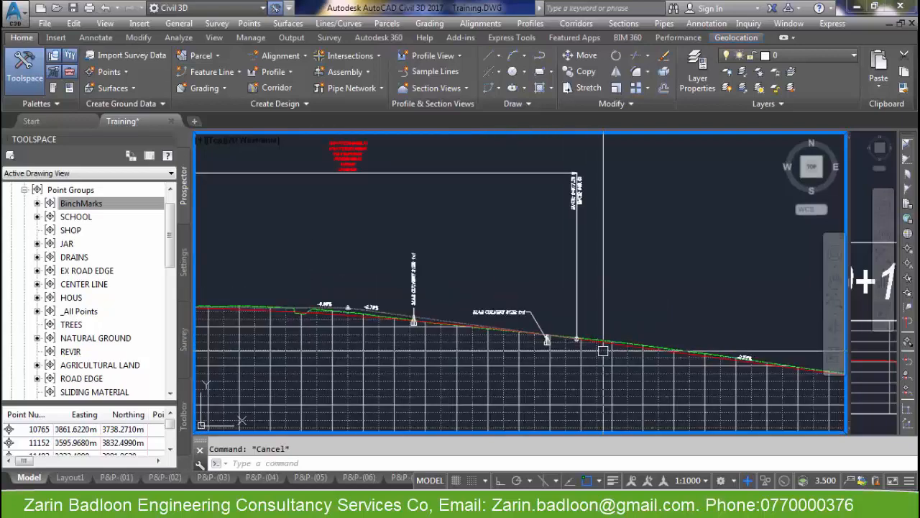
scroll(575, 346, down, 3)
mouse_move(530, 344)
middle_down()
mouse_move(479, 283)
mouse_move(443, 281)
middle_up()
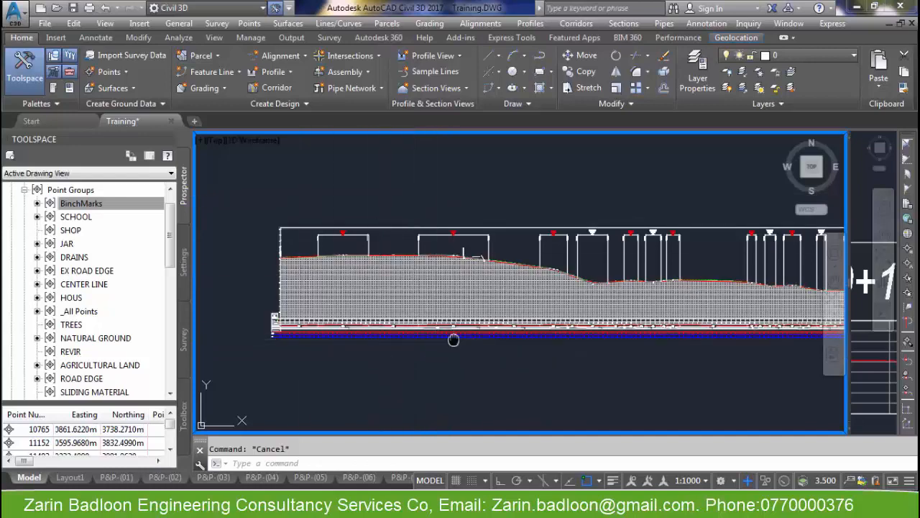
mouse_move(453, 339)
middle_down()
mouse_move(476, 314)
mouse_move(551, 314)
middle_up()
scroll(472, 318, down, 2)
middle_drag(470, 331, 549, 330)
middle_drag(429, 355, 477, 314)
middle_drag(286, 323, 299, 327)
scroll(299, 327, up, 4)
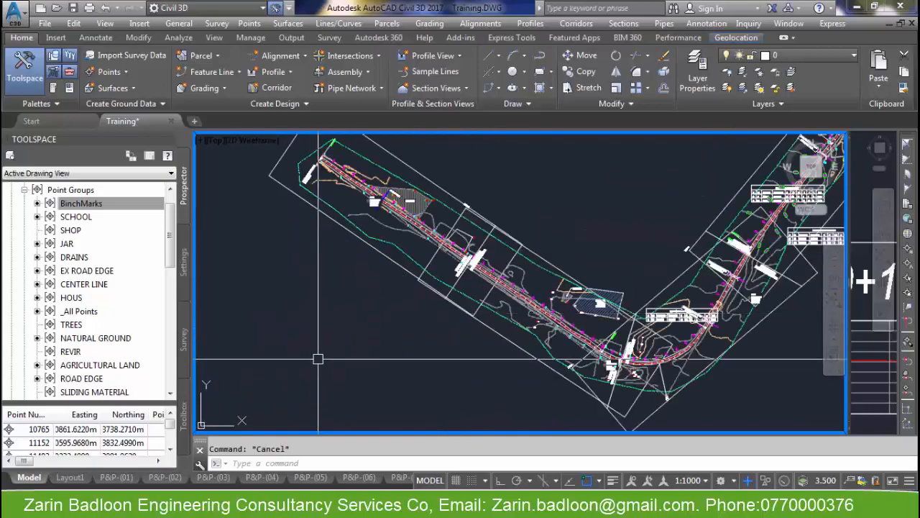